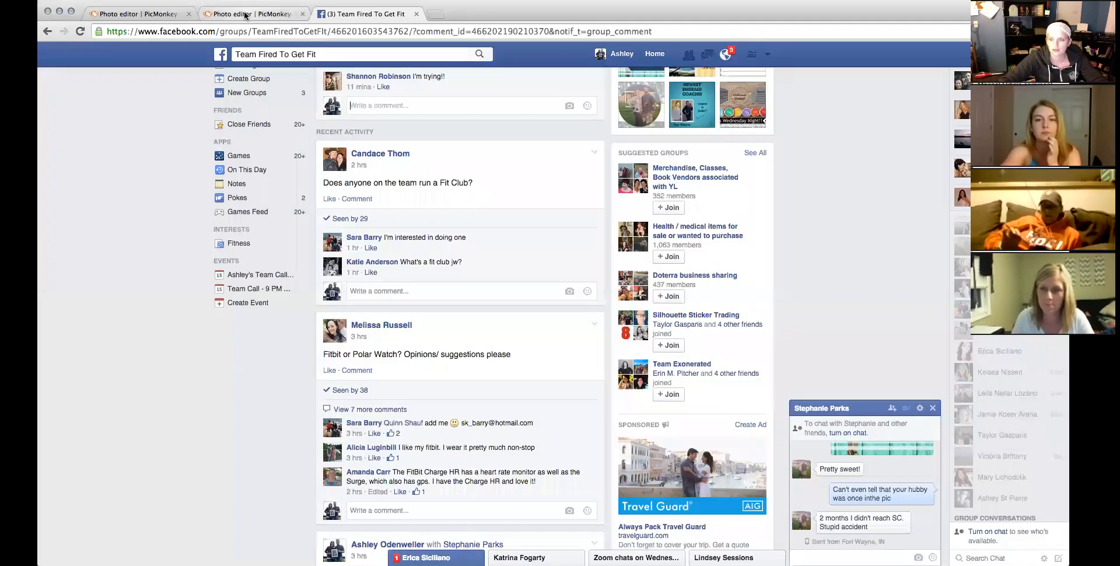
Switch from the Facebook group to the second PicMonkey photo editor tab.
{"action": "left_click", "coordinate": [245, 15]}
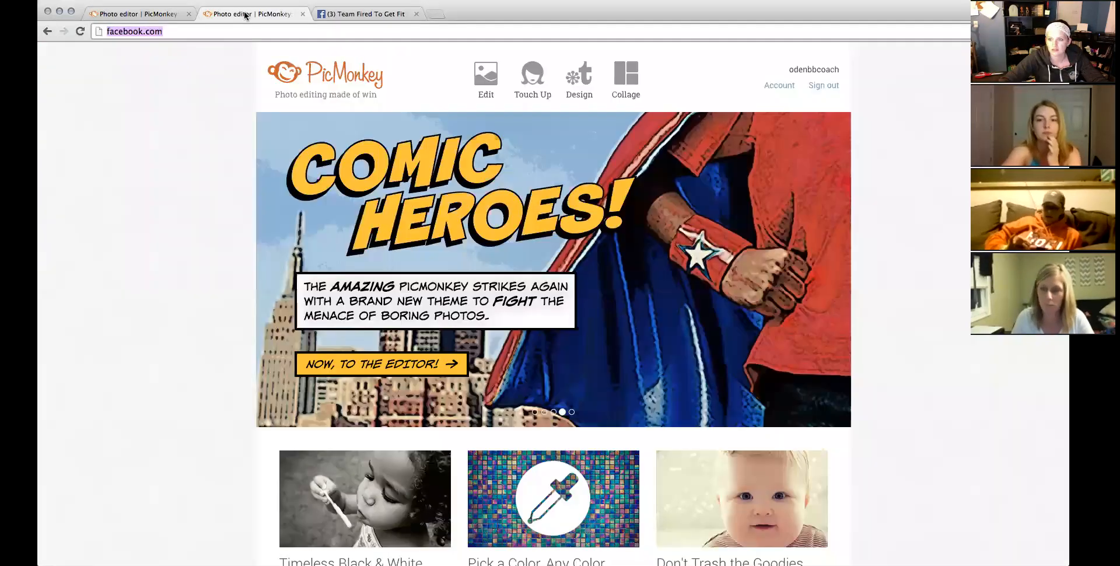
View the 'Our Newest Diamond' banner design in the first PicMonkey tab.
{"action": "left_click", "coordinate": [164, 18]}
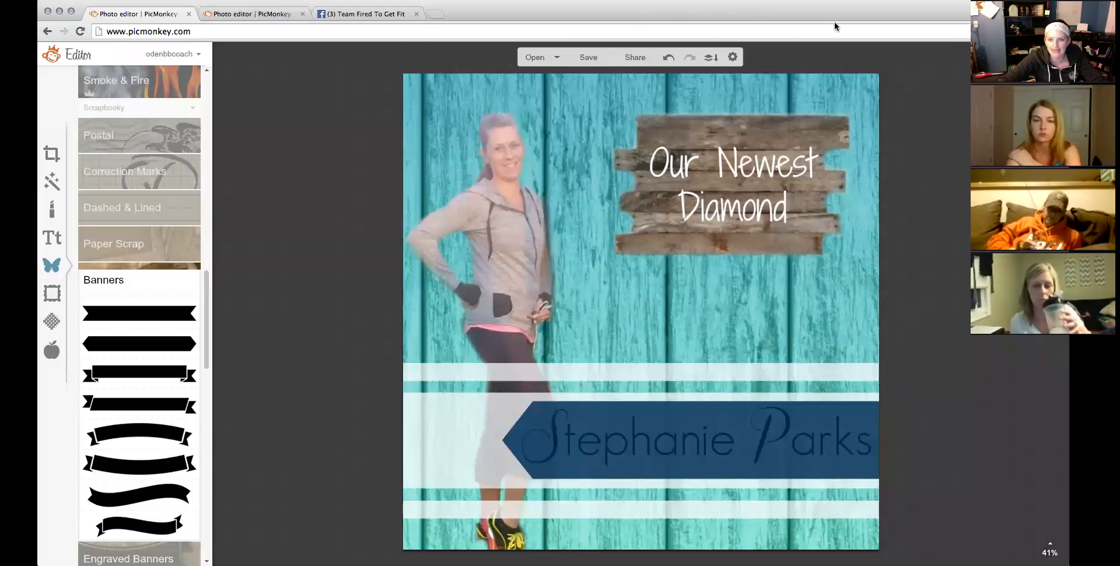
{"action": "left_click", "coordinate": [858, 24]}
{"action": "left_click", "coordinate": [335, 272]}
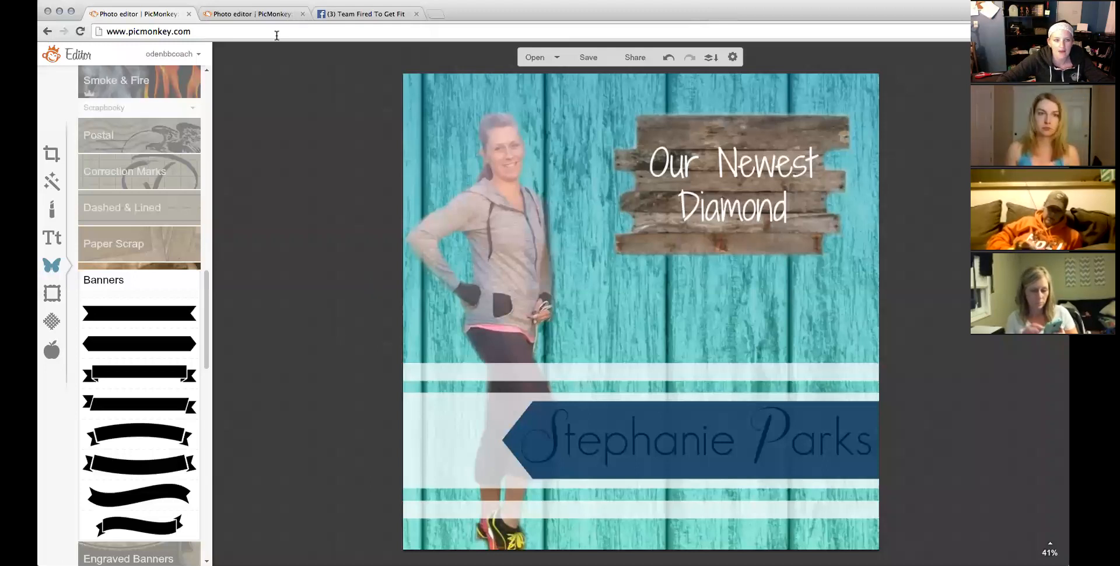
Load picmonkey.com in the second tab and start a new design on a Square canvas.
{"action": "left_click", "coordinate": [252, 14]}
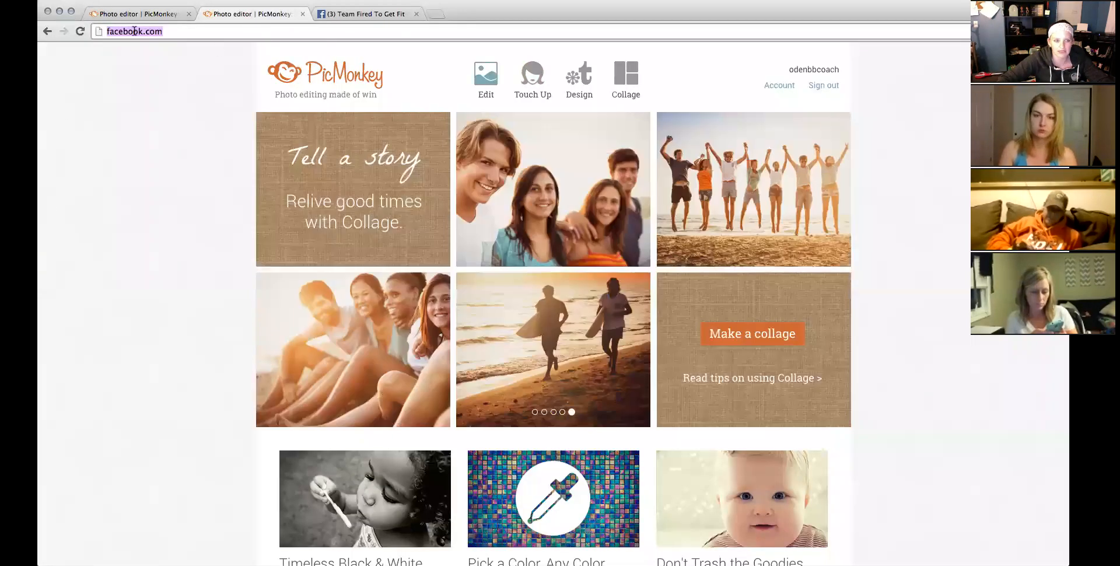
{"action": "type", "text": "picmonkey.com"}
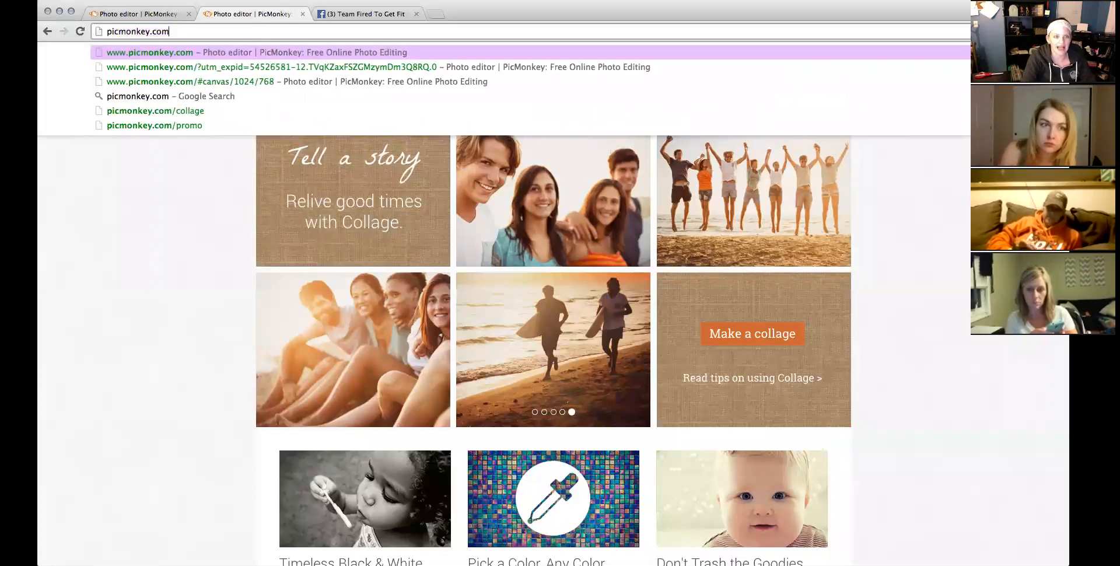
{"action": "key", "text": "Return"}
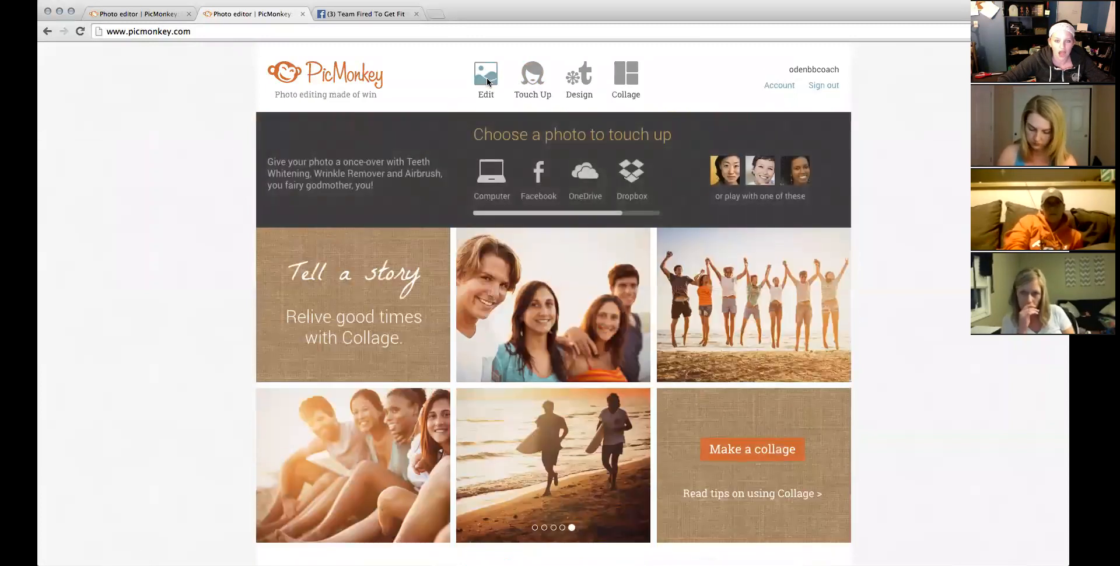
{"action": "mouse_move", "coordinate": [487, 81]}
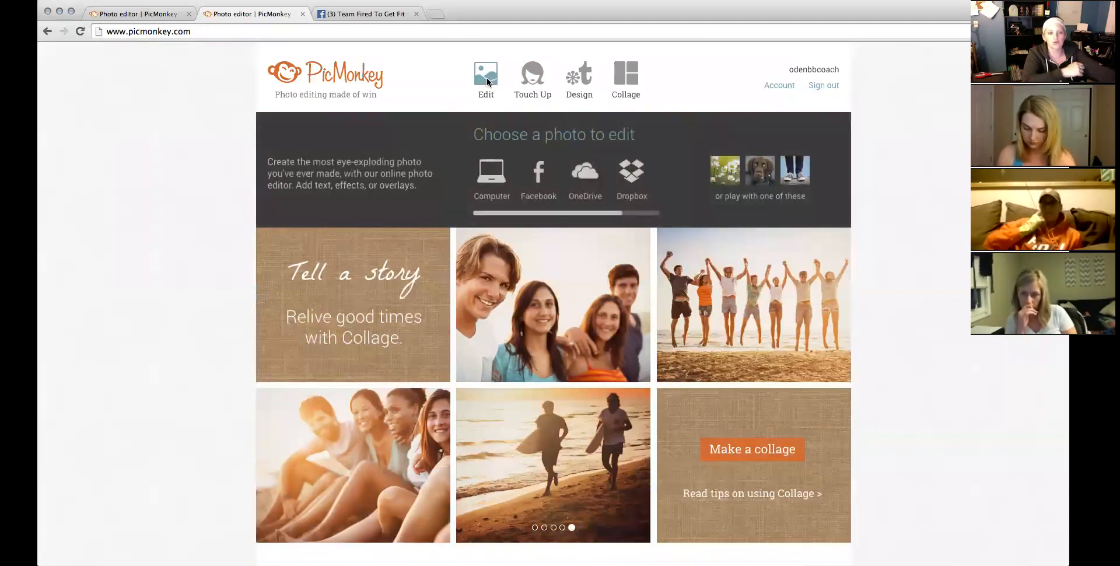
{"action": "mouse_move", "coordinate": [578, 79]}
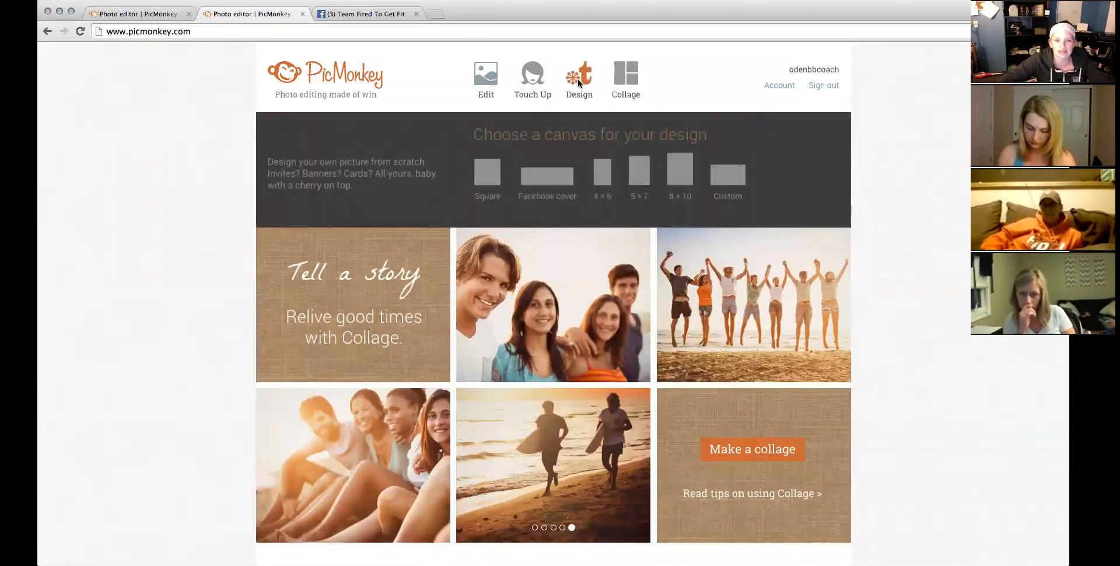
{"action": "left_click", "coordinate": [496, 184]}
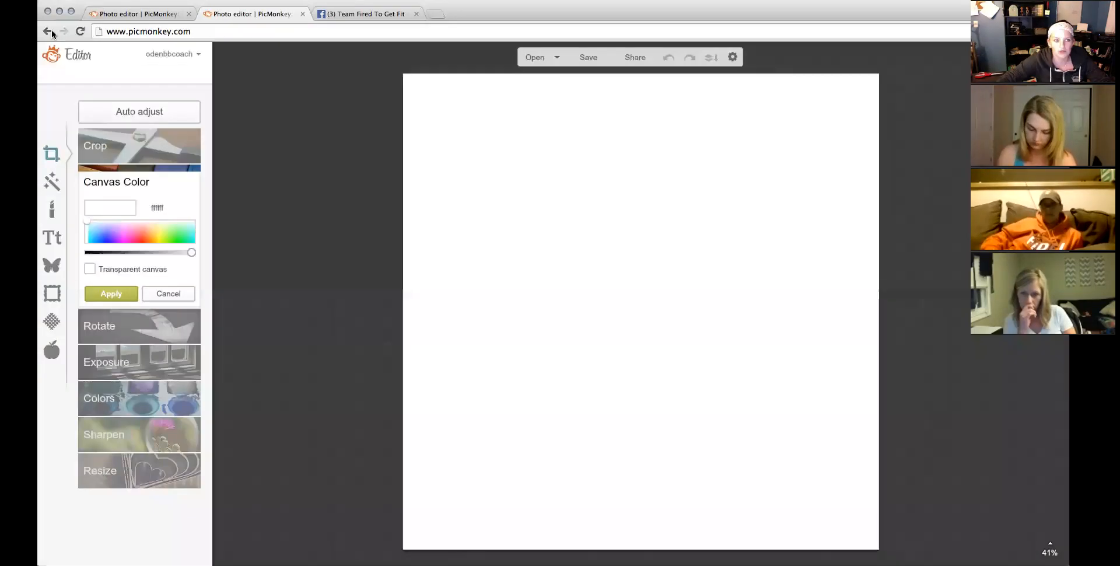
{"action": "left_click", "coordinate": [127, 30]}
{"action": "key", "text": "Return"}
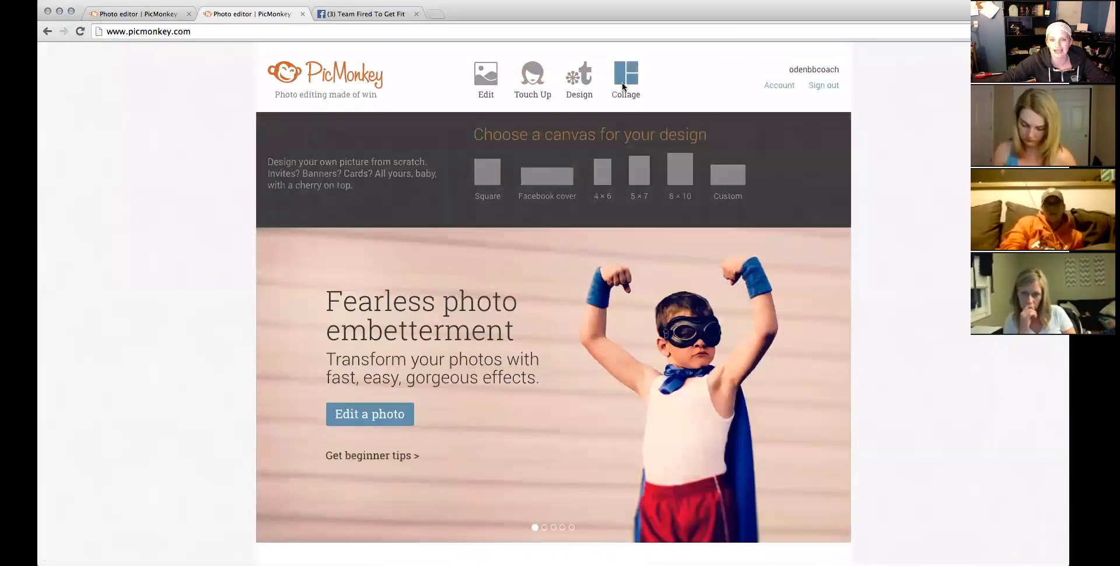
{"action": "mouse_move", "coordinate": [623, 87]}
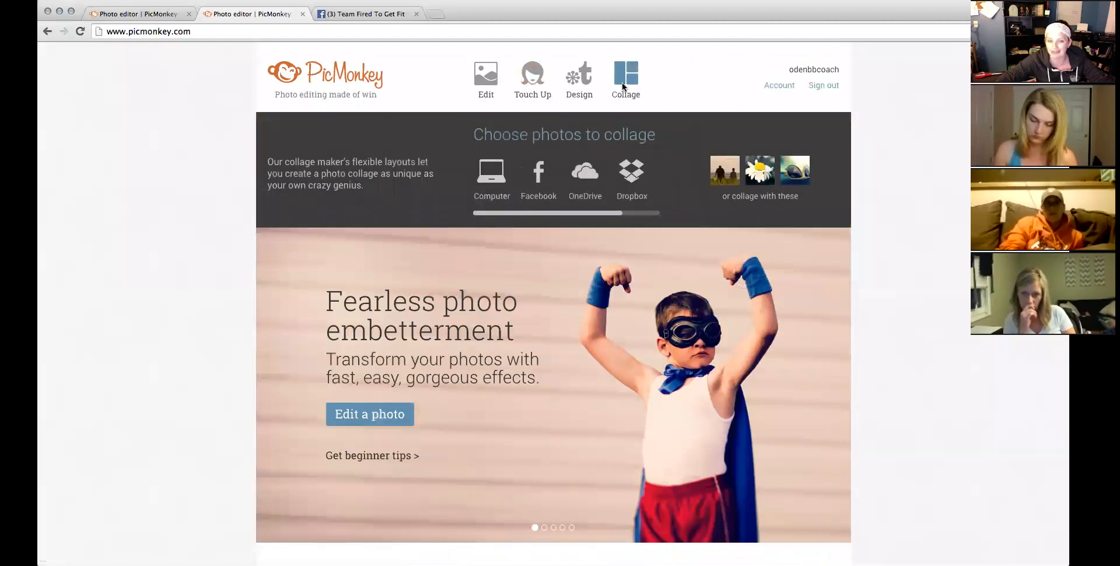
{"action": "mouse_move", "coordinate": [583, 91]}
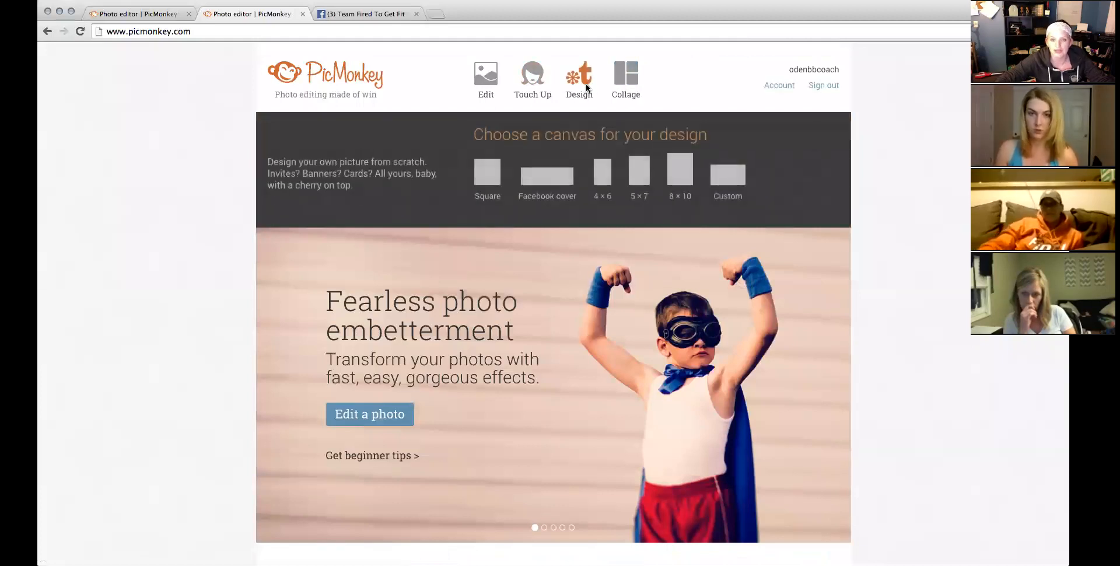
{"action": "left_click", "coordinate": [488, 172]}
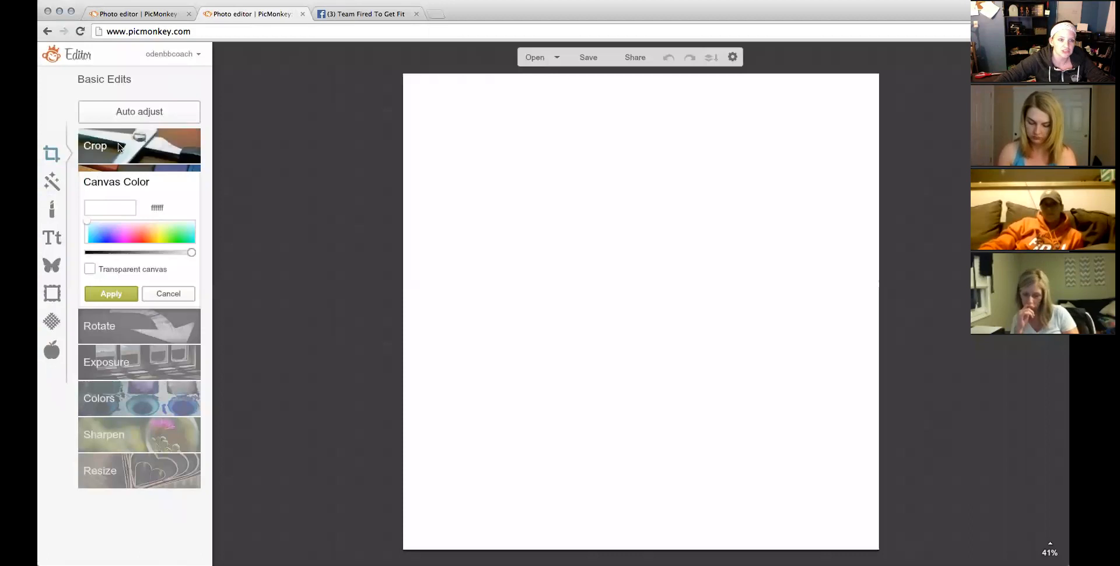
Try pink and green canvas tints, then discard the colour change.
{"action": "left_click", "coordinate": [131, 226]}
{"action": "left_click", "coordinate": [181, 235]}
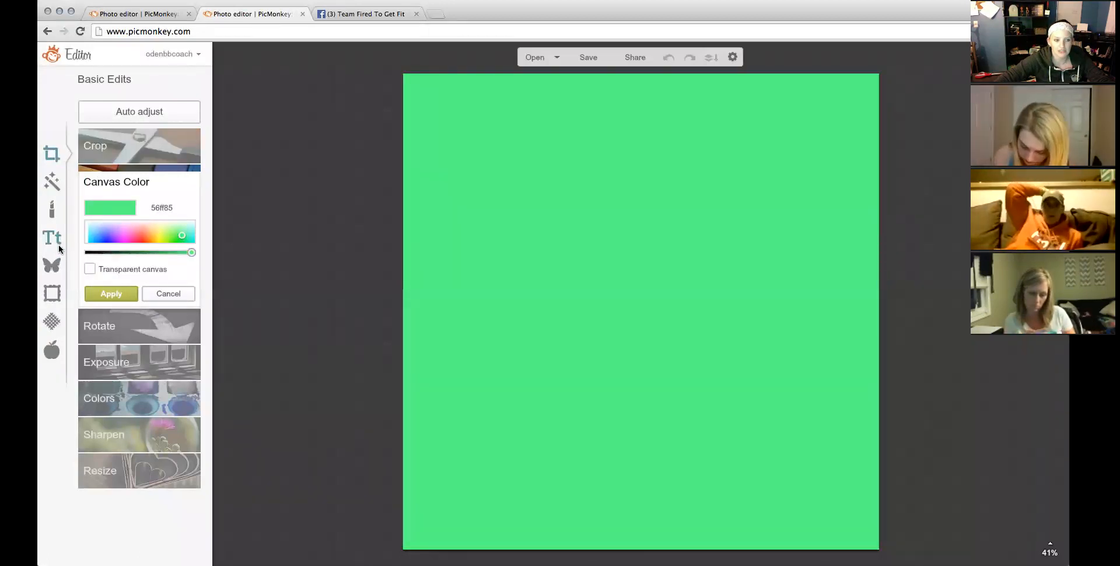
{"action": "left_click", "coordinate": [63, 238]}
{"action": "left_click", "coordinate": [54, 267]}
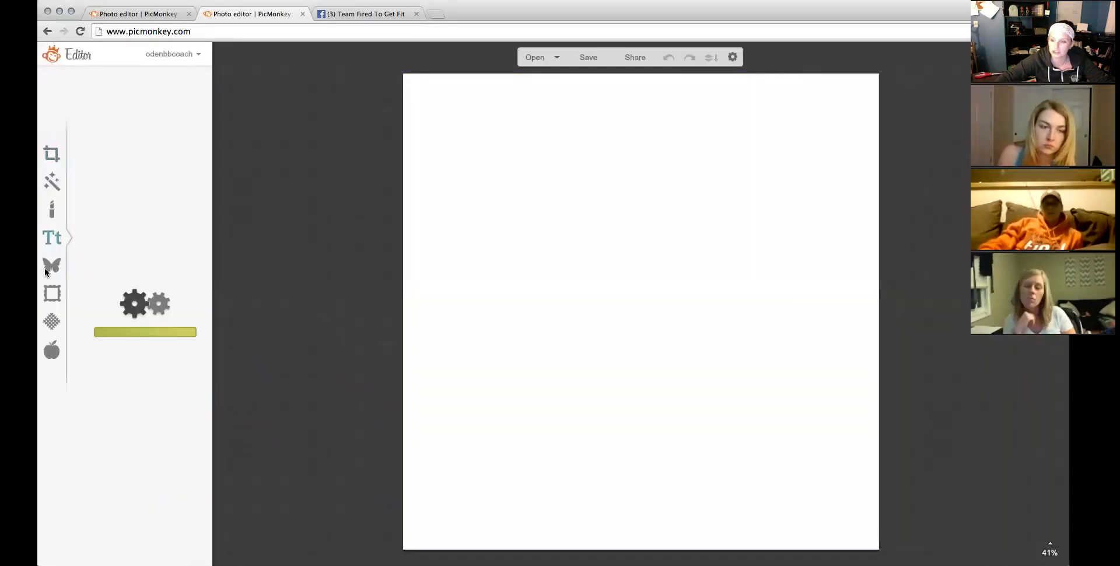
Add the grey wood fence image as an overlay, stretch it over the canvas and combine it.
{"action": "left_click", "coordinate": [59, 273]}
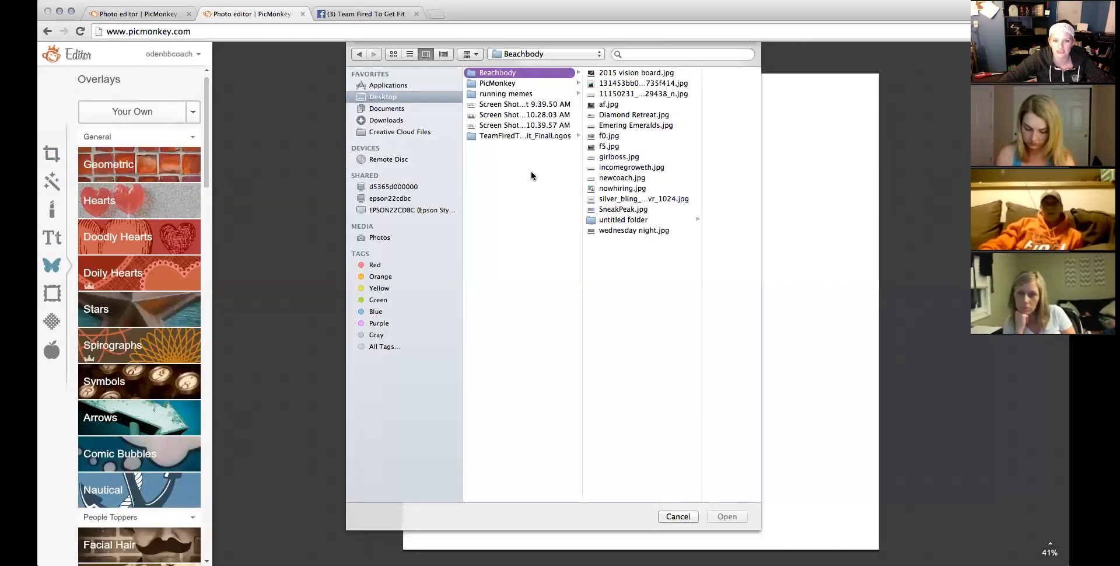
{"action": "left_click", "coordinate": [525, 83]}
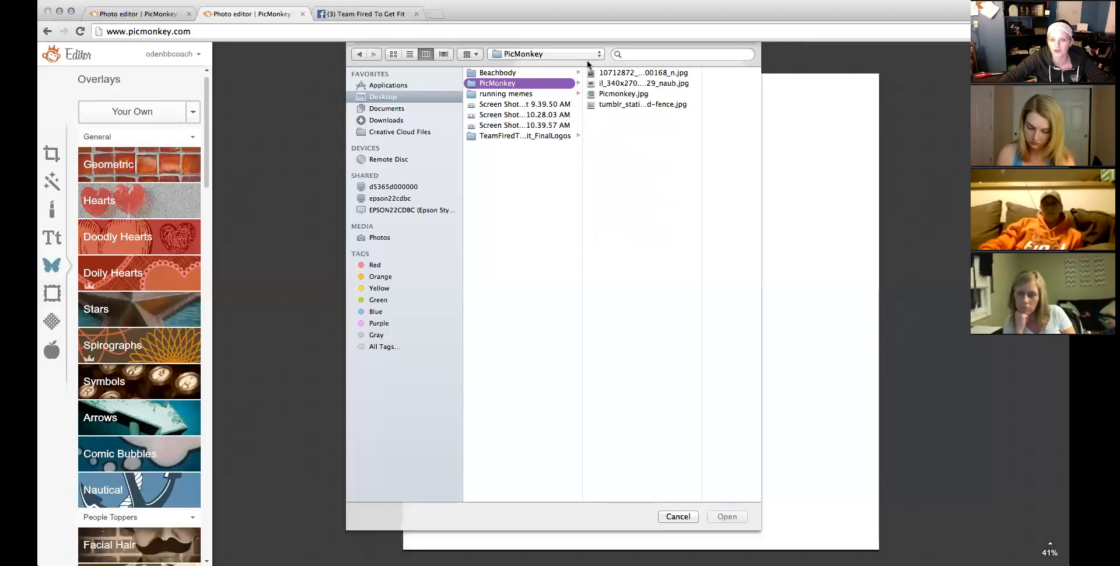
{"action": "double_click", "coordinate": [616, 103]}
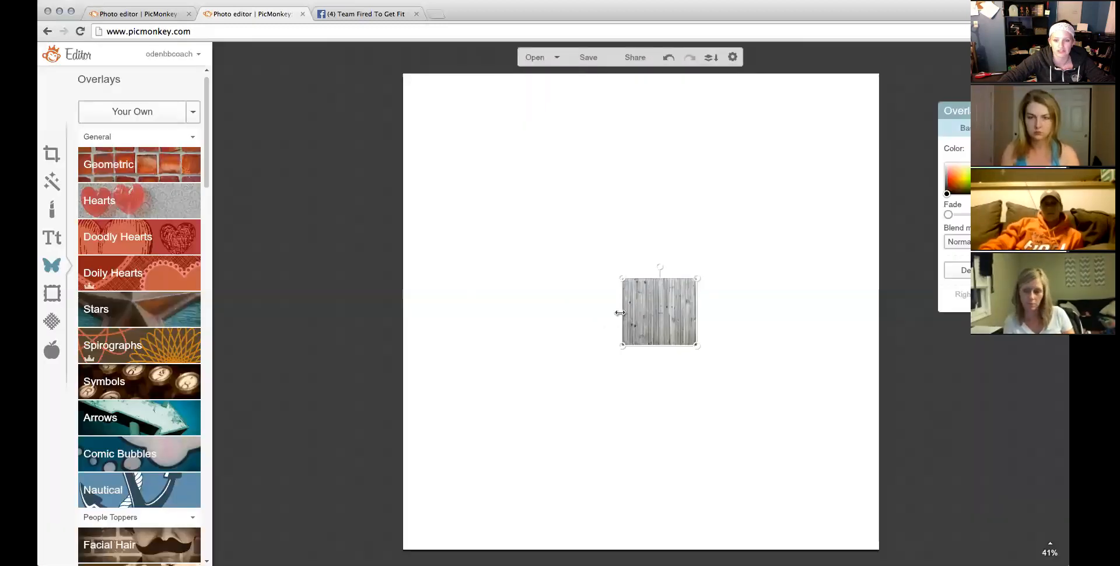
{"action": "left_click_drag", "start_coordinate": [621, 311], "coordinate": [312, 344]}
{"action": "left_click_drag", "start_coordinate": [699, 325], "coordinate": [917, 350]}
{"action": "left_click", "coordinate": [930, 359]}
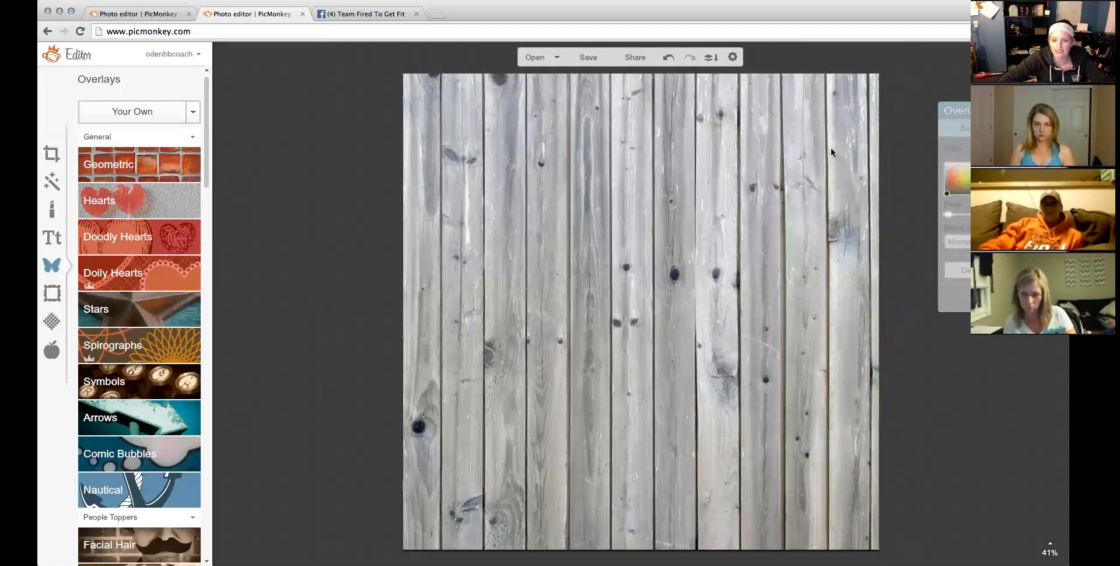
{"action": "left_click", "coordinate": [706, 61]}
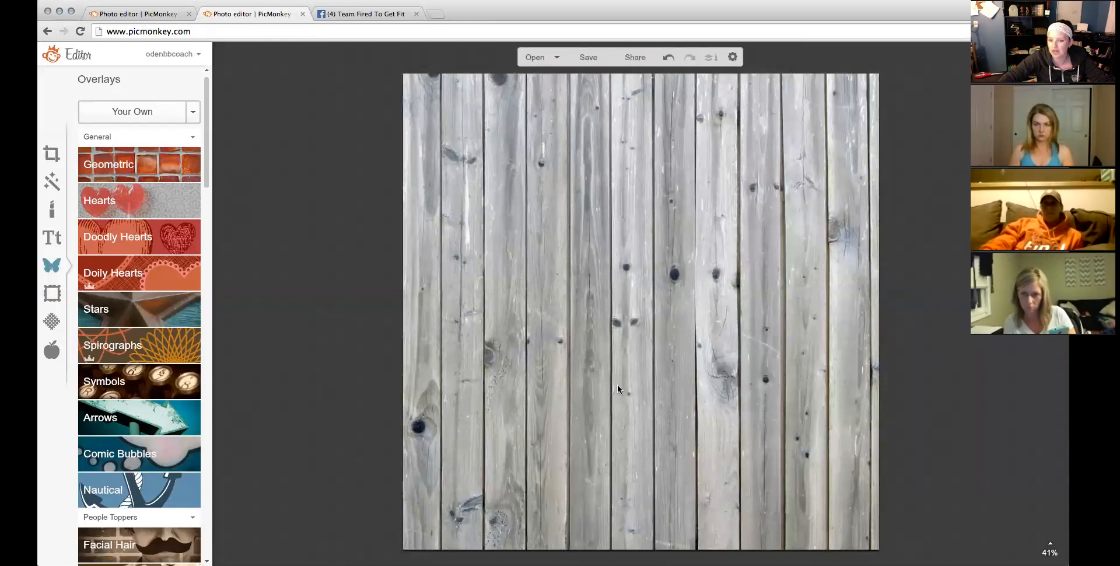
Add the couple's photo as an overlay and enlarge it over the wood background.
{"action": "left_click", "coordinate": [117, 111]}
{"action": "left_click", "coordinate": [619, 73]}
{"action": "double_click", "coordinate": [571, 73]}
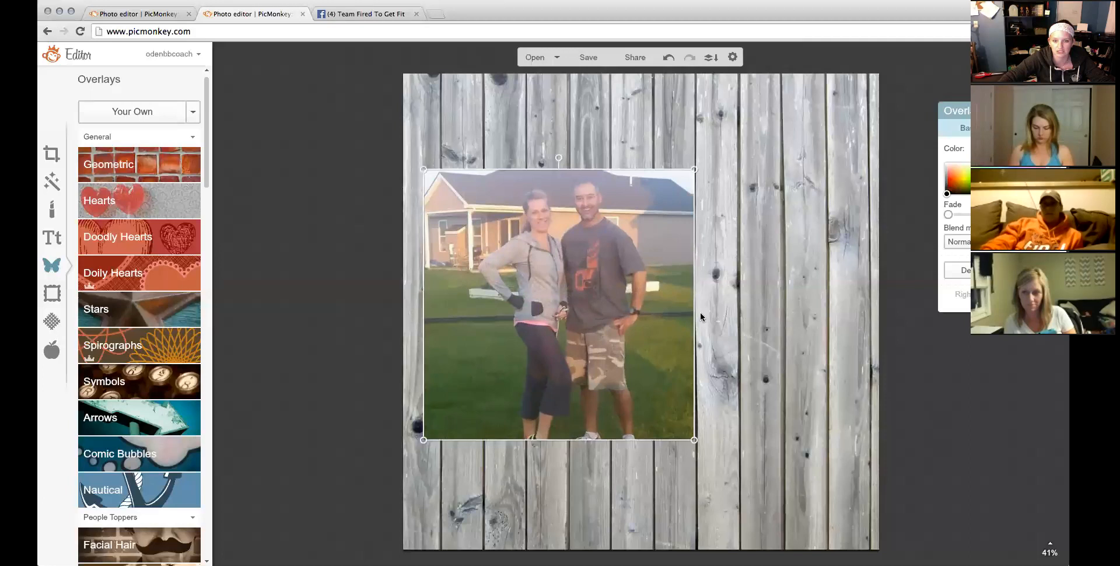
{"action": "left_click_drag", "start_coordinate": [694, 314], "coordinate": [753, 295]}
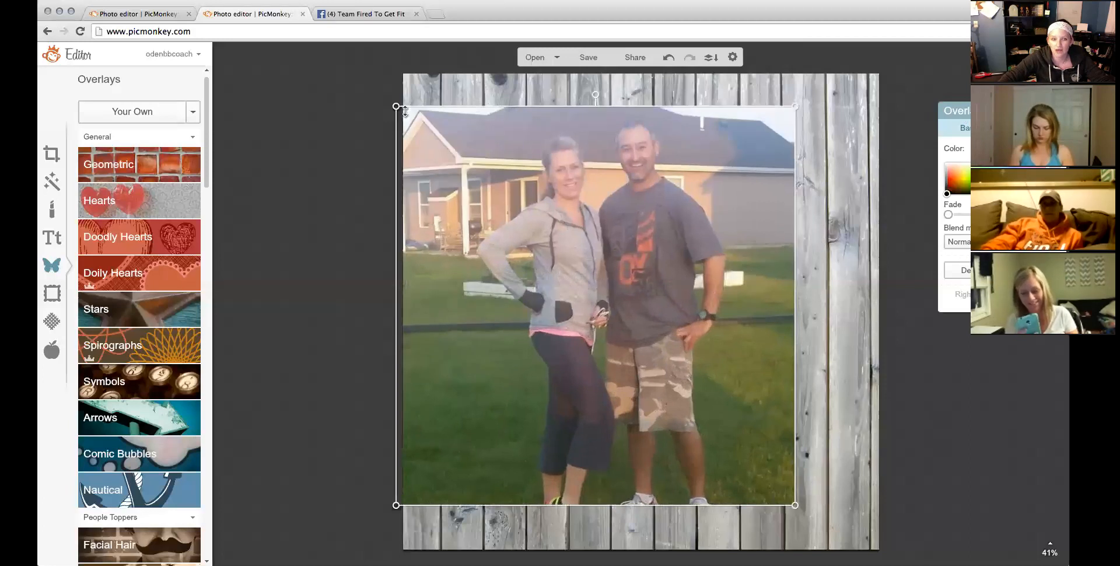
Check the reference banner design, then bring the Overlay palette into view.
{"action": "left_click", "coordinate": [170, 18]}
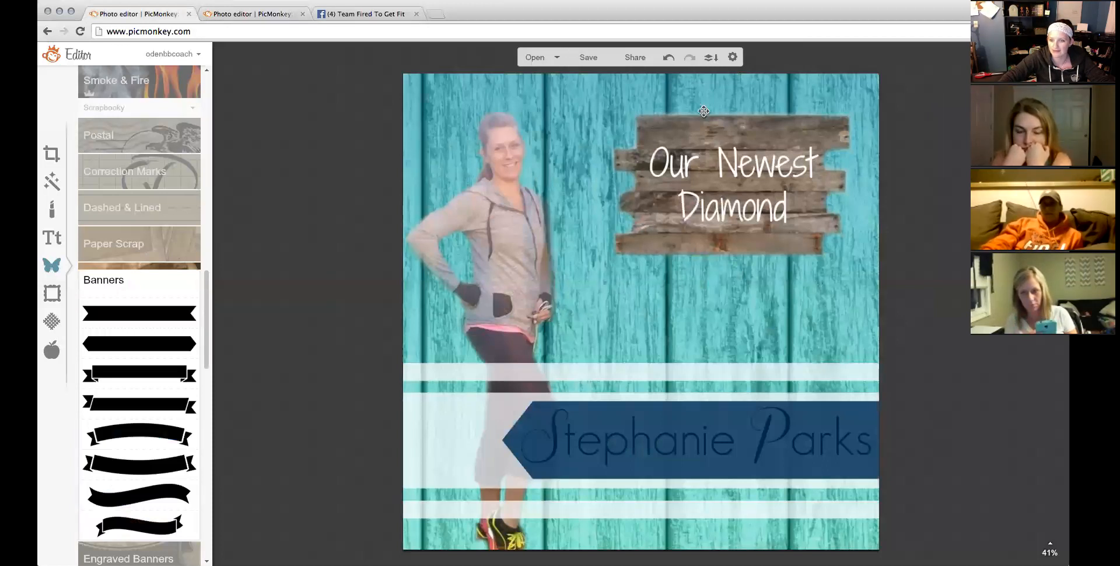
{"action": "left_click", "coordinate": [273, 15]}
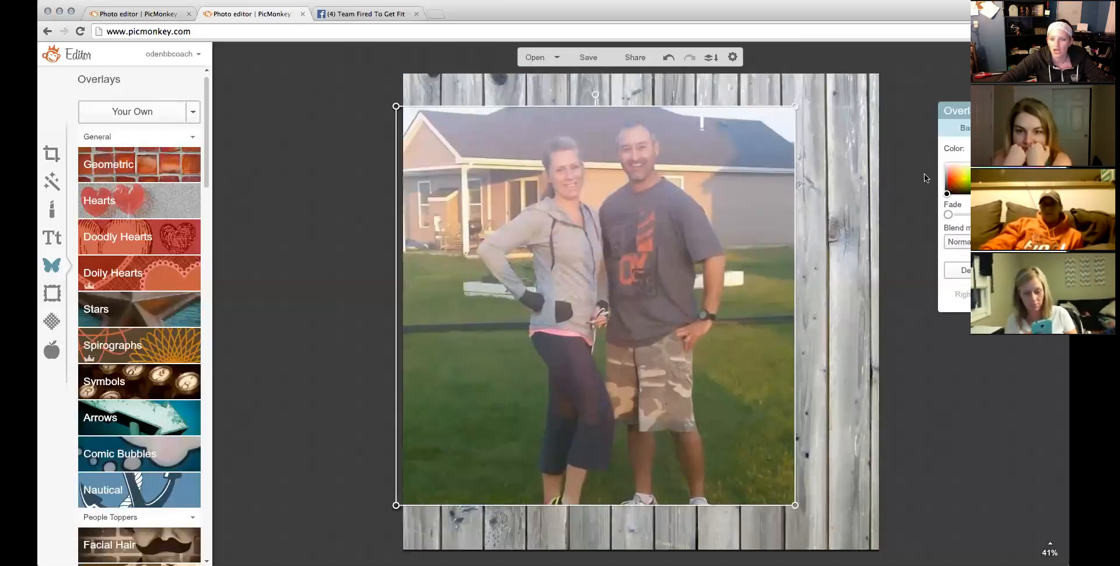
{"action": "left_click_drag", "start_coordinate": [954, 116], "coordinate": [196, 130]}
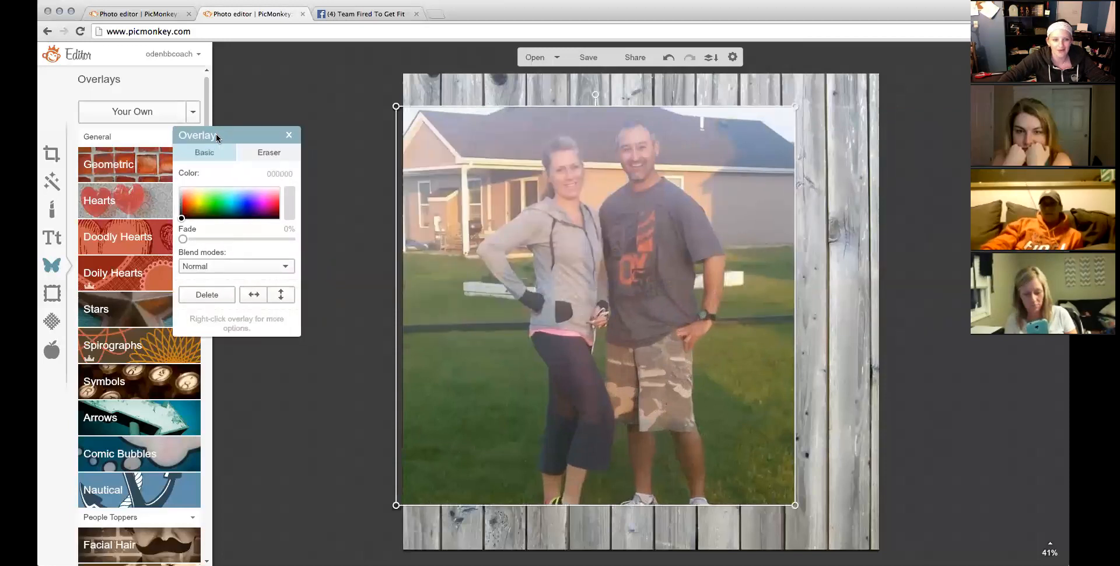
{"action": "left_click_drag", "start_coordinate": [255, 78], "coordinate": [256, 76]}
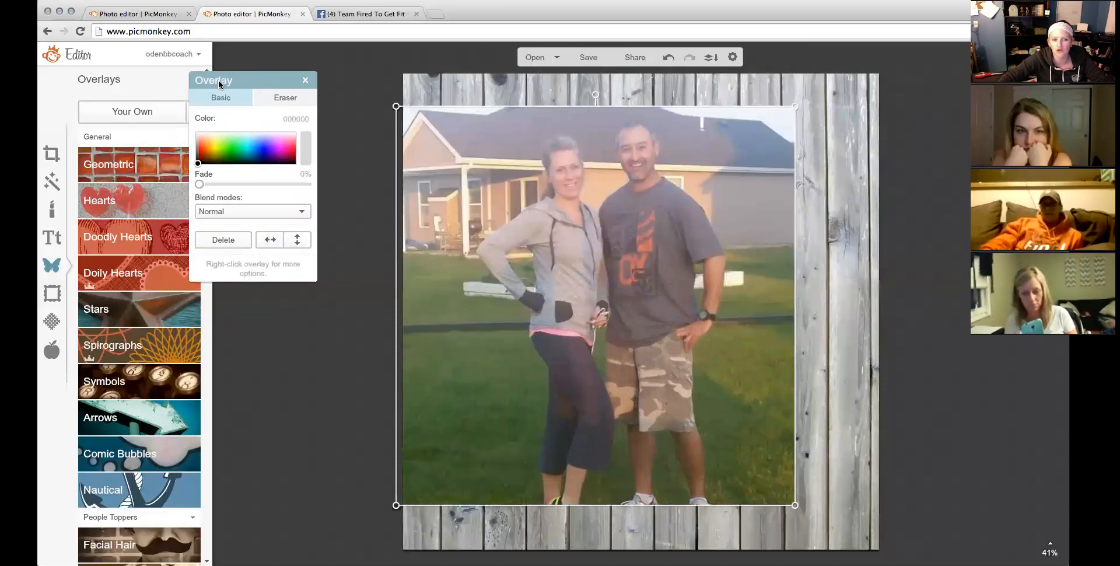
Switch the Overlay palette to the Eraser with size 82.
{"action": "left_click", "coordinate": [281, 94]}
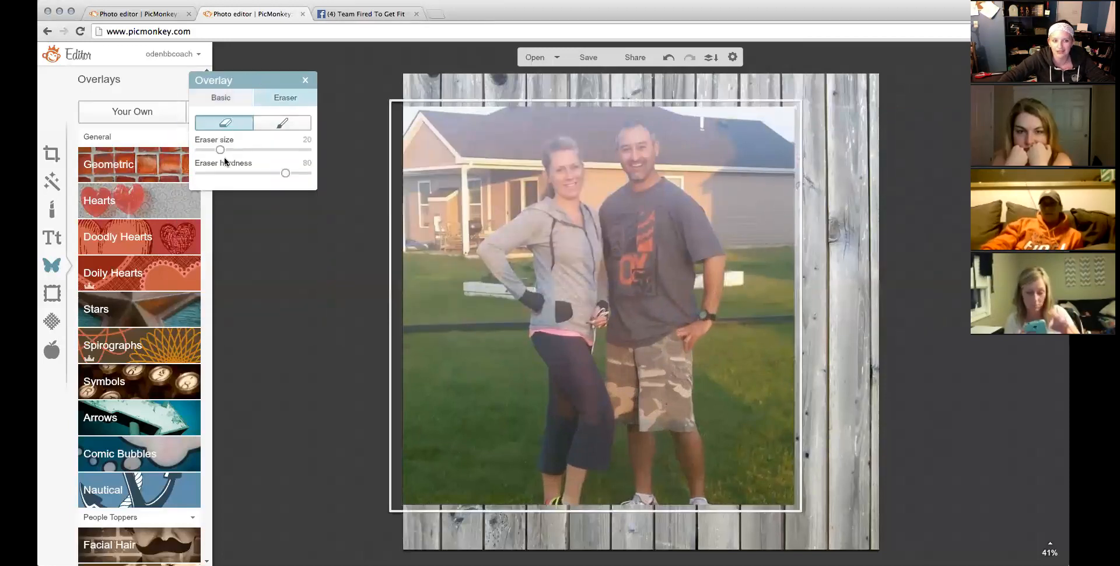
{"action": "left_click_drag", "start_coordinate": [229, 150], "coordinate": [251, 150]}
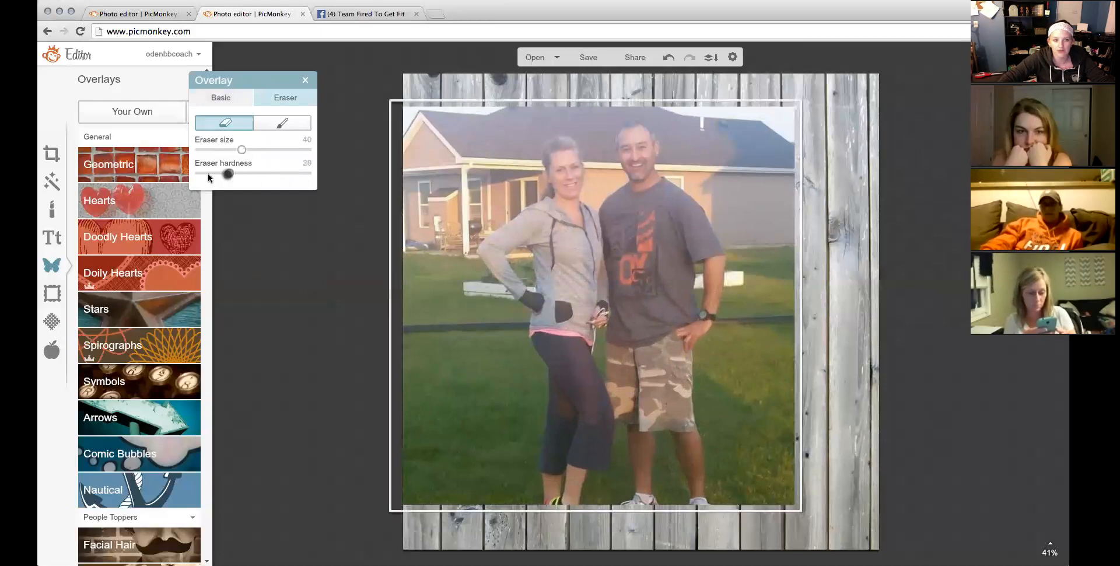
{"action": "left_click_drag", "start_coordinate": [242, 153], "coordinate": [287, 151]}
Erase the man and fade the photo's top-left and left edges into the wood.
{"action": "left_click_drag", "start_coordinate": [508, 142], "coordinate": [439, 233]}
{"action": "mouse_move", "coordinate": [671, 130]}
{"action": "left_mouse_down"}
{"action": "mouse_move", "coordinate": [717, 515]}
{"action": "mouse_move", "coordinate": [736, 234]}
{"action": "mouse_move", "coordinate": [763, 212]}
{"action": "mouse_move", "coordinate": [785, 537]}
{"action": "mouse_move", "coordinate": [768, 490]}
{"action": "mouse_move", "coordinate": [796, 523]}
{"action": "mouse_move", "coordinate": [807, 490]}
{"action": "mouse_move", "coordinate": [816, 152]}
{"action": "mouse_move", "coordinate": [706, 136]}
{"action": "left_mouse_up"}
{"action": "mouse_move", "coordinate": [494, 144]}
{"action": "left_mouse_down"}
{"action": "mouse_move", "coordinate": [432, 230]}
{"action": "mouse_move", "coordinate": [437, 341]}
{"action": "mouse_move", "coordinate": [487, 449]}
{"action": "mouse_move", "coordinate": [517, 560]}
{"action": "mouse_move", "coordinate": [457, 518]}
{"action": "mouse_move", "coordinate": [446, 419]}
{"action": "mouse_move", "coordinate": [473, 549]}
{"action": "mouse_move", "coordinate": [525, 492]}
{"action": "mouse_move", "coordinate": [527, 455]}
{"action": "mouse_move", "coordinate": [450, 300]}
{"action": "mouse_move", "coordinate": [487, 201]}
{"action": "mouse_move", "coordinate": [545, 143]}
{"action": "mouse_move", "coordinate": [444, 125]}
{"action": "mouse_move", "coordinate": [426, 192]}
{"action": "left_mouse_up"}
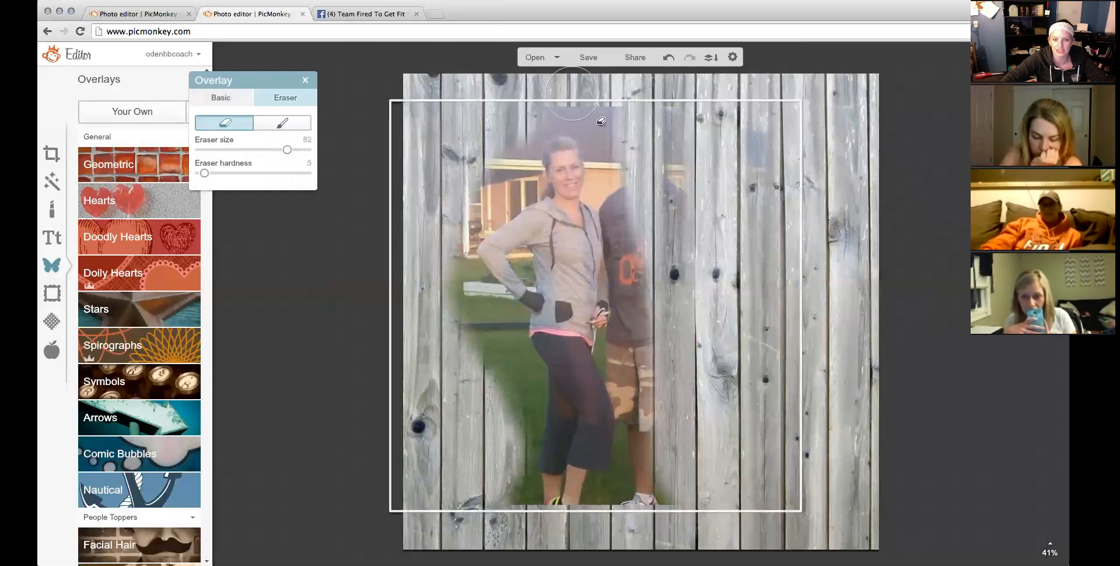
{"action": "mouse_move", "coordinate": [557, 104]}
{"action": "left_mouse_down"}
{"action": "mouse_move", "coordinate": [607, 109]}
{"action": "mouse_move", "coordinate": [632, 135]}
{"action": "mouse_move", "coordinate": [654, 193]}
{"action": "mouse_move", "coordinate": [651, 317]}
{"action": "mouse_move", "coordinate": [679, 402]}
{"action": "mouse_move", "coordinate": [677, 482]}
{"action": "mouse_move", "coordinate": [663, 504]}
{"action": "mouse_move", "coordinate": [671, 443]}
{"action": "left_mouse_up"}
{"action": "mouse_move", "coordinate": [1054, 541]}
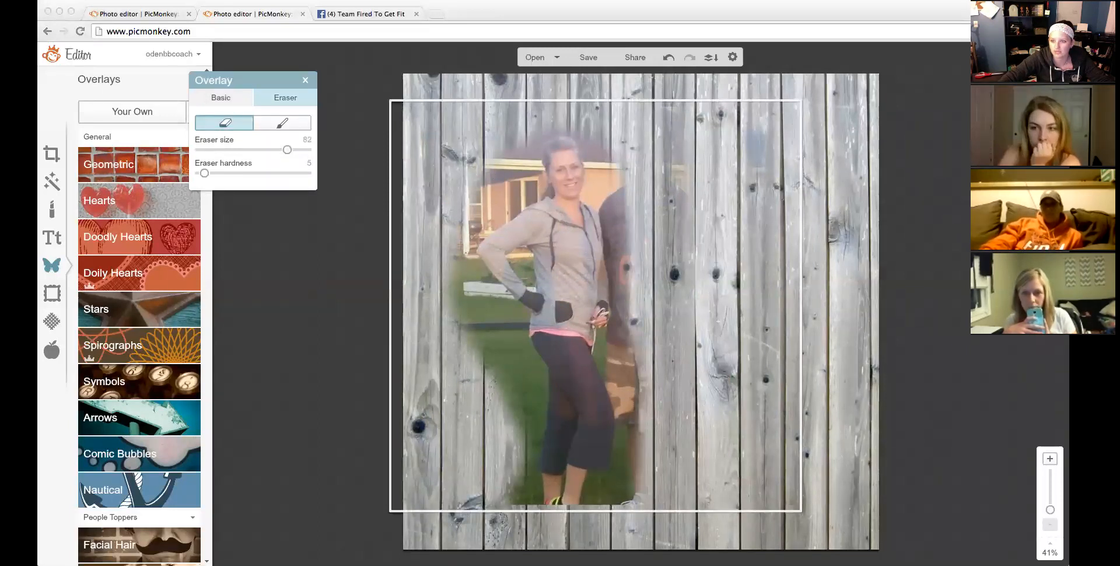
Zoom to 200% and erase a strip of background with a size-34 eraser.
{"action": "left_click", "coordinate": [1049, 496]}
{"action": "left_click_drag", "start_coordinate": [1053, 500], "coordinate": [1050, 503]}
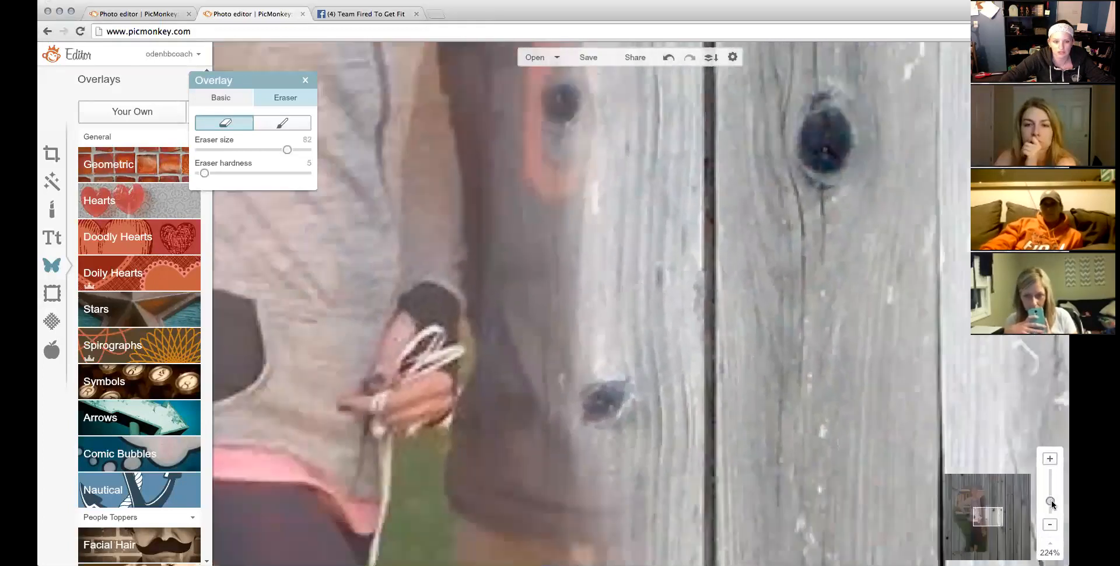
{"action": "left_click_drag", "start_coordinate": [276, 152], "coordinate": [236, 149]}
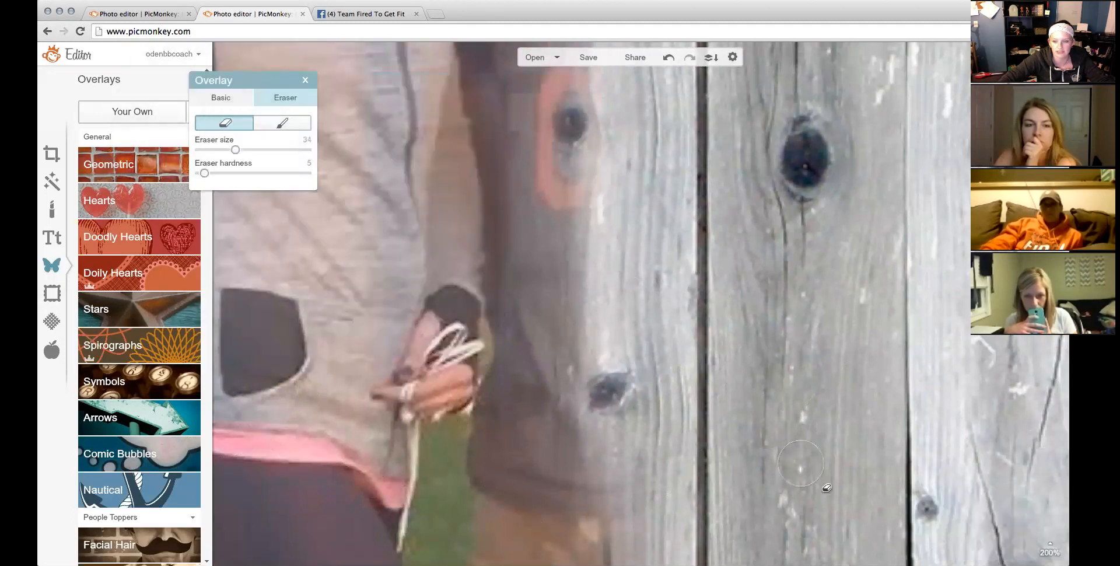
{"action": "left_click_drag", "start_coordinate": [993, 522], "coordinate": [966, 518]}
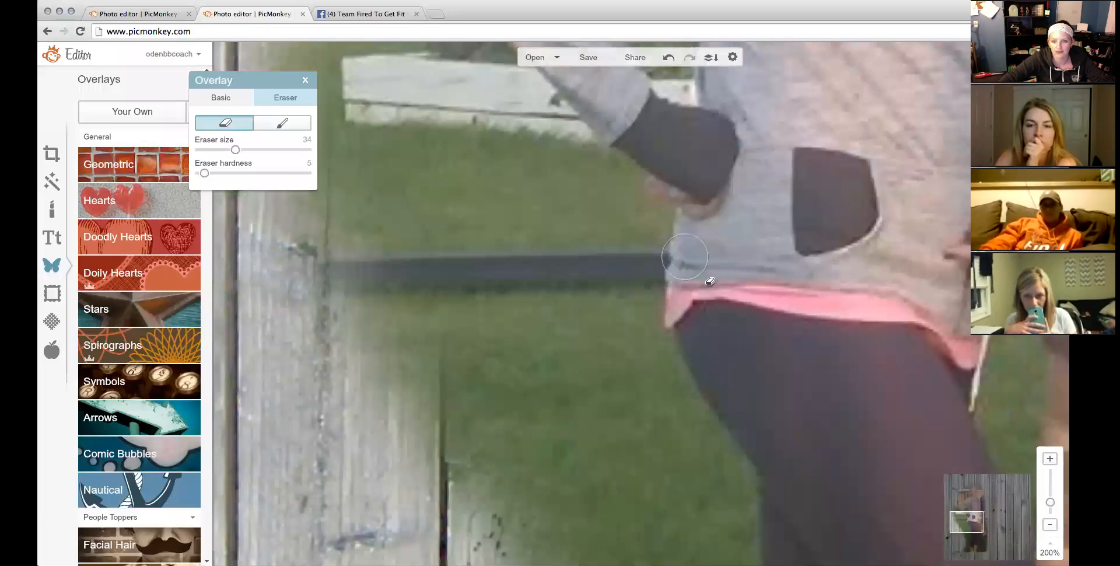
{"action": "mouse_move", "coordinate": [672, 280]}
{"action": "left_mouse_down"}
{"action": "mouse_move", "coordinate": [687, 381]}
{"action": "mouse_move", "coordinate": [757, 380]}
{"action": "left_mouse_up"}
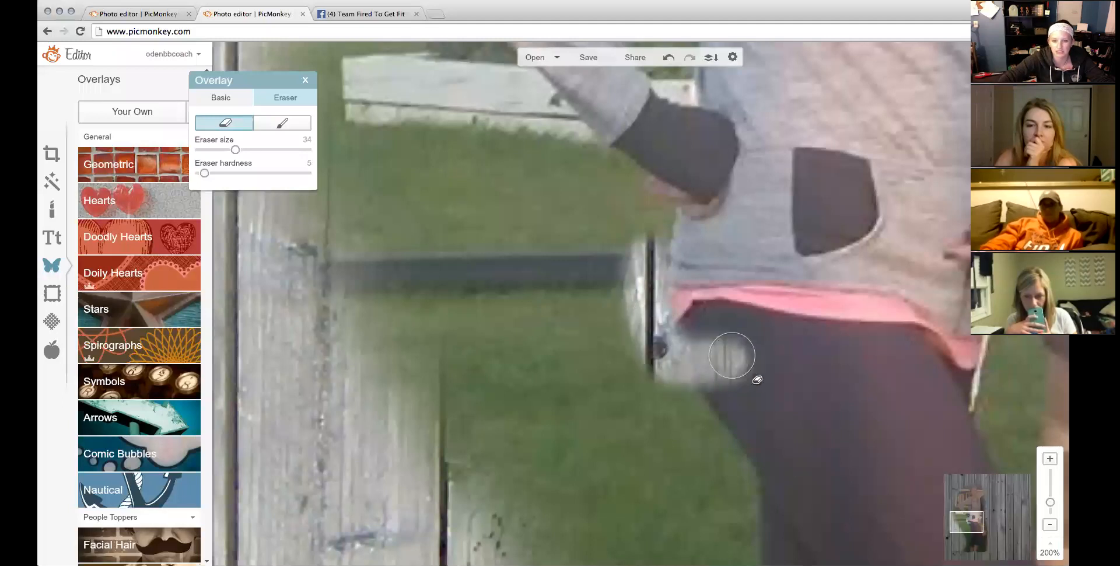
Restore the over-erased patch near the tire and wipe grass off the fence post at size 45.
{"action": "left_click", "coordinate": [282, 122]}
{"action": "mouse_move", "coordinate": [710, 312]}
{"action": "left_mouse_down"}
{"action": "mouse_move", "coordinate": [752, 376]}
{"action": "mouse_move", "coordinate": [716, 357]}
{"action": "mouse_move", "coordinate": [691, 318]}
{"action": "mouse_move", "coordinate": [722, 380]}
{"action": "left_mouse_up"}
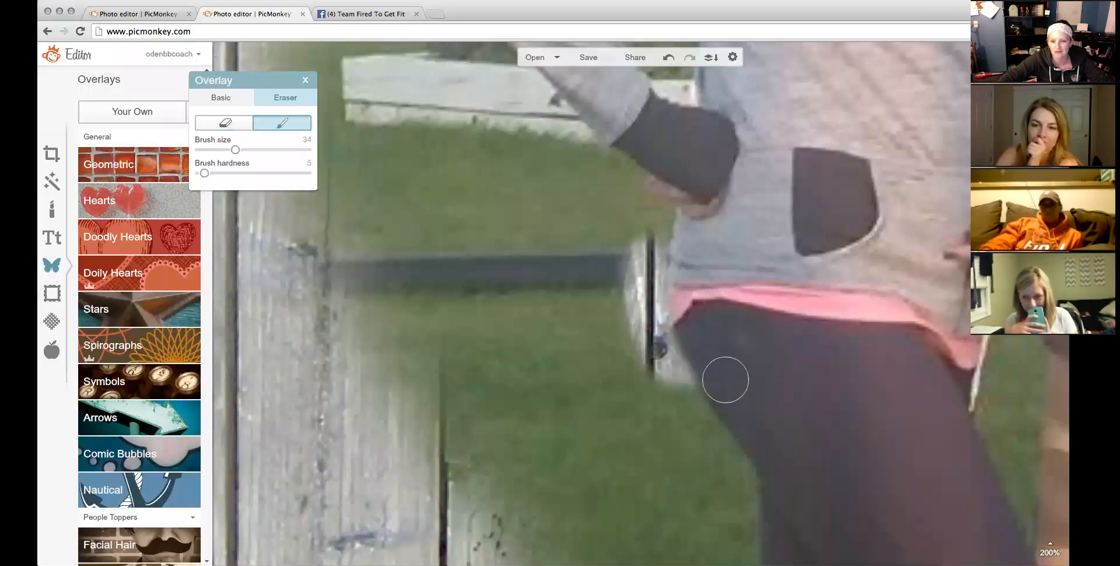
{"action": "left_click", "coordinate": [230, 128]}
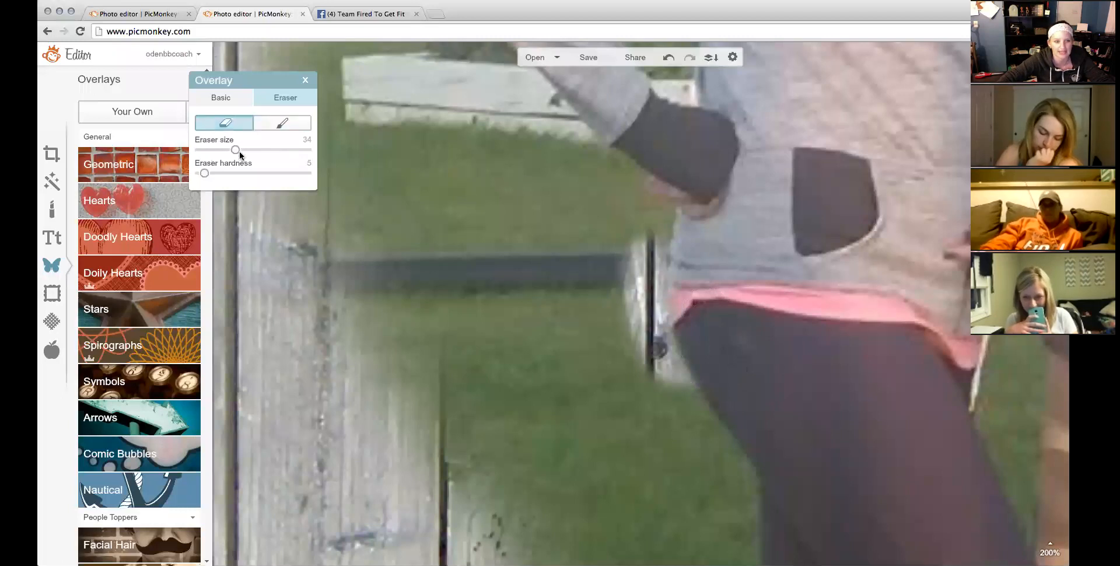
{"action": "mouse_move", "coordinate": [684, 248]}
{"action": "left_mouse_down"}
{"action": "mouse_move", "coordinate": [572, 155]}
{"action": "mouse_move", "coordinate": [606, 245]}
{"action": "mouse_move", "coordinate": [612, 324]}
{"action": "left_mouse_up"}
{"action": "left_click_drag", "start_coordinate": [245, 149], "coordinate": [248, 150]}
{"action": "mouse_move", "coordinate": [467, 174]}
{"action": "left_mouse_down"}
{"action": "mouse_move", "coordinate": [506, 177]}
{"action": "mouse_move", "coordinate": [513, 475]}
{"action": "mouse_move", "coordinate": [517, 328]}
{"action": "mouse_move", "coordinate": [432, 199]}
{"action": "mouse_move", "coordinate": [455, 461]}
{"action": "mouse_move", "coordinate": [507, 554]}
{"action": "left_mouse_up"}
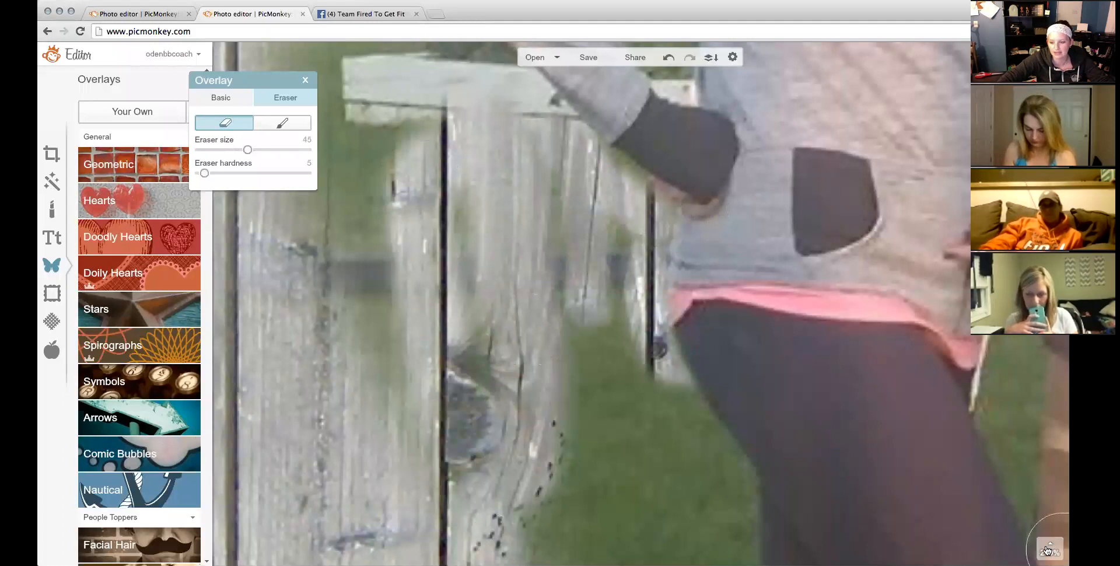
{"action": "mouse_move", "coordinate": [1046, 549]}
{"action": "left_click_drag", "start_coordinate": [1051, 503], "coordinate": [1047, 519]}
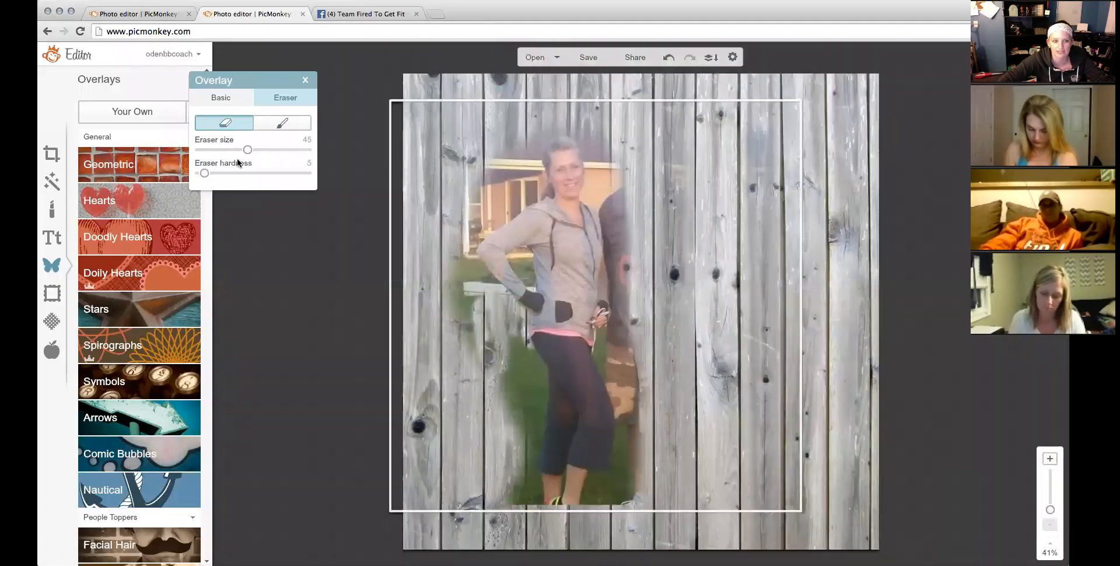
Erase the greenery along the photo's left side and the man's leg with a size-100 eraser.
{"action": "left_click_drag", "start_coordinate": [205, 174], "coordinate": [253, 180]}
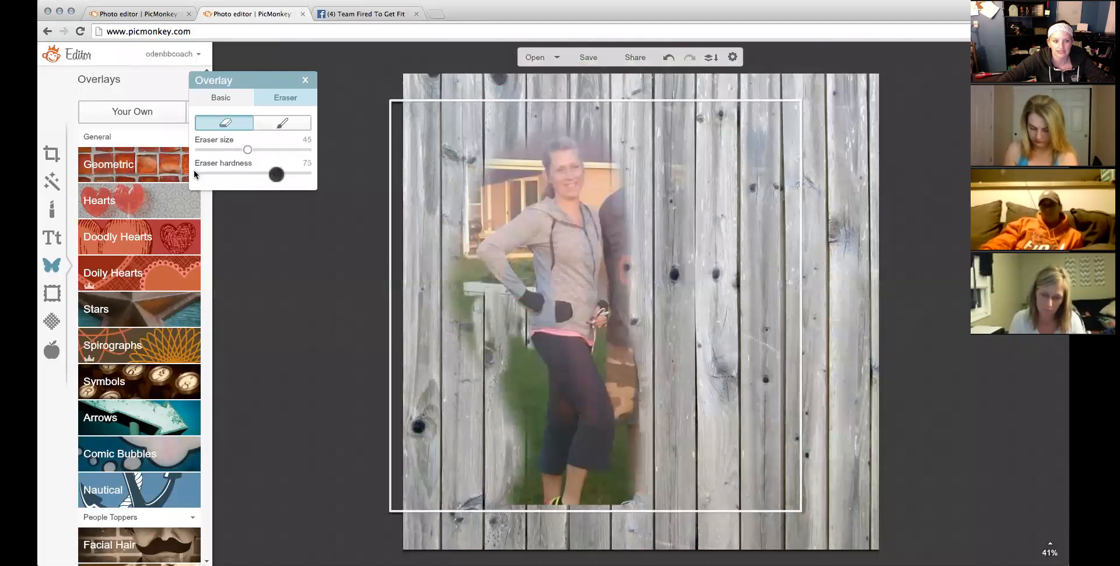
{"action": "left_click_drag", "start_coordinate": [302, 153], "coordinate": [311, 151]}
{"action": "mouse_move", "coordinate": [477, 141]}
{"action": "left_mouse_down"}
{"action": "mouse_move", "coordinate": [391, 235]}
{"action": "mouse_move", "coordinate": [392, 275]}
{"action": "mouse_move", "coordinate": [488, 387]}
{"action": "mouse_move", "coordinate": [487, 437]}
{"action": "left_mouse_up"}
{"action": "left_click_drag", "start_coordinate": [523, 513], "coordinate": [530, 527]}
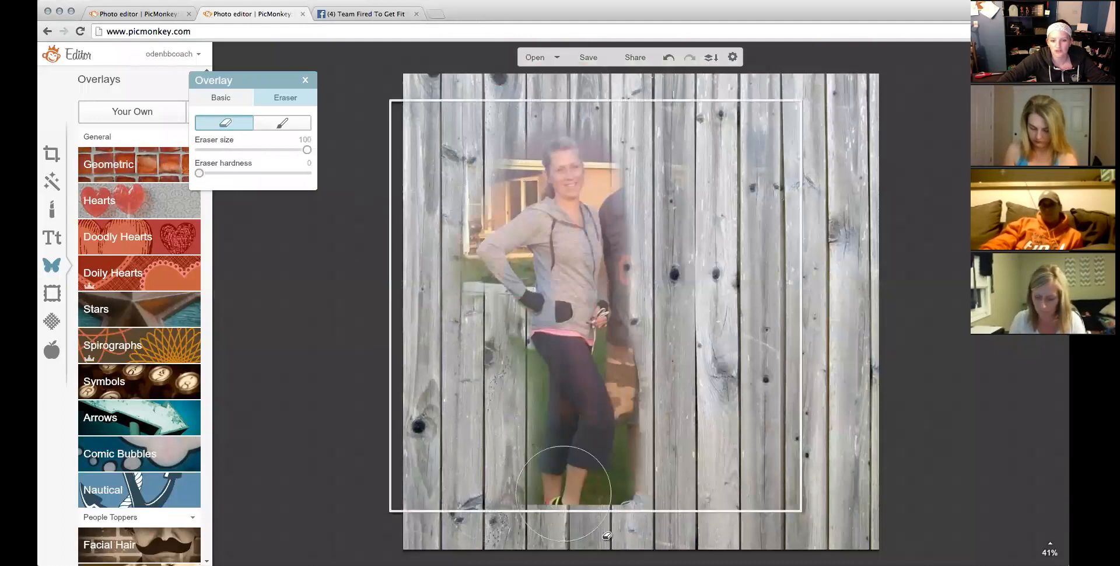
{"action": "left_click_drag", "start_coordinate": [649, 495], "coordinate": [644, 304]}
Add and delete a test black square, then move the photo lower left and combine it.
{"action": "left_click", "coordinate": [101, 155]}
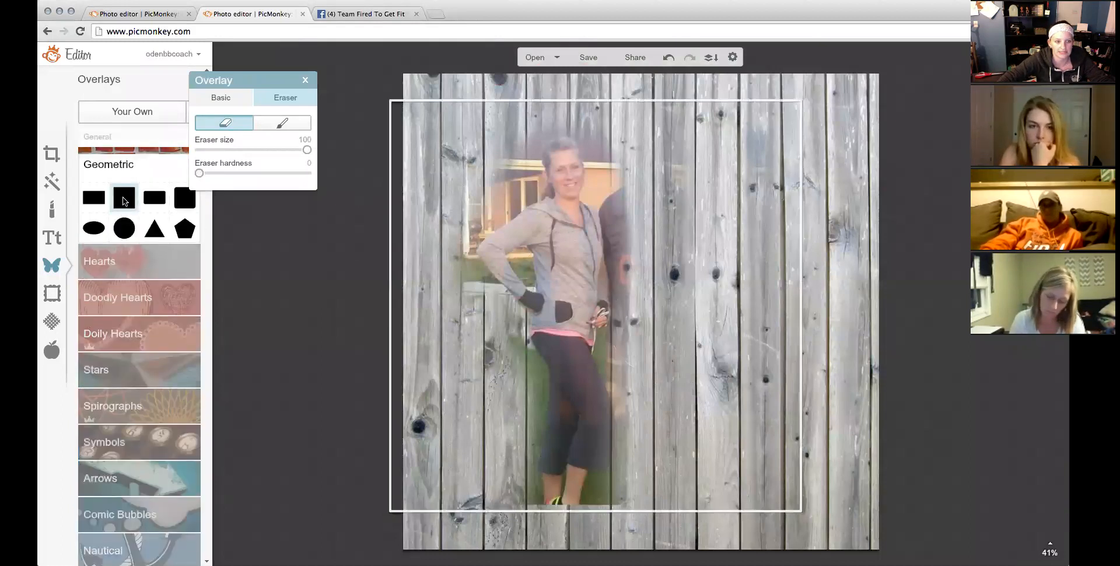
{"action": "left_click", "coordinate": [125, 198]}
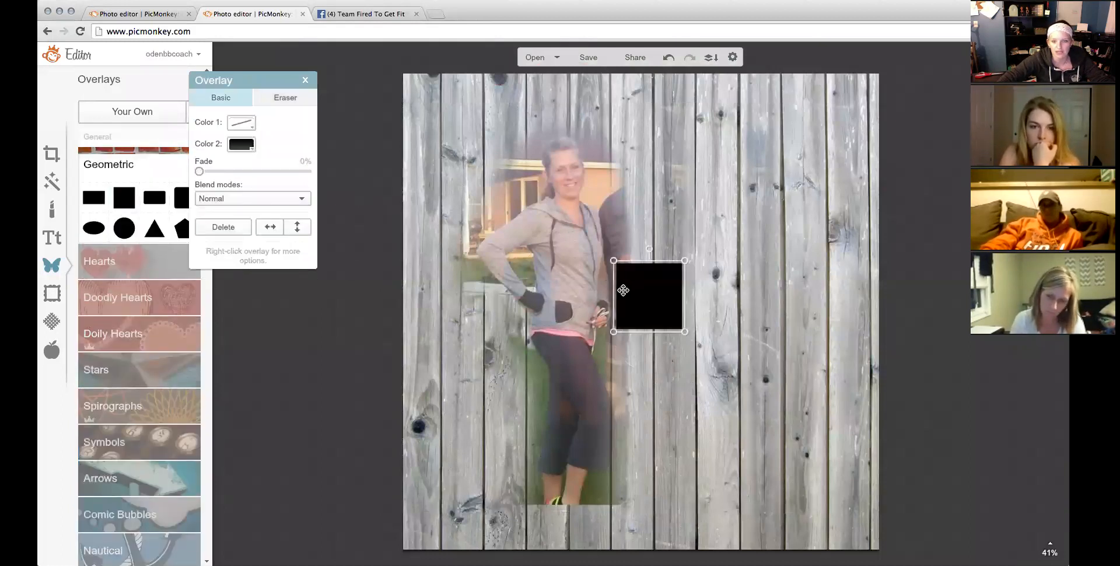
{"action": "left_click_drag", "start_coordinate": [620, 291], "coordinate": [563, 282]}
{"action": "right_click", "coordinate": [558, 281]}
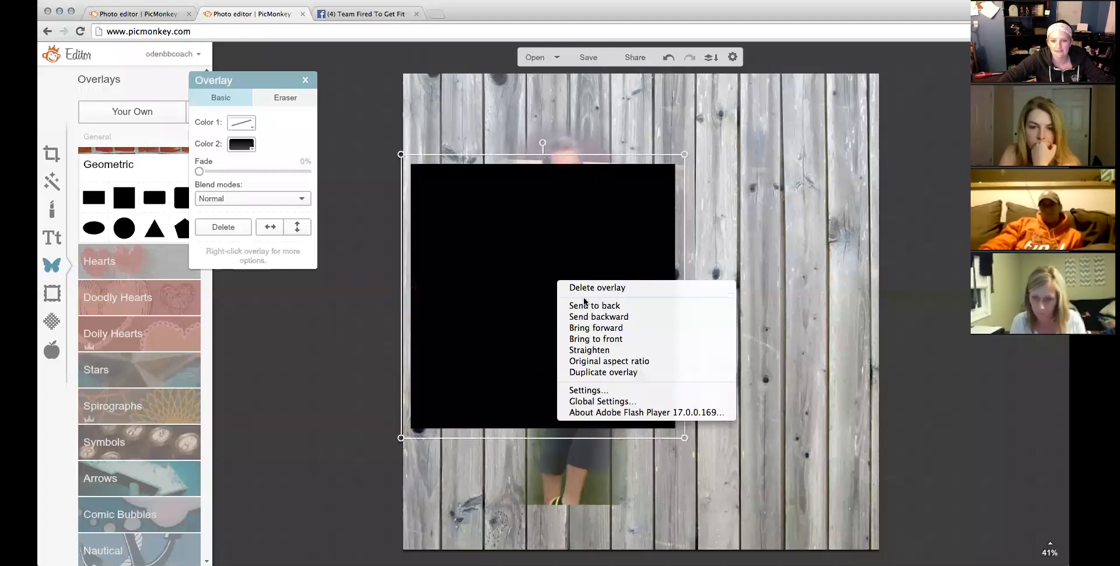
{"action": "left_click", "coordinate": [599, 306]}
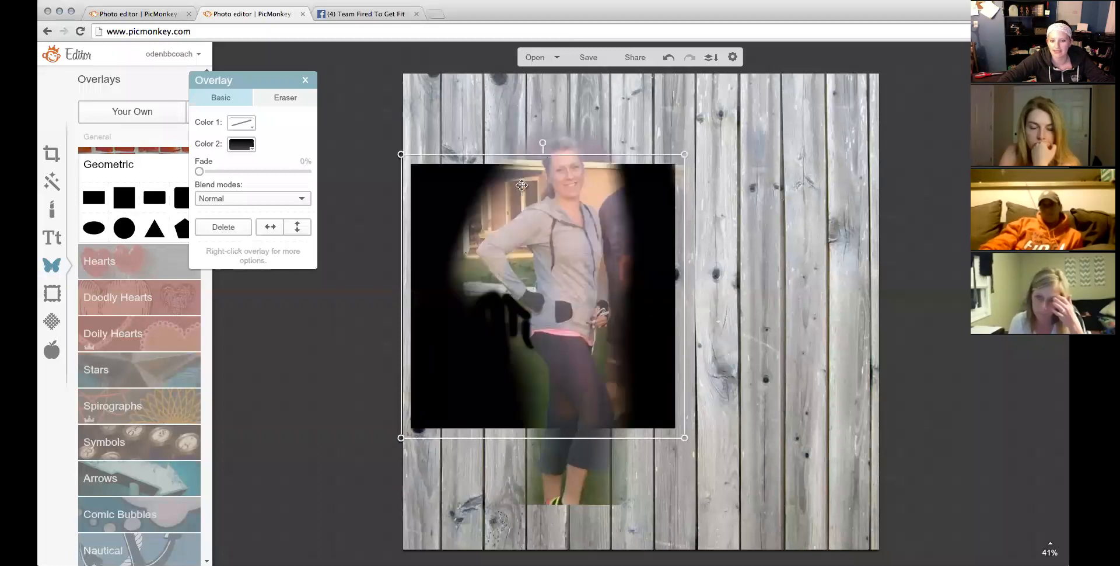
{"action": "right_click", "coordinate": [441, 189]}
{"action": "left_click", "coordinate": [451, 197]}
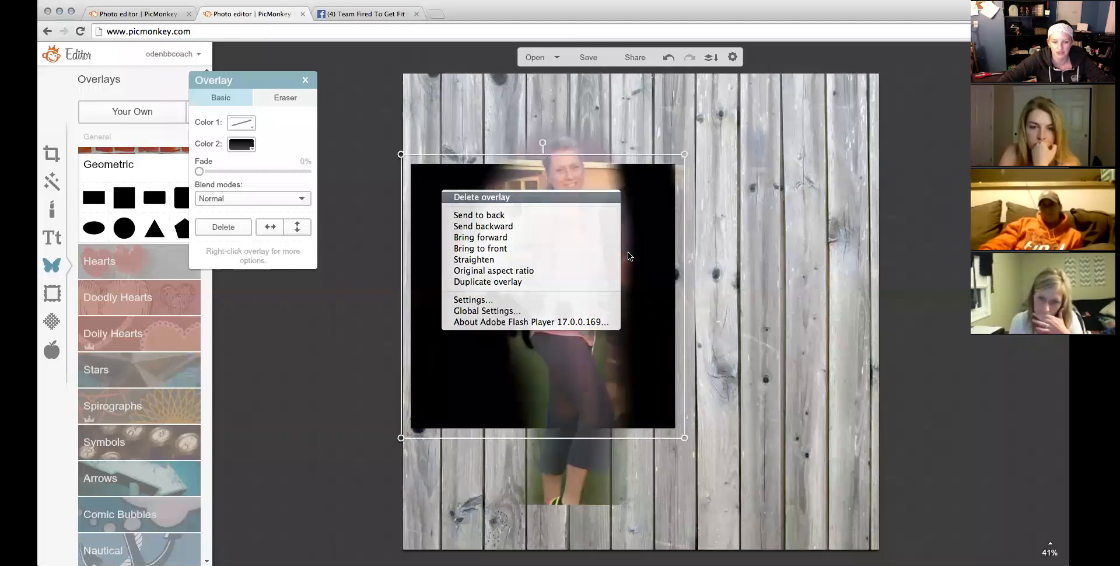
{"action": "left_click_drag", "start_coordinate": [555, 279], "coordinate": [481, 325]}
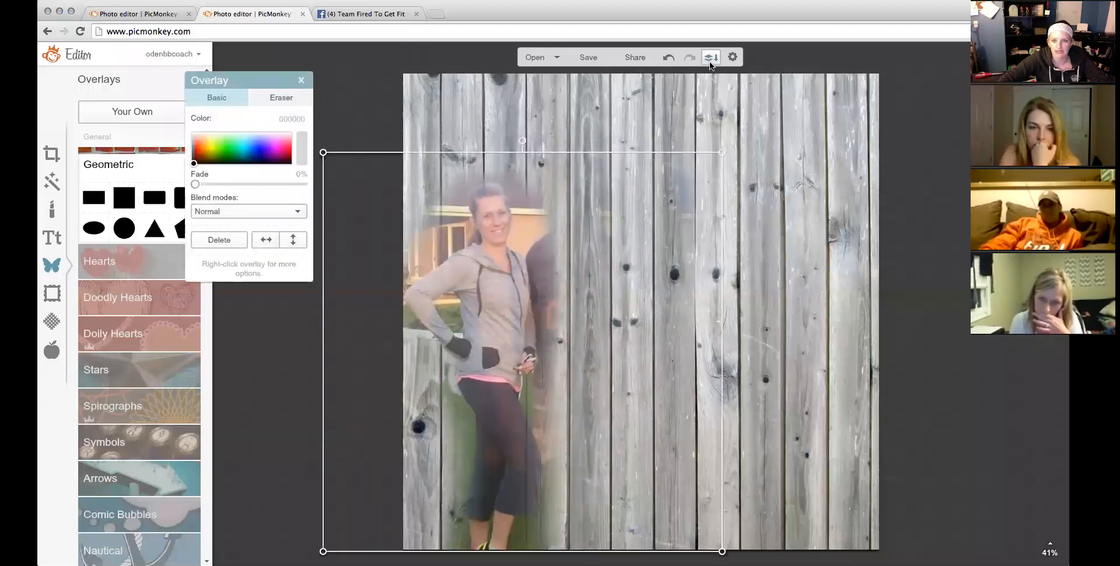
{"action": "left_click", "coordinate": [709, 59]}
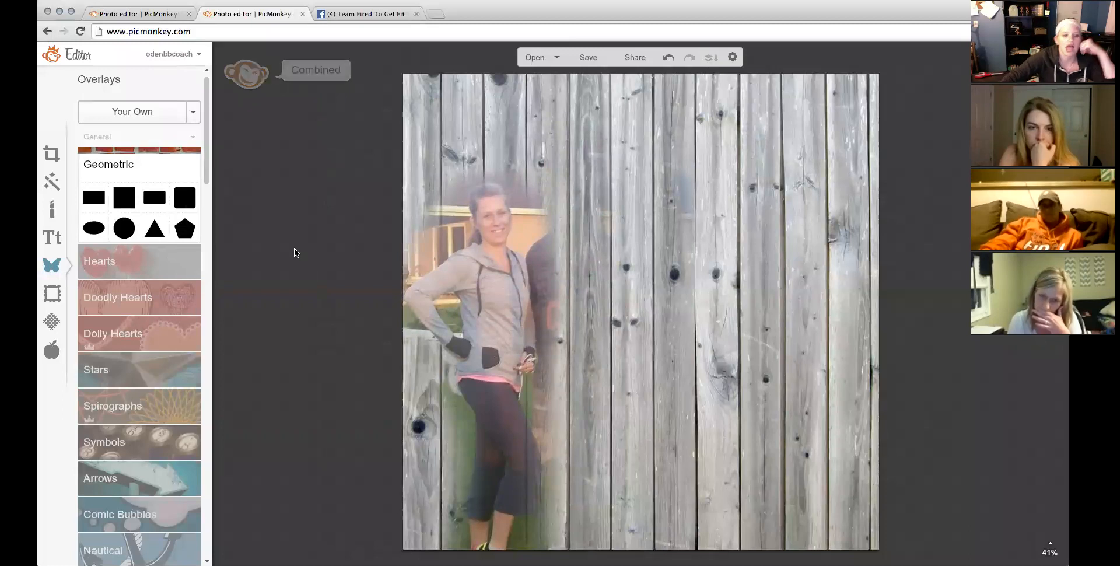
Add a white rectangle and stretch it into a full-width band near the canvas bottom.
{"action": "left_click", "coordinate": [156, 20]}
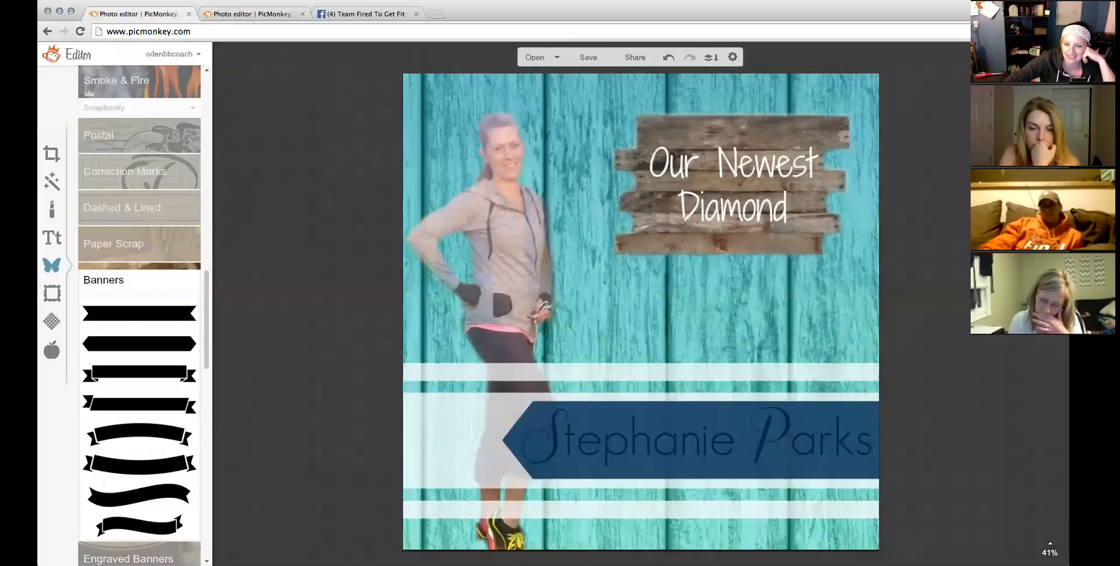
{"action": "left_click", "coordinate": [238, 16]}
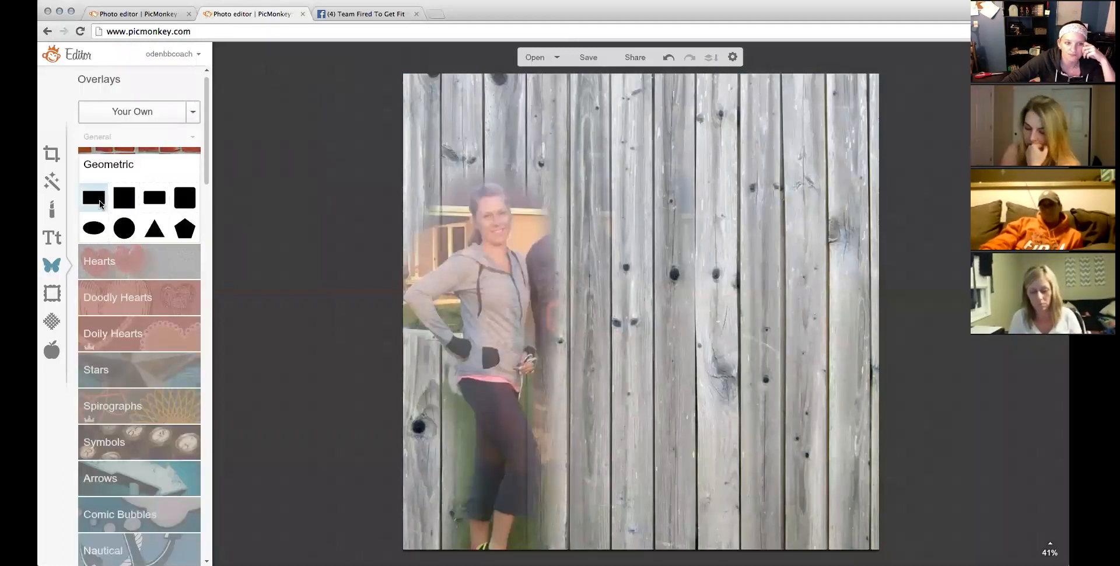
{"action": "left_click", "coordinate": [101, 204]}
{"action": "left_click", "coordinate": [245, 145]}
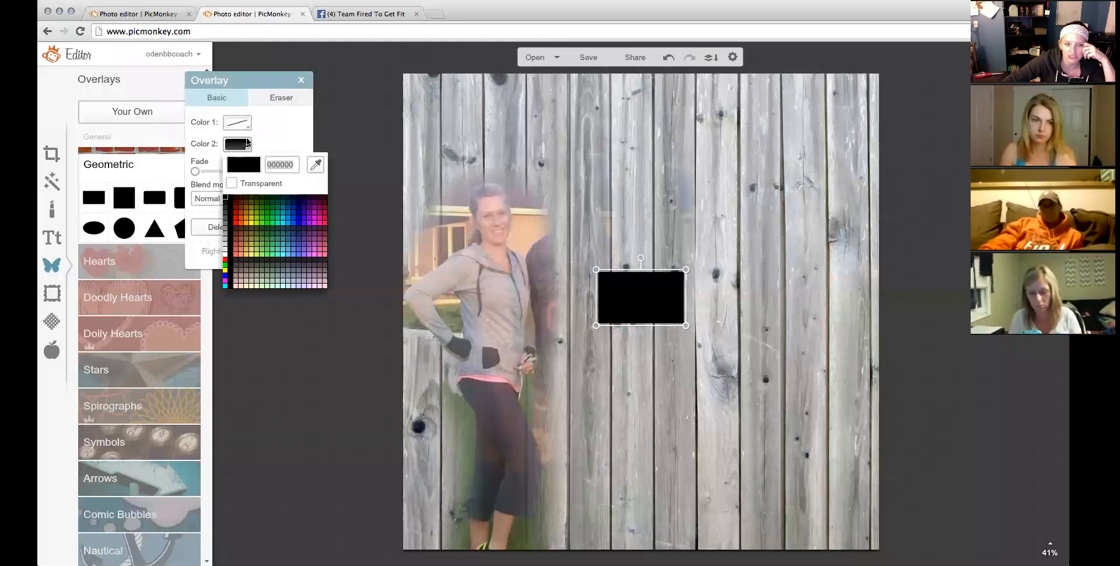
{"action": "left_click", "coordinate": [225, 253]}
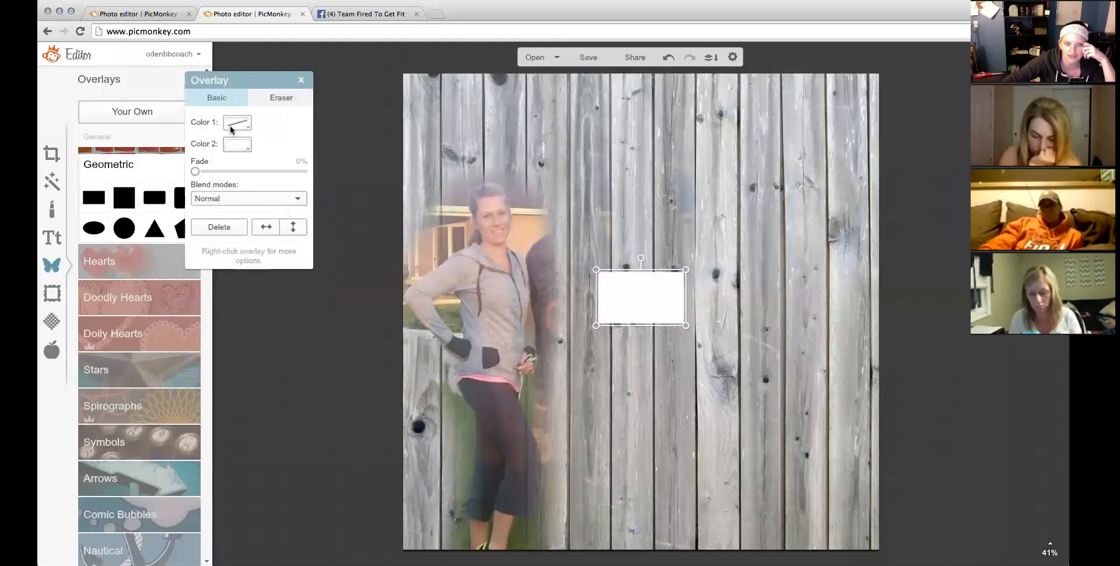
{"action": "left_click_drag", "start_coordinate": [586, 296], "coordinate": [281, 297]}
{"action": "left_click_drag", "start_coordinate": [688, 303], "coordinate": [968, 303]}
{"action": "left_click_drag", "start_coordinate": [693, 327], "coordinate": [689, 465]}
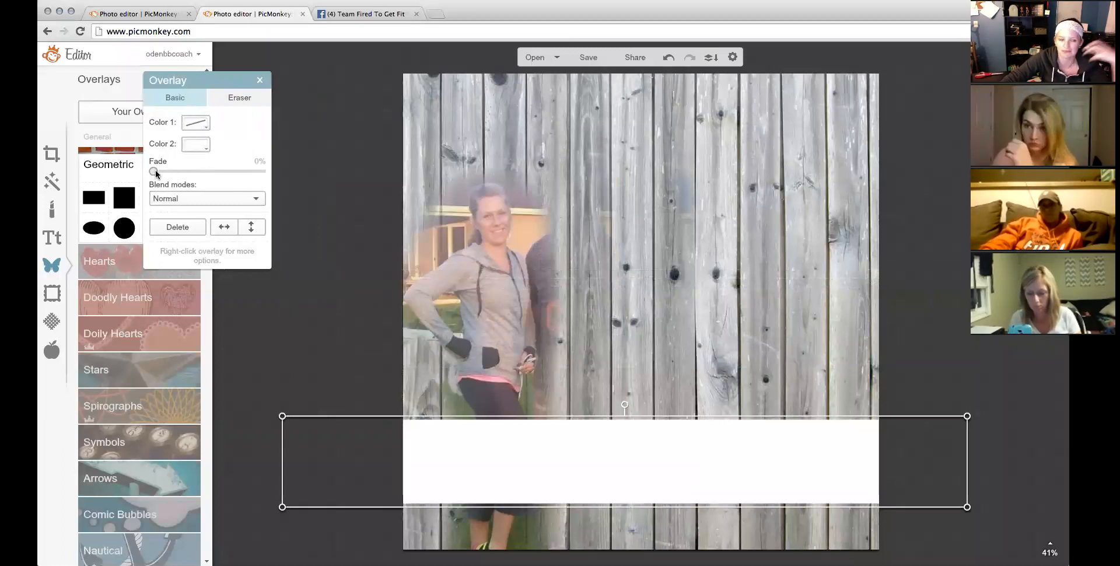
Fade the white band to 31% and duplicate it into thin stripes above and below.
{"action": "left_click_drag", "start_coordinate": [153, 171], "coordinate": [189, 173]}
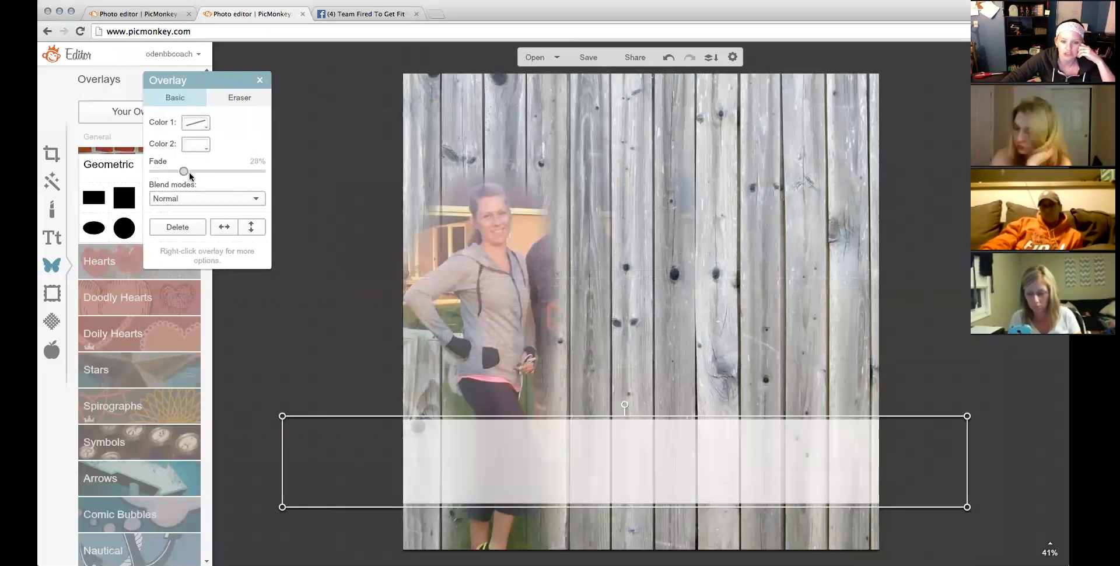
{"action": "left_click", "coordinate": [316, 363]}
{"action": "right_click", "coordinate": [525, 469]}
{"action": "left_click", "coordinate": [583, 510]}
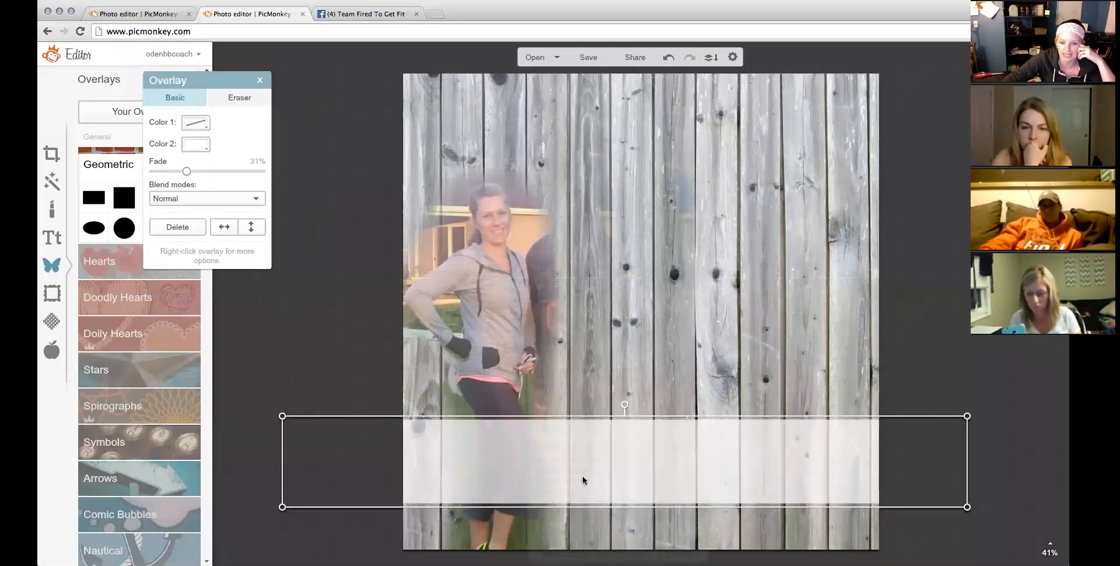
{"action": "left_click_drag", "start_coordinate": [582, 471], "coordinate": [579, 356]}
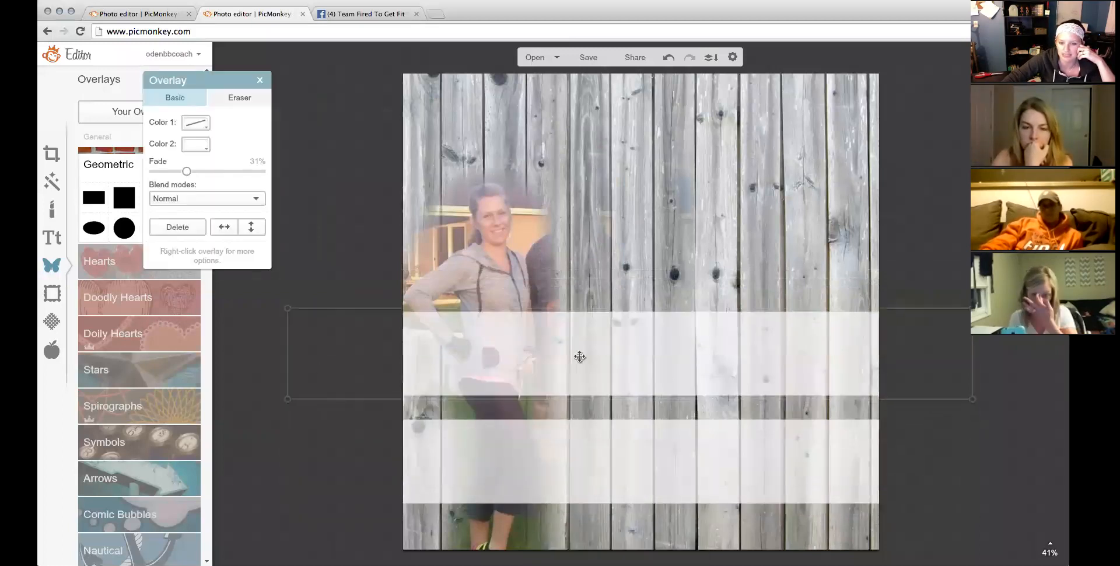
{"action": "mouse_move", "coordinate": [571, 399]}
{"action": "left_mouse_down"}
{"action": "mouse_move", "coordinate": [566, 335]}
{"action": "mouse_move", "coordinate": [566, 397]}
{"action": "left_mouse_up"}
{"action": "right_click", "coordinate": [568, 396]}
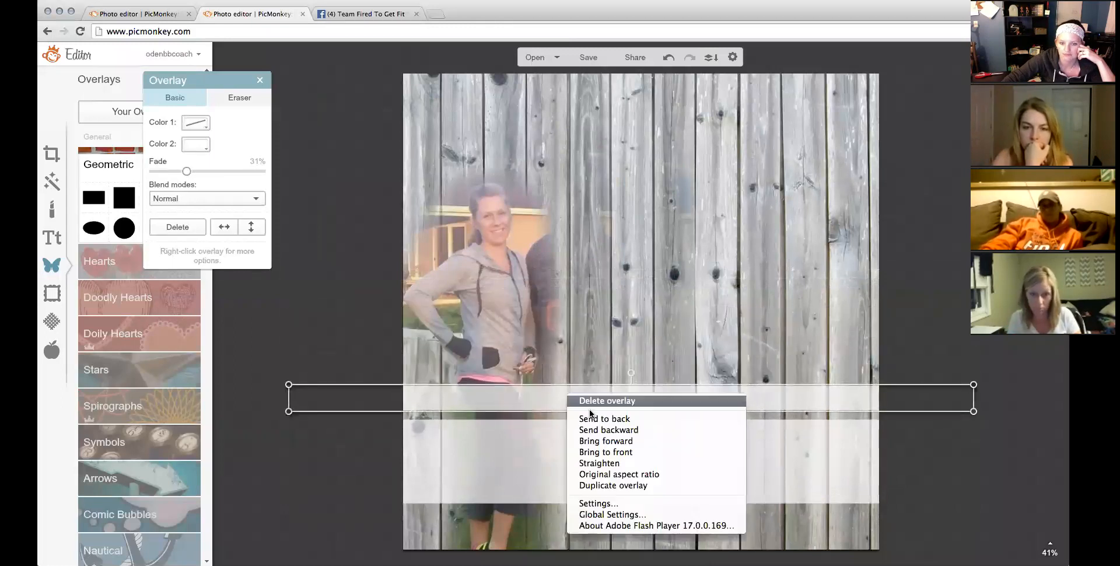
{"action": "left_click", "coordinate": [607, 485]}
{"action": "left_click_drag", "start_coordinate": [599, 409], "coordinate": [604, 530]}
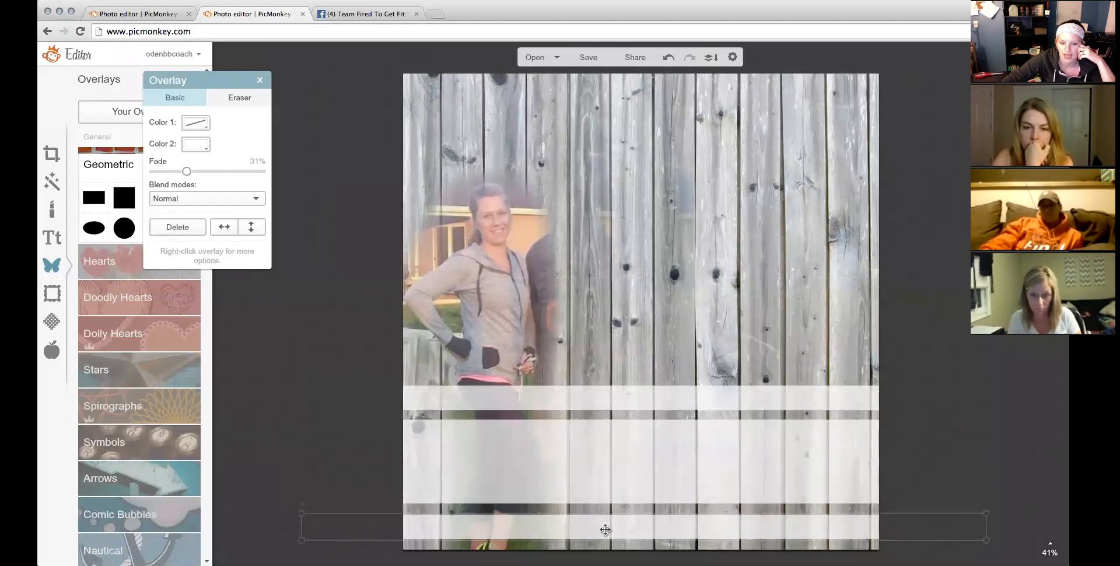
Bring up the Text fonts list to choose Janda Stylish Script.
{"action": "left_click", "coordinate": [51, 238]}
{"action": "left_click_drag", "start_coordinate": [197, 80], "coordinate": [335, 70]}
{"action": "left_click_drag", "start_coordinate": [207, 182], "coordinate": [215, 533]}
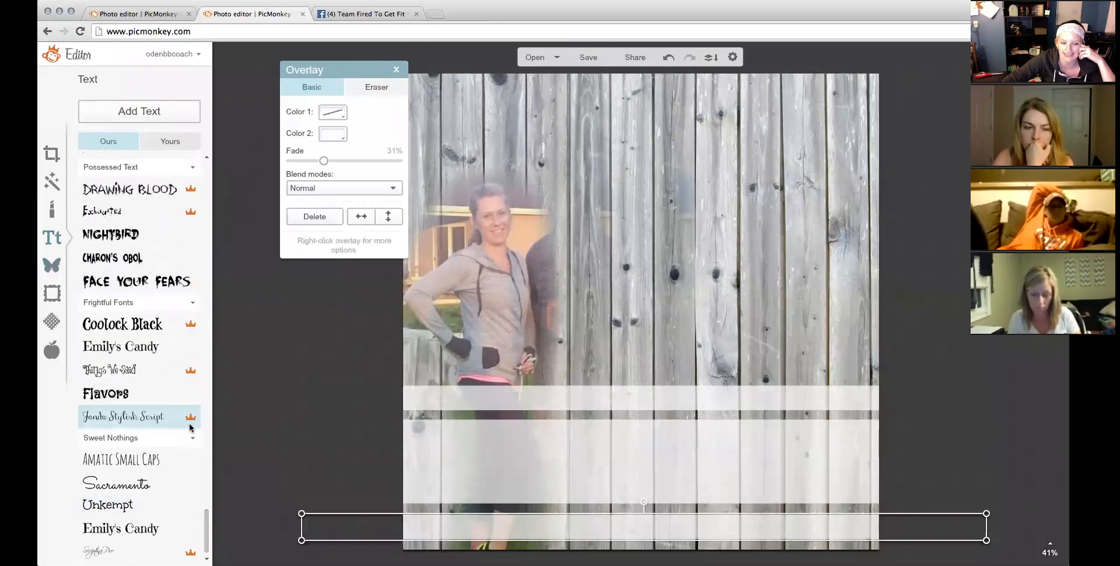
Set the name text in Janda Stylish Script, then restyle the first word and 'arks' in Didact Gothic.
{"action": "left_click", "coordinate": [175, 417]}
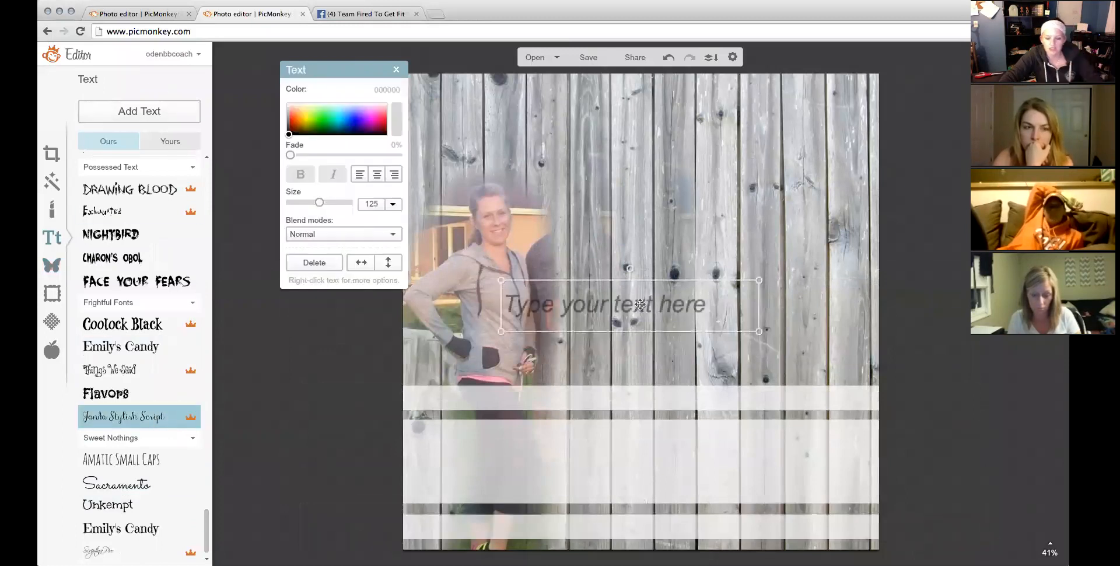
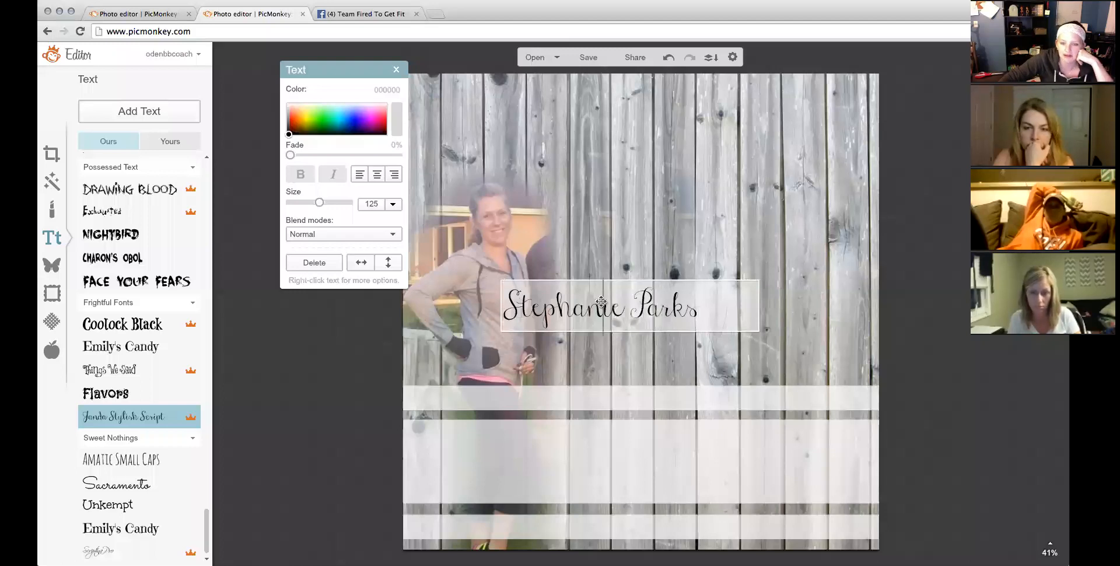
{"action": "double_click", "coordinate": [601, 302]}
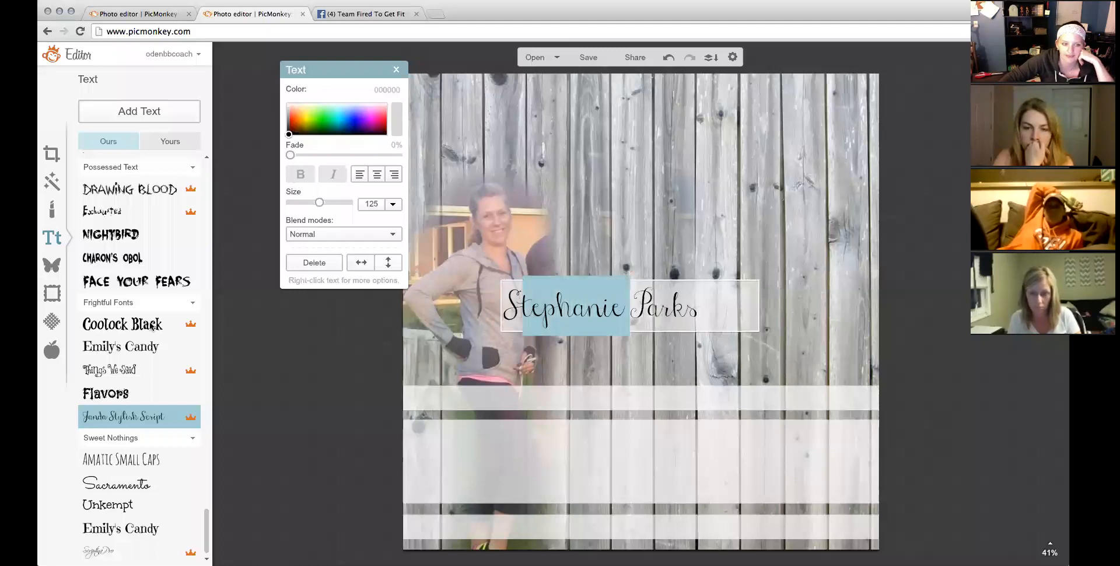
{"action": "left_click_drag", "start_coordinate": [204, 516], "coordinate": [220, 153]}
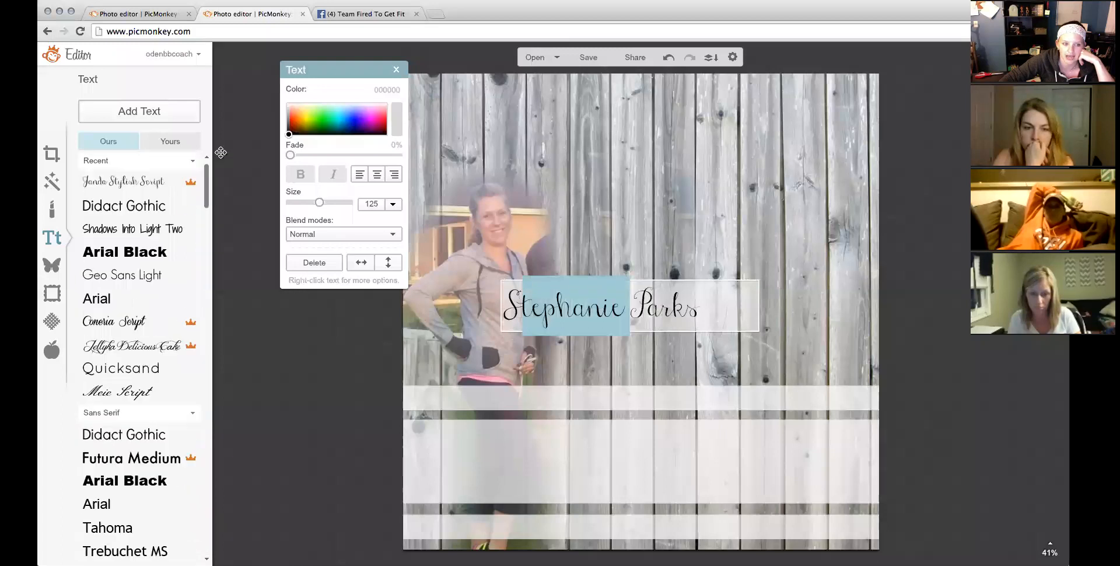
{"action": "left_click", "coordinate": [151, 205]}
{"action": "left_click_drag", "start_coordinate": [706, 315], "coordinate": [663, 310]}
{"action": "left_click", "coordinate": [153, 205]}
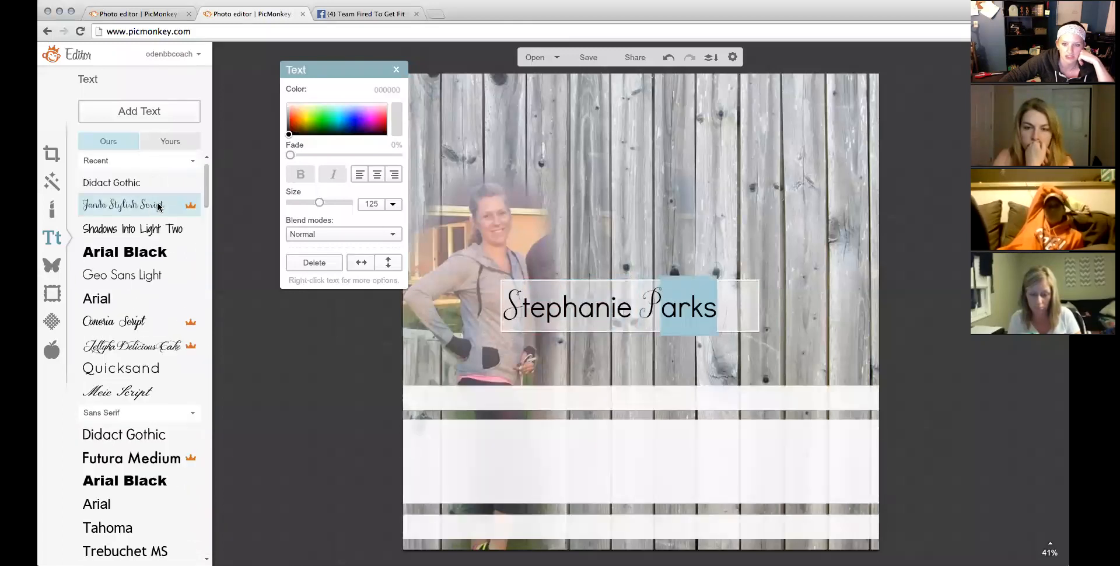
Enlarge the name onto the white band and bring up the teal Our Newest Diamond design.
{"action": "left_click", "coordinate": [597, 332]}
{"action": "left_click_drag", "start_coordinate": [603, 333], "coordinate": [640, 471]}
{"action": "left_click", "coordinate": [177, 20]}
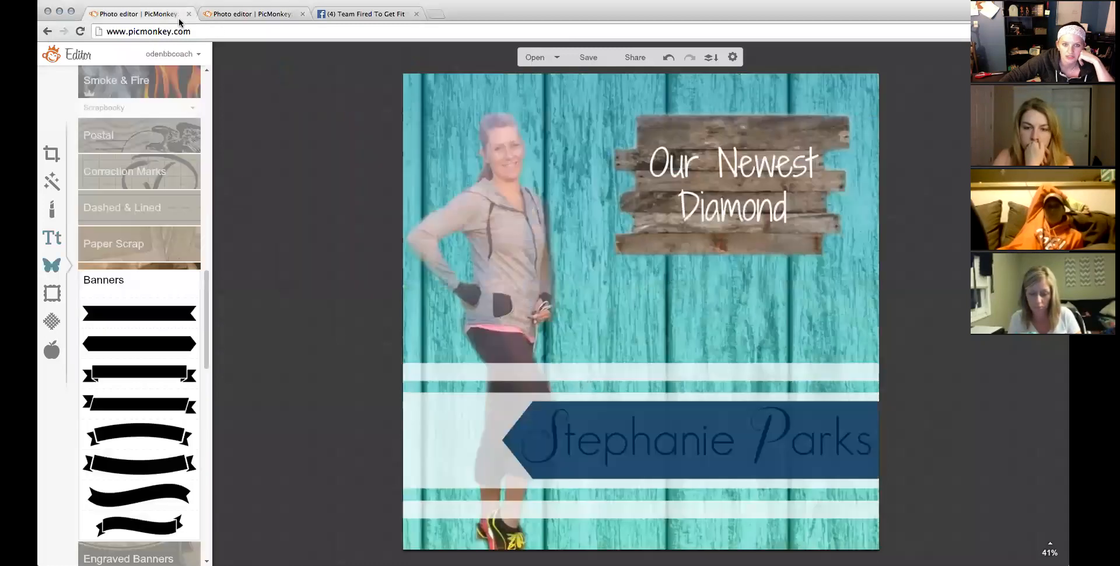
Add the wood plank image as an overlay on the grey wood design, enlarged at upper right.
{"action": "left_click", "coordinate": [268, 14]}
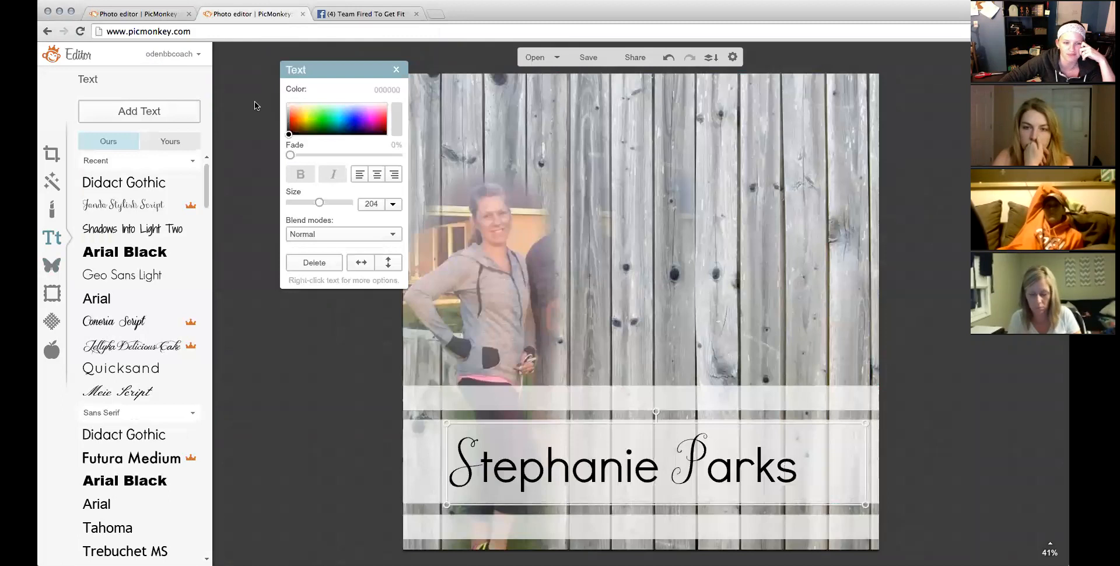
{"action": "left_click", "coordinate": [52, 265]}
{"action": "left_click", "coordinate": [148, 120]}
{"action": "left_click", "coordinate": [611, 73]}
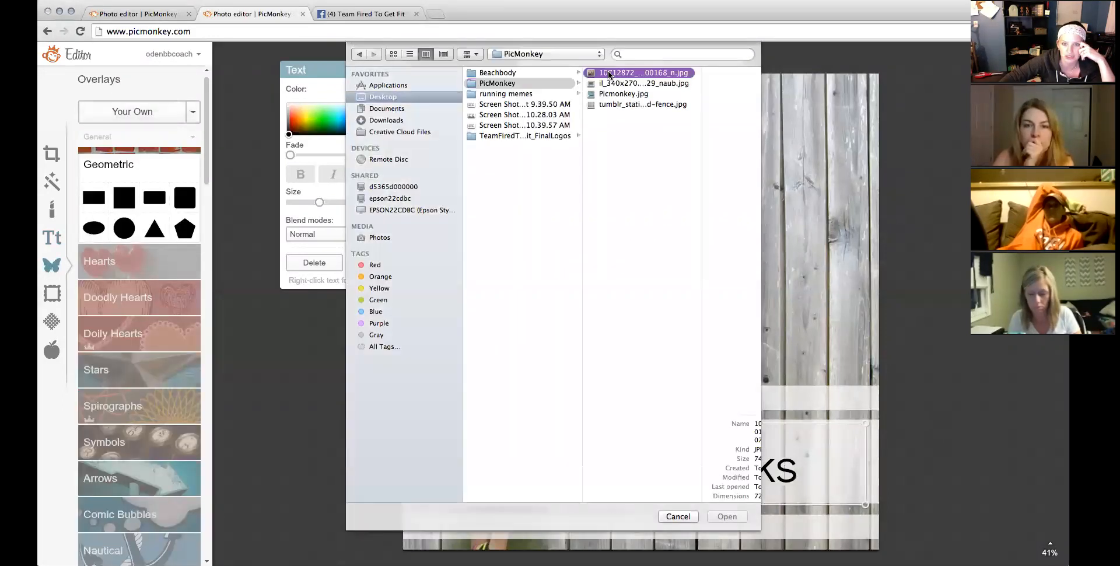
{"action": "left_click", "coordinate": [587, 85]}
{"action": "key", "text": "Return"}
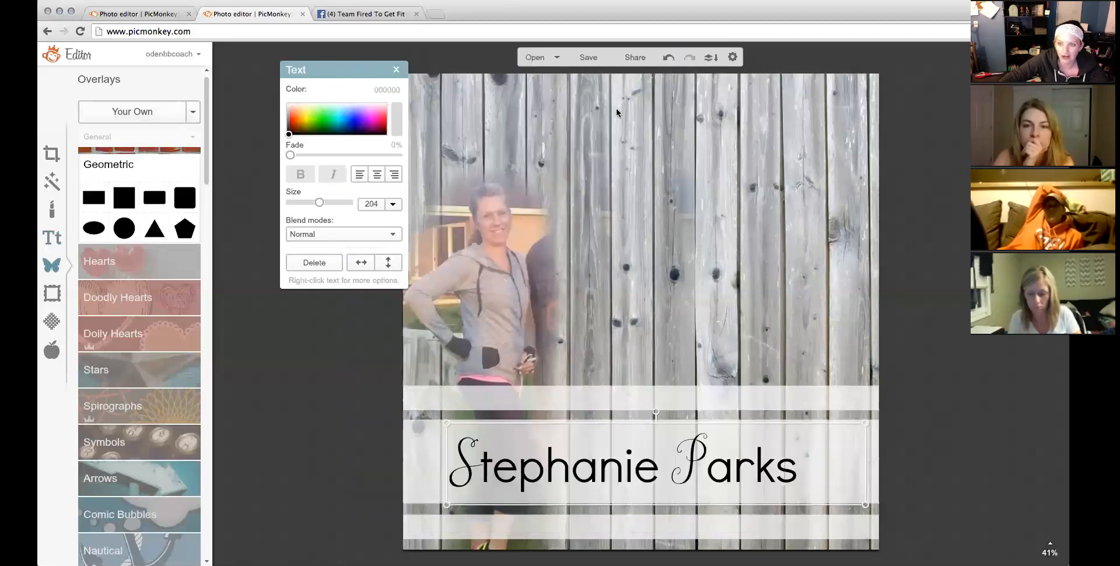
{"action": "left_click_drag", "start_coordinate": [632, 337], "coordinate": [637, 470]}
{"action": "mouse_move", "coordinate": [653, 400]}
{"action": "left_mouse_down"}
{"action": "mouse_move", "coordinate": [775, 222]}
{"action": "mouse_move", "coordinate": [756, 214]}
{"action": "left_mouse_up"}
Erase the planks' white background along the lower left, right side and top.
{"action": "left_click", "coordinate": [376, 94]}
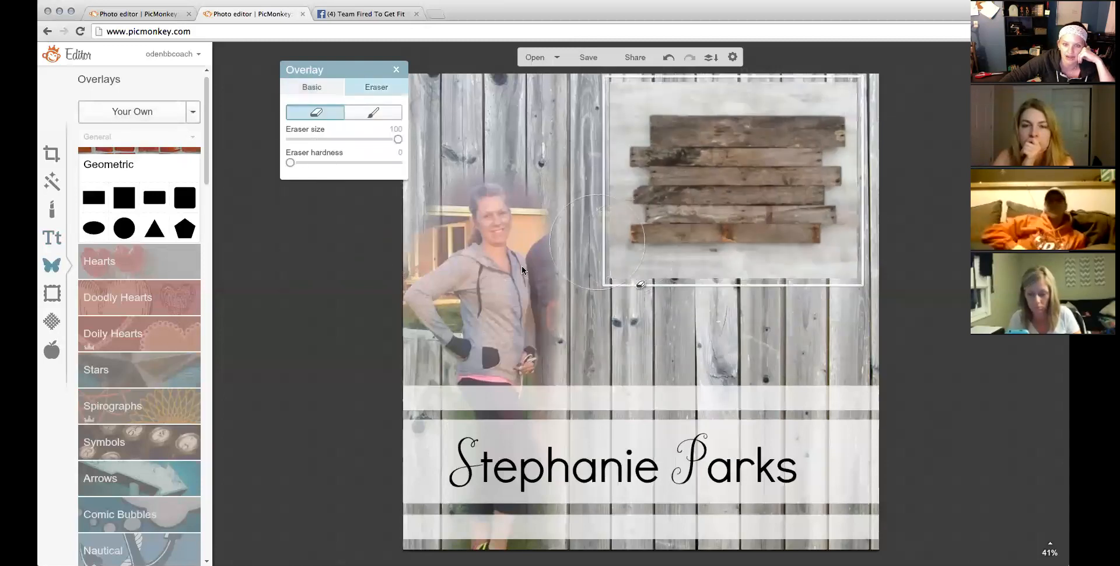
{"action": "left_click_drag", "start_coordinate": [398, 142], "coordinate": [375, 139]}
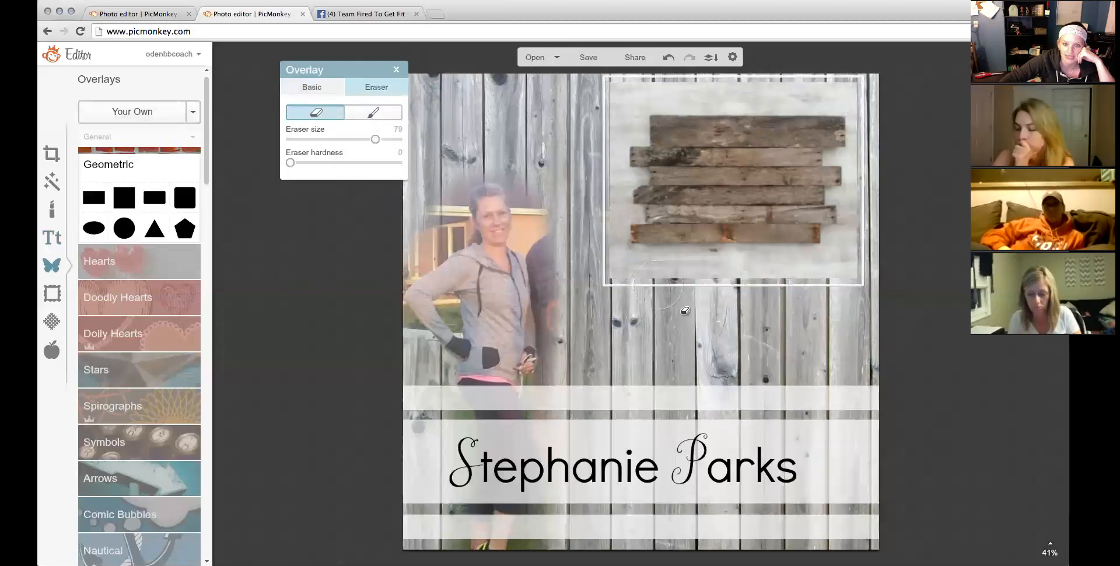
{"action": "mouse_move", "coordinate": [642, 256]}
{"action": "left_mouse_down"}
{"action": "mouse_move", "coordinate": [666, 271]}
{"action": "mouse_move", "coordinate": [826, 274]}
{"action": "left_mouse_up"}
{"action": "left_click_drag", "start_coordinate": [895, 241], "coordinate": [903, 151]}
{"action": "mouse_move", "coordinate": [896, 115]}
{"action": "left_mouse_down"}
{"action": "mouse_move", "coordinate": [676, 115]}
{"action": "mouse_move", "coordinate": [647, 166]}
{"action": "mouse_move", "coordinate": [639, 269]}
{"action": "left_mouse_up"}
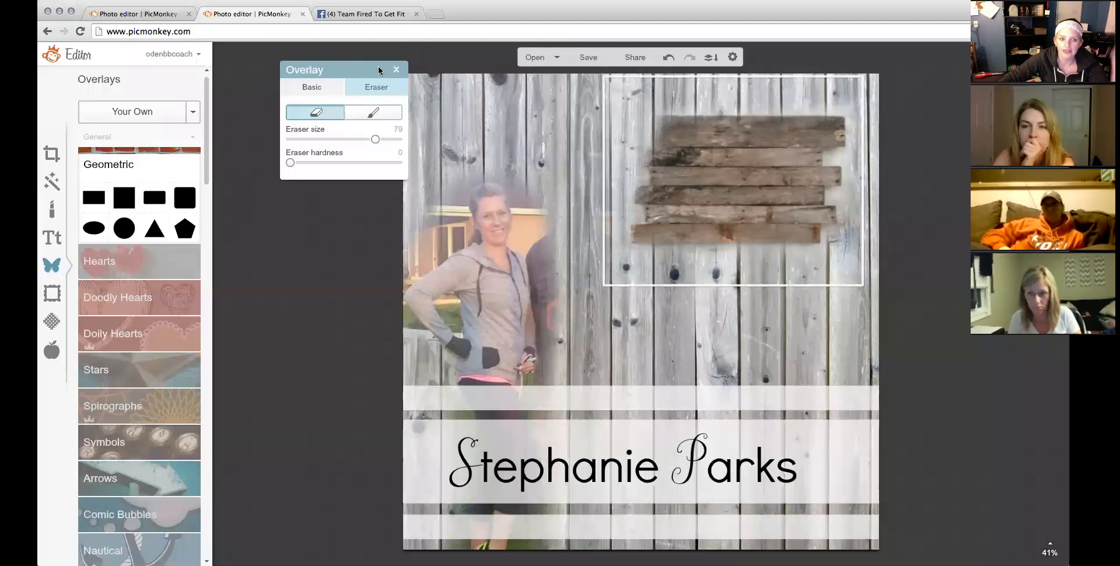
{"action": "left_click", "coordinate": [395, 70]}
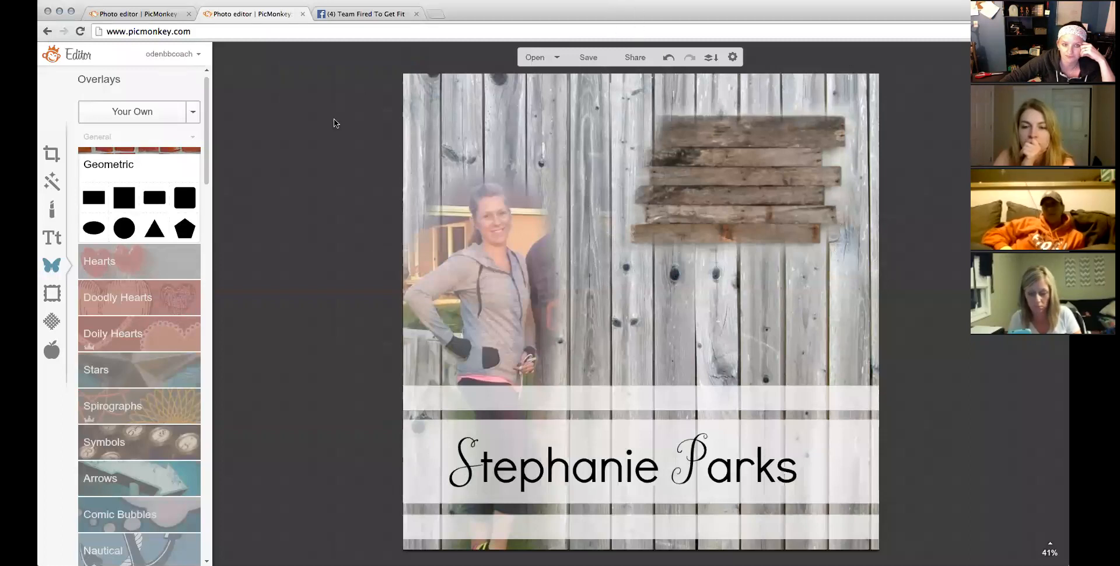
Leave the unsaved editor and open the couple's photo from the computer for editing.
{"action": "left_click", "coordinate": [119, 16]}
{"action": "left_click", "coordinate": [218, 13]}
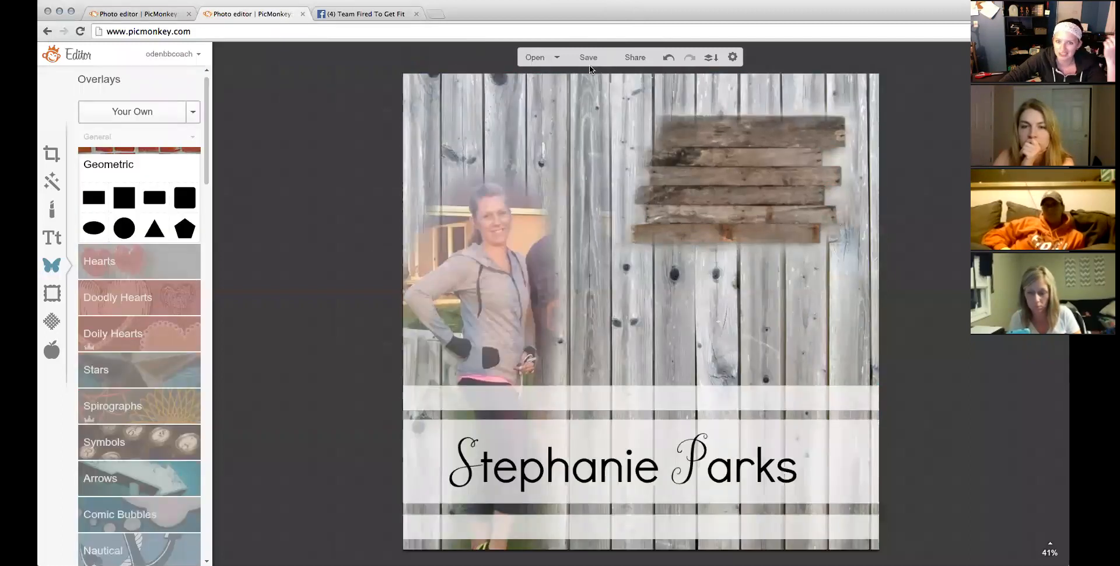
{"action": "left_click", "coordinate": [400, 34]}
{"action": "type", "text": "p"}
{"action": "key", "text": "Return"}
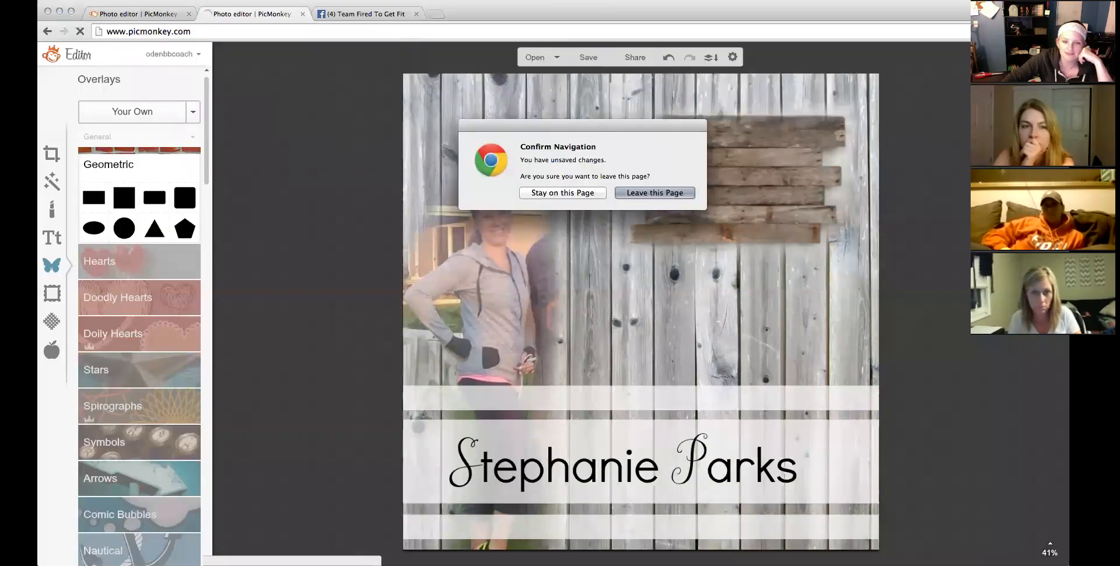
{"action": "left_click", "coordinate": [642, 192]}
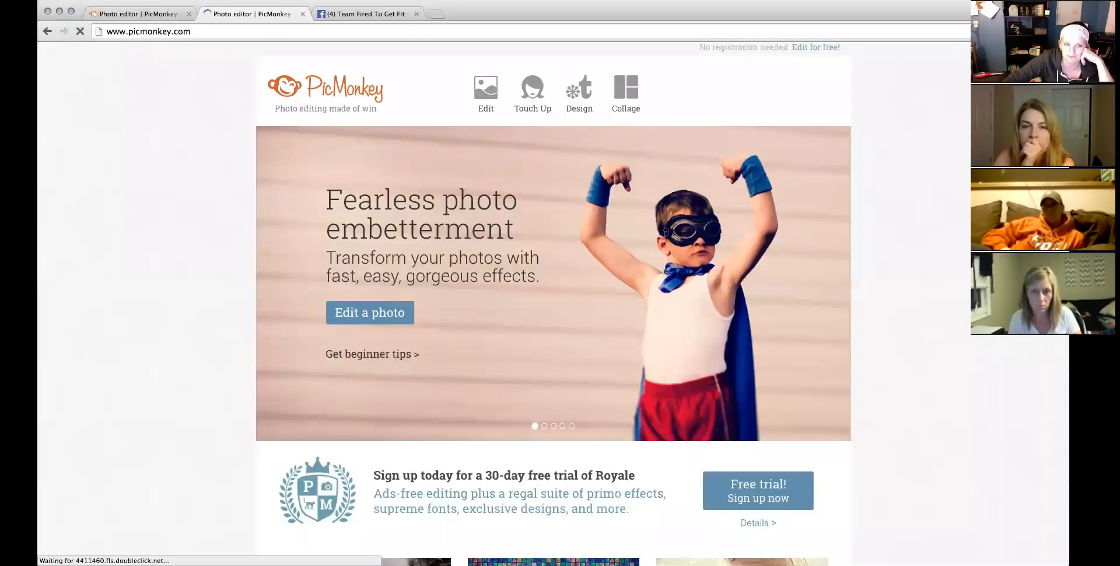
{"action": "left_click", "coordinate": [488, 68]}
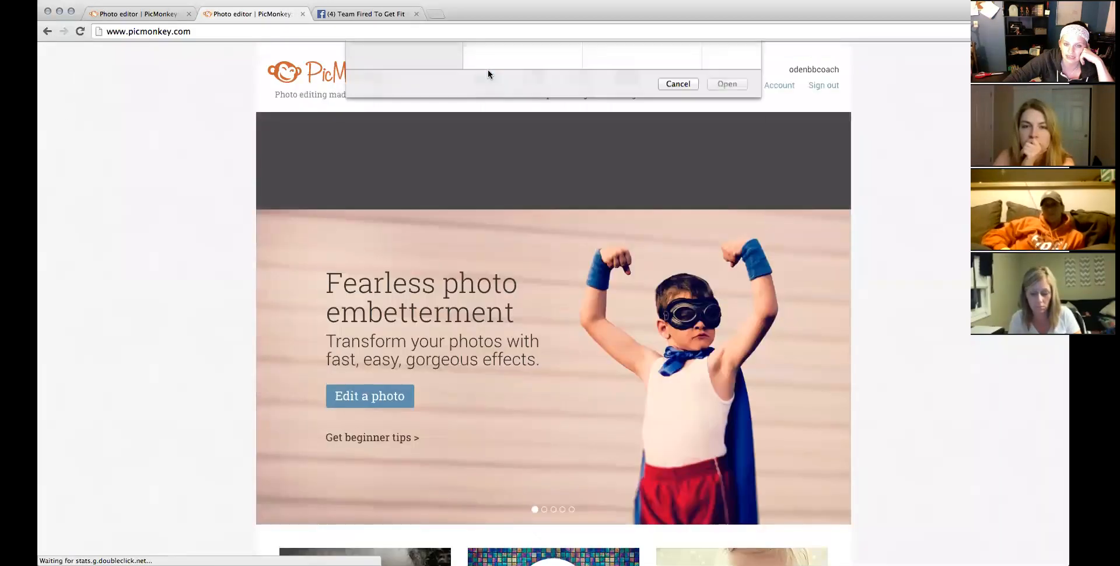
{"action": "double_click", "coordinate": [612, 74]}
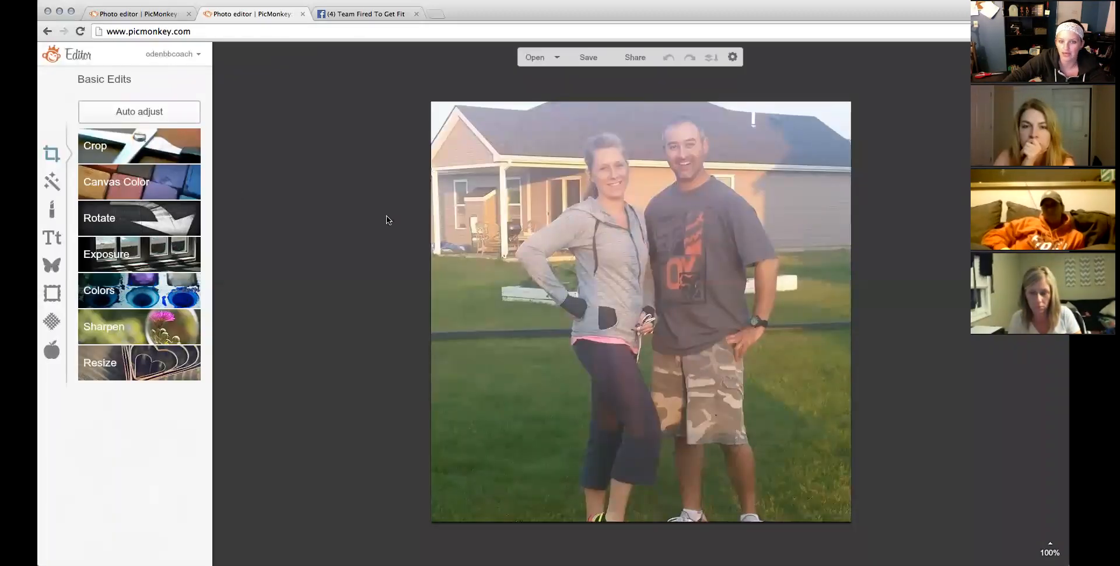
Crop the photo to a square positioned over the couple.
{"action": "left_click", "coordinate": [104, 151]}
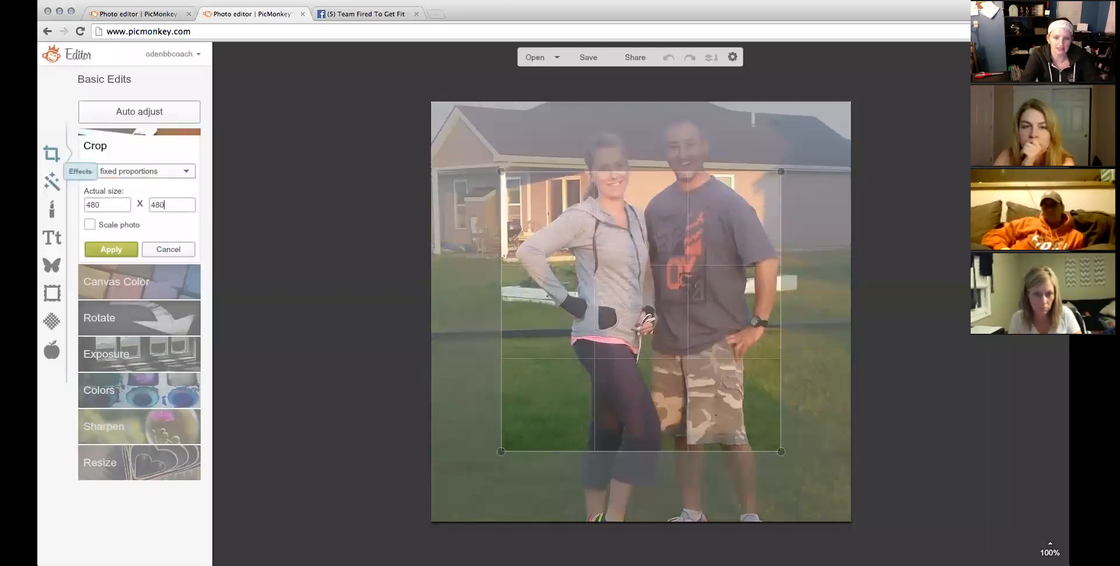
{"action": "left_click_drag", "start_coordinate": [568, 307], "coordinate": [570, 244]}
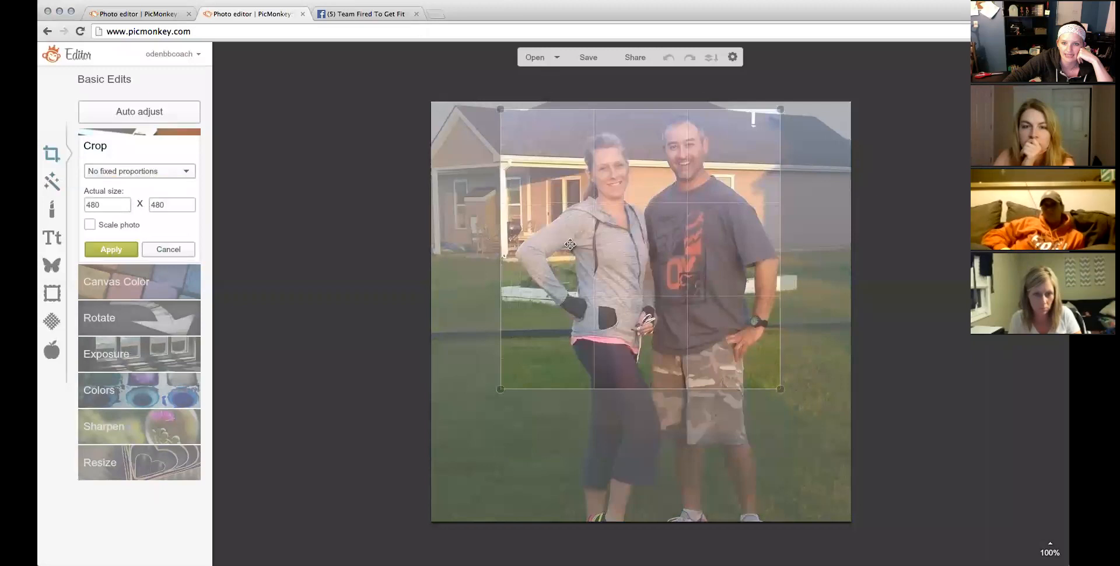
{"action": "left_click", "coordinate": [108, 250]}
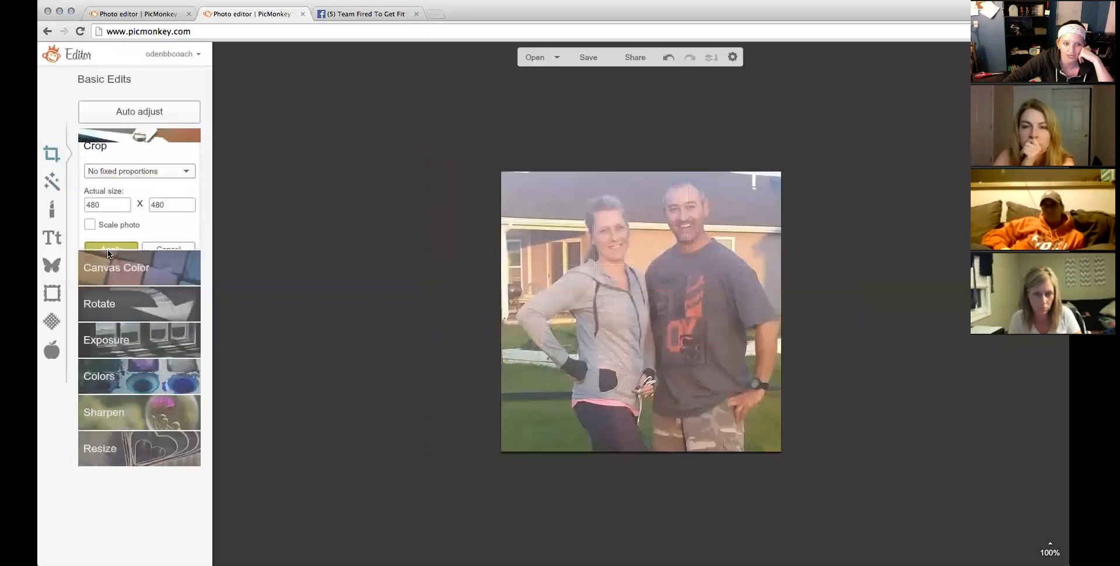
After trying shape cutouts, apply transparent Rounded Corners at radius 240 to make a circle.
{"action": "left_click", "coordinate": [53, 293]}
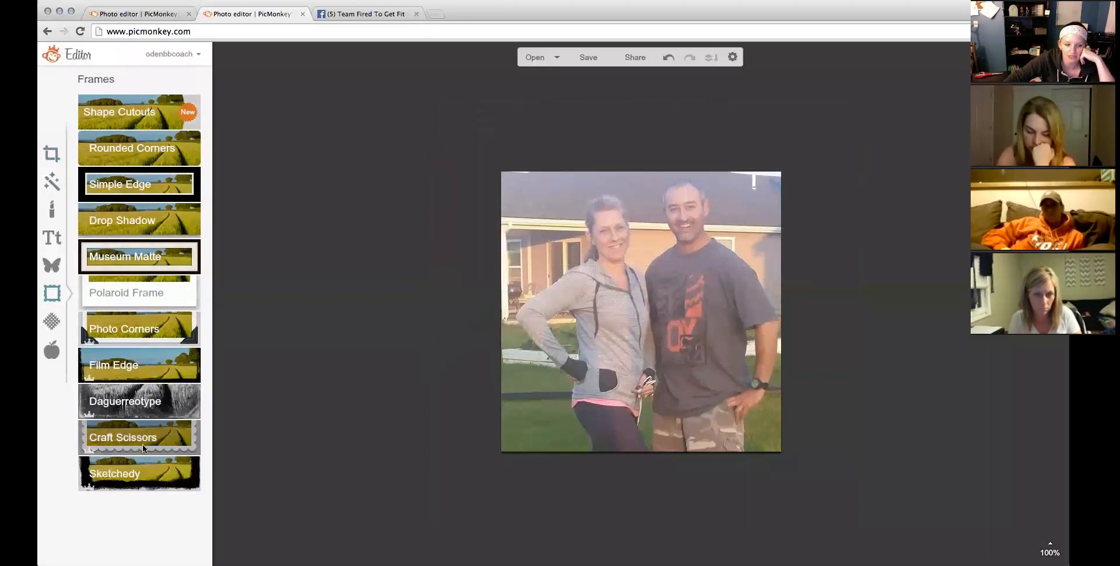
{"action": "left_click", "coordinate": [147, 132]}
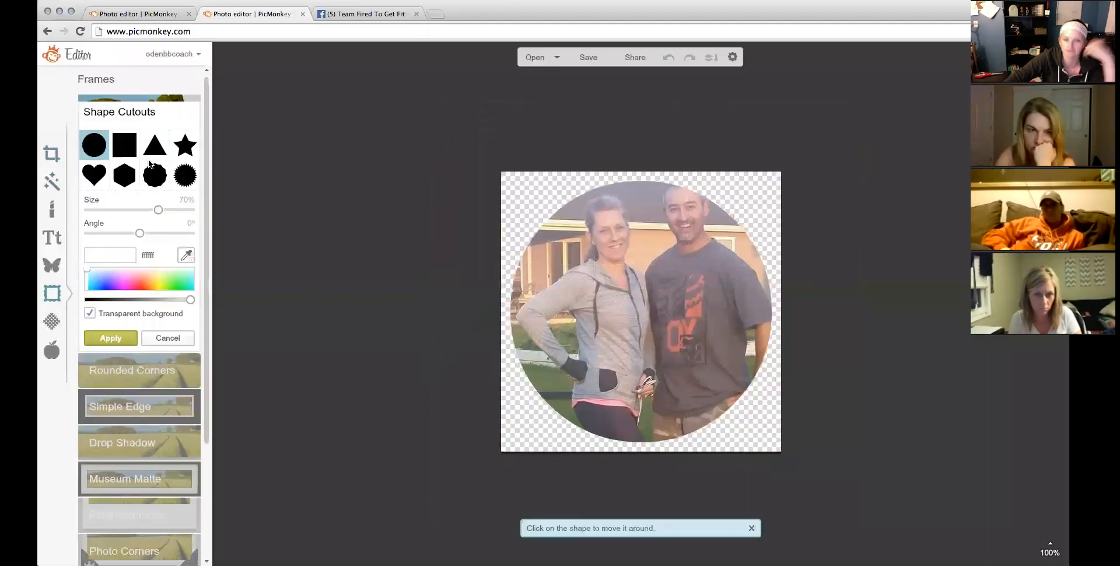
{"action": "left_click", "coordinate": [125, 175]}
{"action": "left_click", "coordinate": [152, 148]}
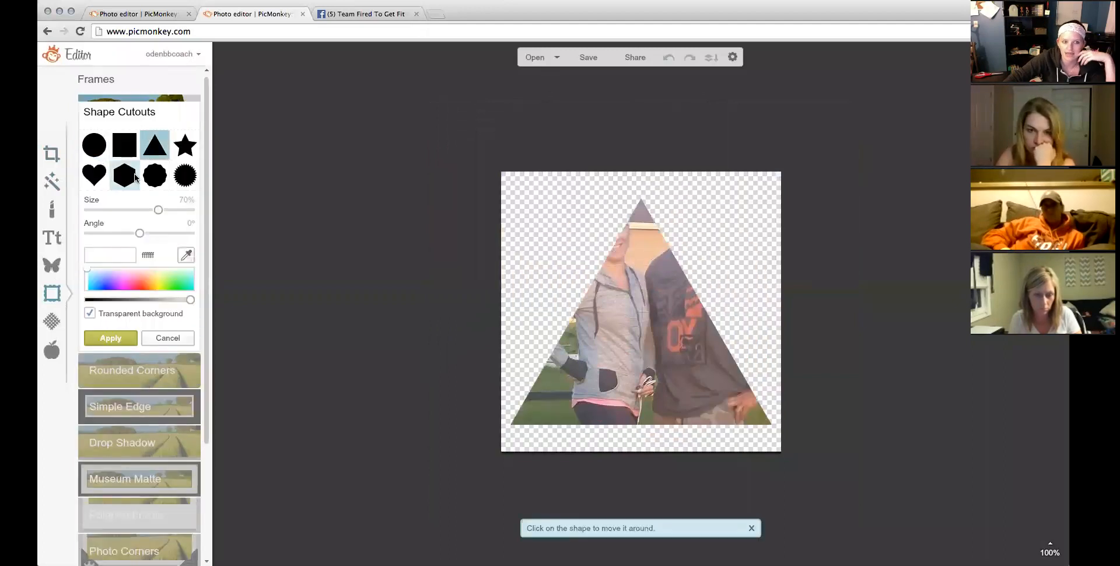
{"action": "left_click", "coordinate": [188, 143]}
{"action": "left_click", "coordinate": [185, 180]}
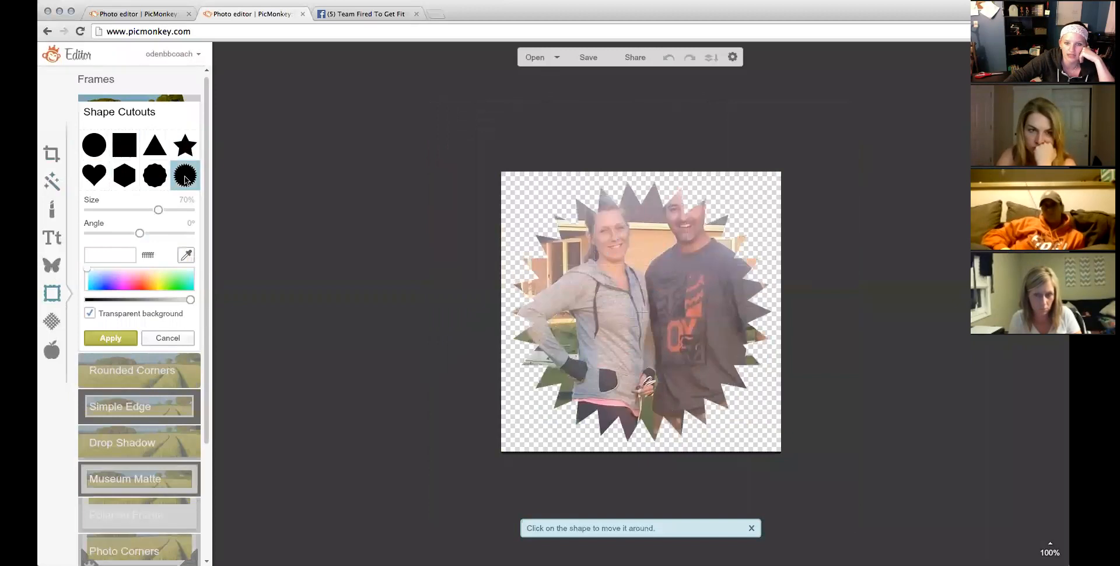
{"action": "left_click", "coordinate": [152, 338]}
{"action": "left_click", "coordinate": [146, 149]}
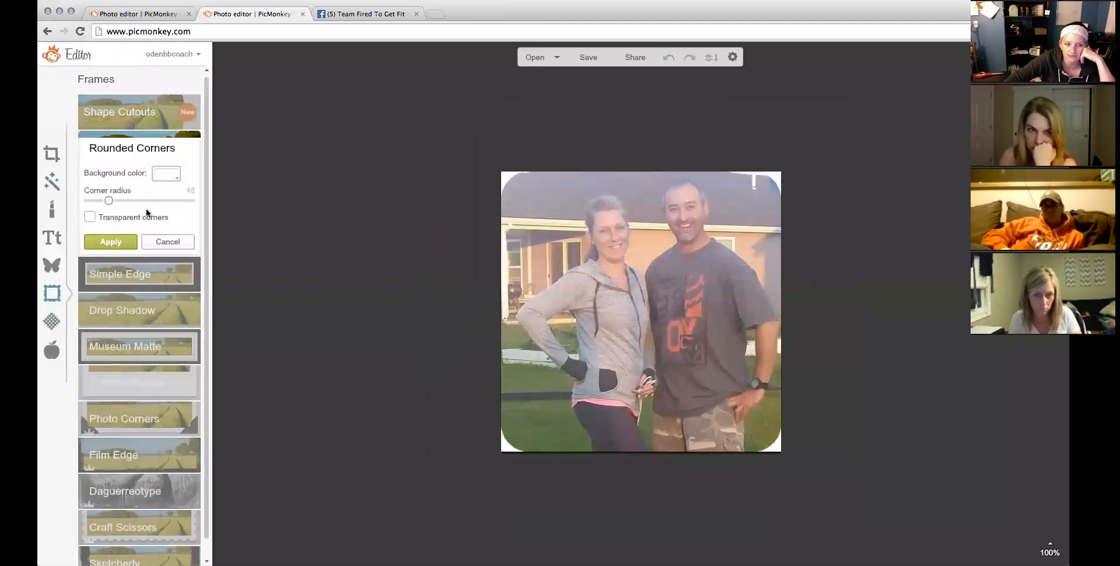
{"action": "left_click_drag", "start_coordinate": [106, 197], "coordinate": [195, 199]}
{"action": "left_click", "coordinate": [90, 216]}
{"action": "left_click", "coordinate": [109, 240]}
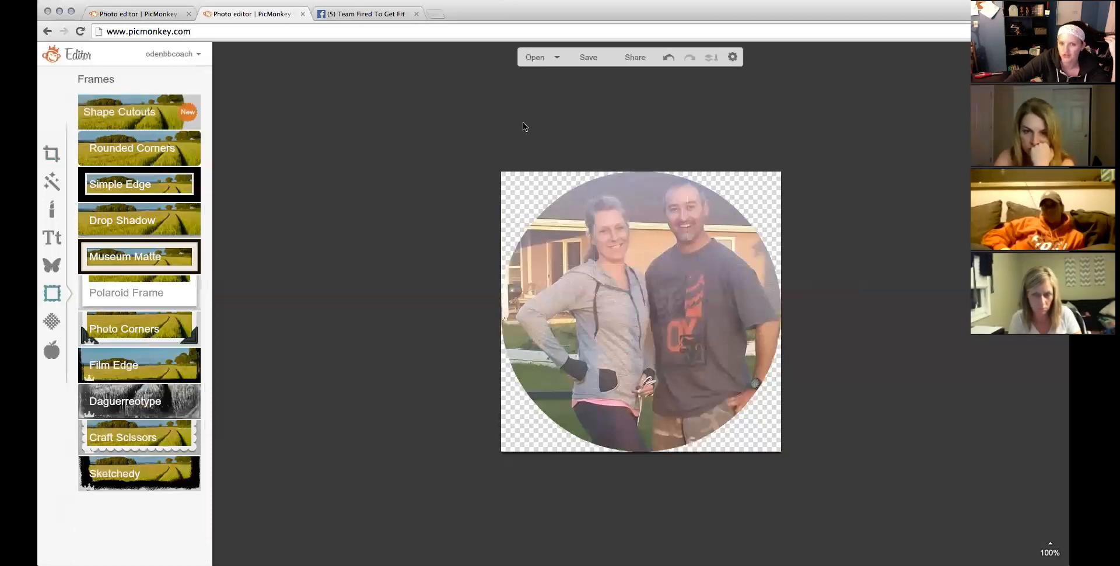
Save the circular couple photo to the computer.
{"action": "left_click", "coordinate": [586, 59]}
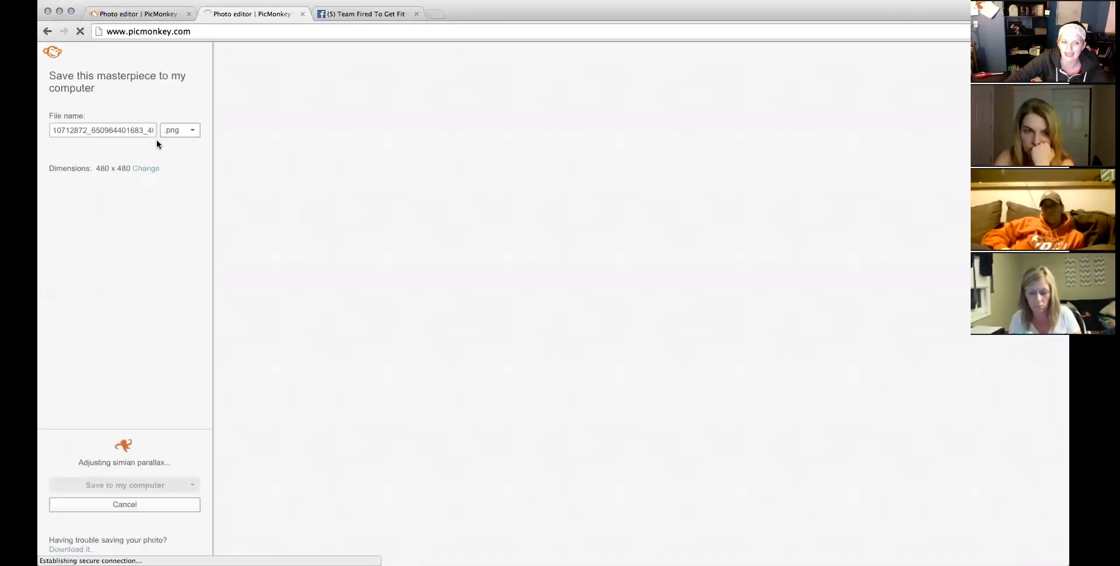
{"action": "left_click", "coordinate": [145, 488]}
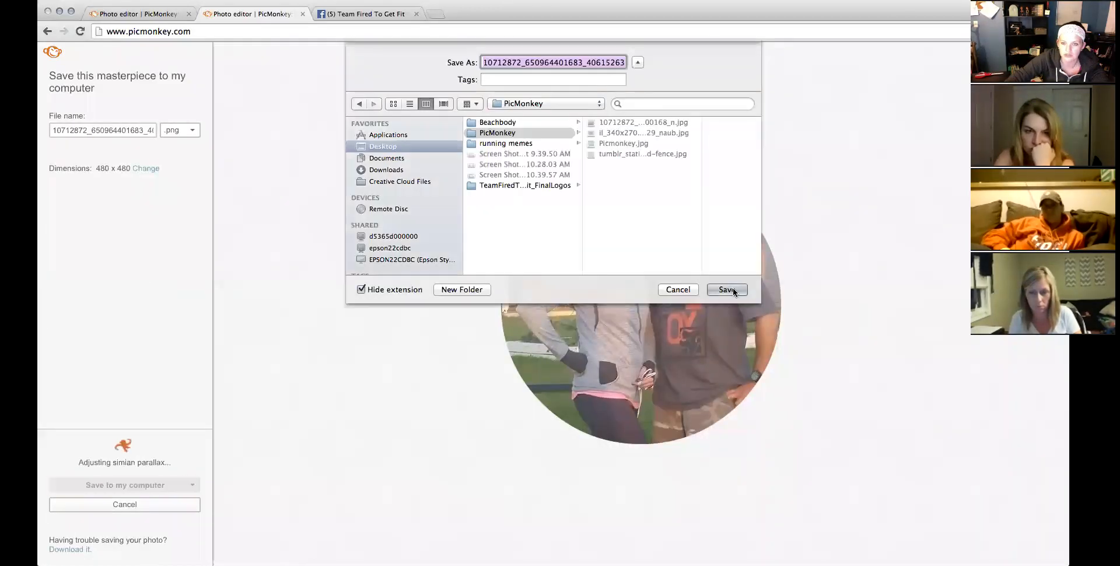
{"action": "left_click", "coordinate": [727, 289]}
Add the saved circular photo to the teal design as an overlay, enlarged beside the sign.
{"action": "left_click", "coordinate": [149, 15]}
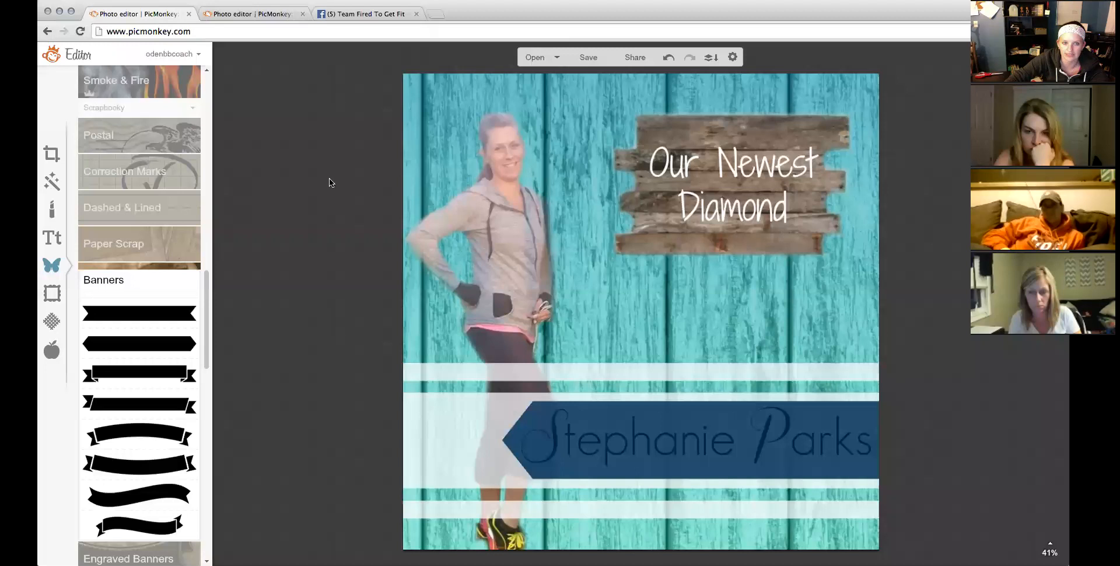
{"action": "left_click", "coordinate": [207, 83]}
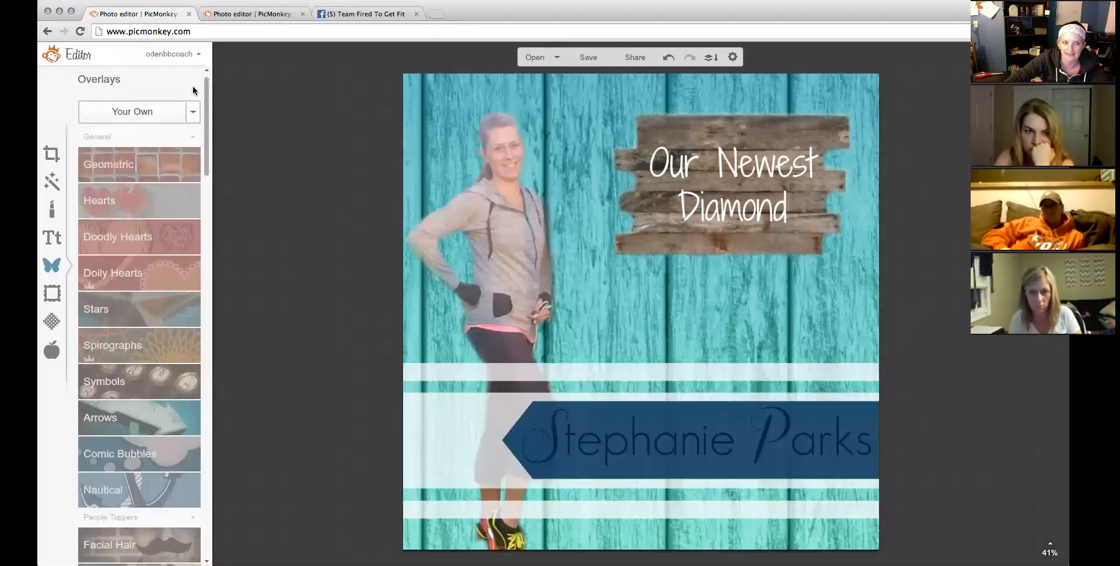
{"action": "left_click", "coordinate": [150, 111]}
{"action": "left_click", "coordinate": [628, 83]}
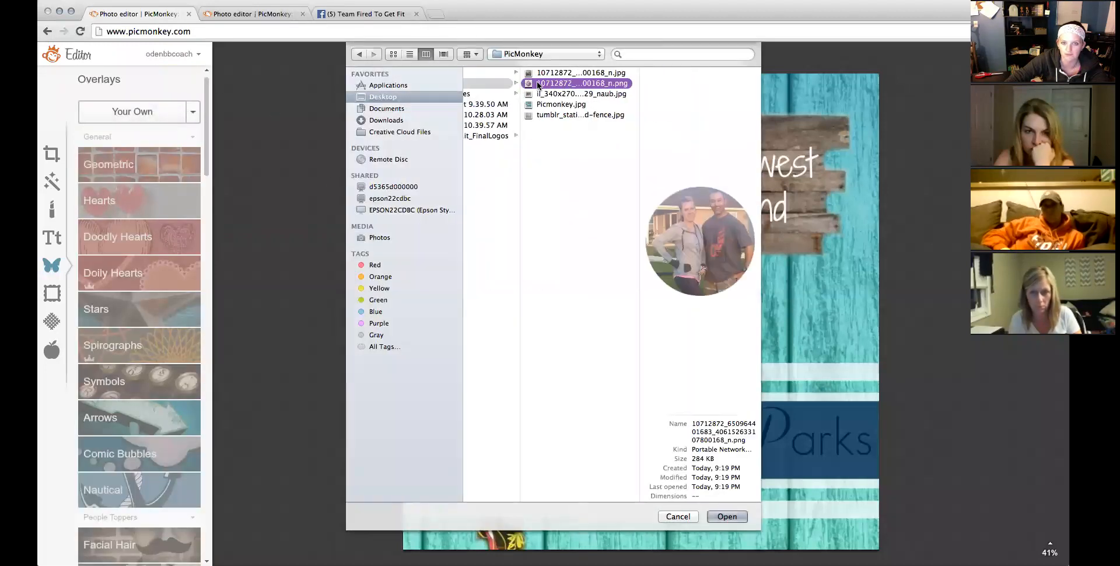
{"action": "double_click", "coordinate": [536, 83]}
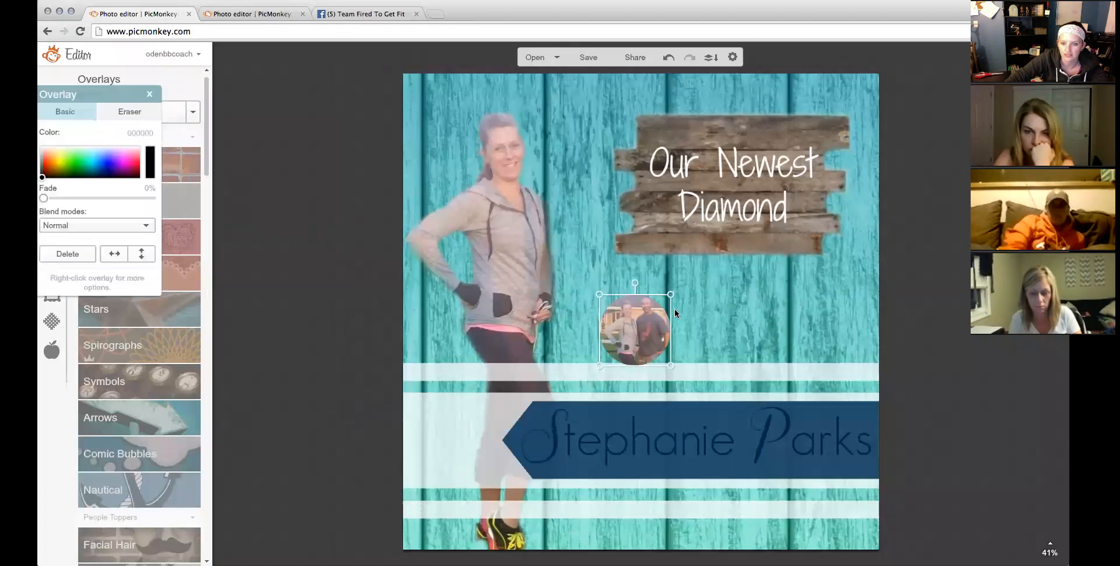
{"action": "left_click_drag", "start_coordinate": [669, 314], "coordinate": [788, 315]}
{"action": "left_click_drag", "start_coordinate": [719, 328], "coordinate": [555, 180]}
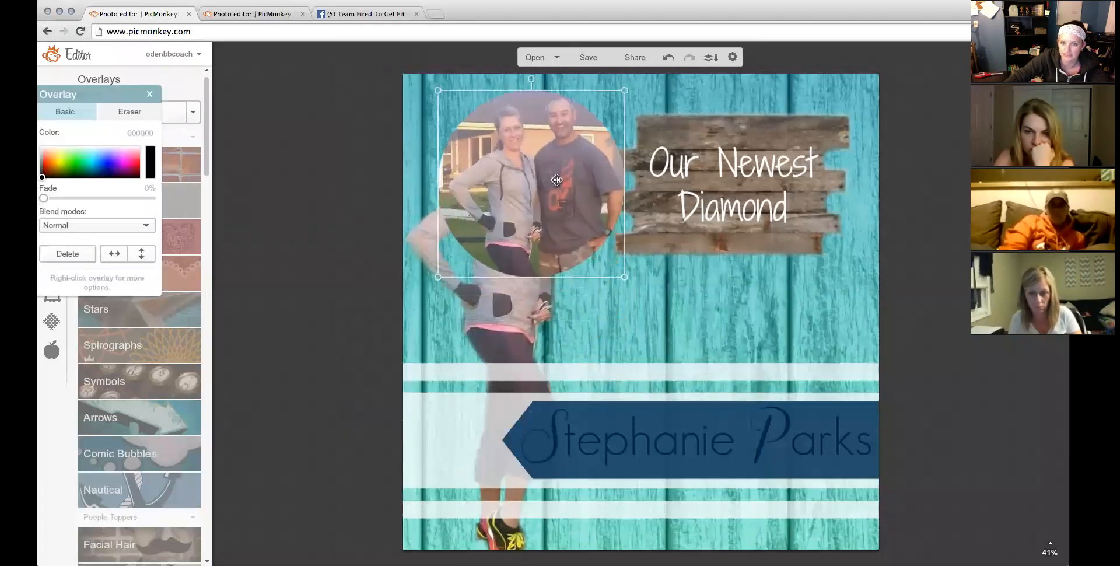
Delete the circular photo overlay and go to the tab holding the circular photo.
{"action": "right_click", "coordinate": [578, 218]}
{"action": "left_click", "coordinate": [583, 218]}
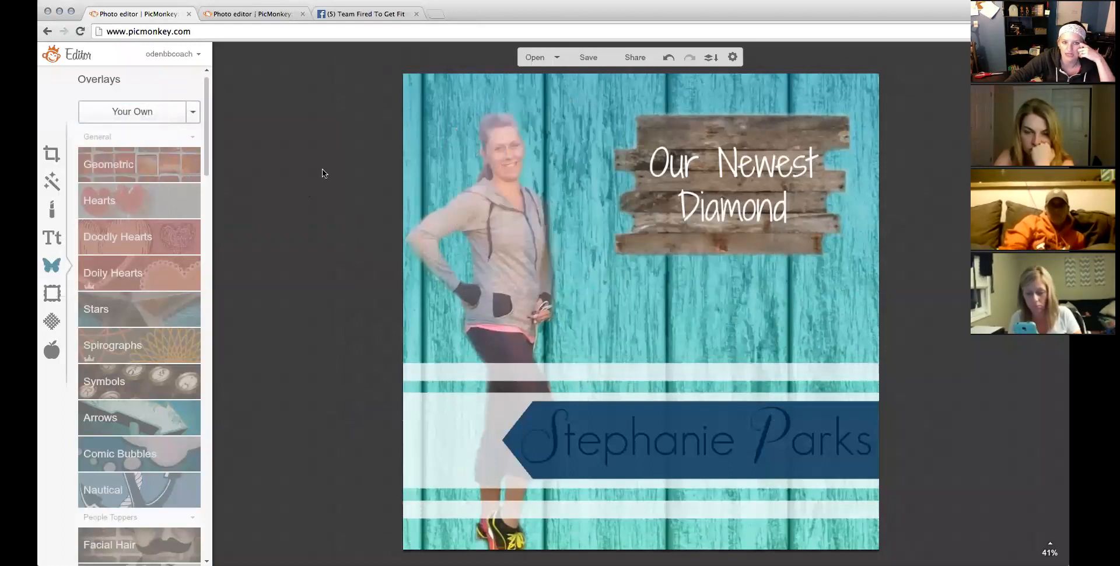
{"action": "left_click", "coordinate": [263, 13]}
{"action": "left_click", "coordinate": [428, 33]}
Load picmonkey.com and start a Collage with the beach photo from the Beachbody folder.
{"action": "key", "text": "Return"}
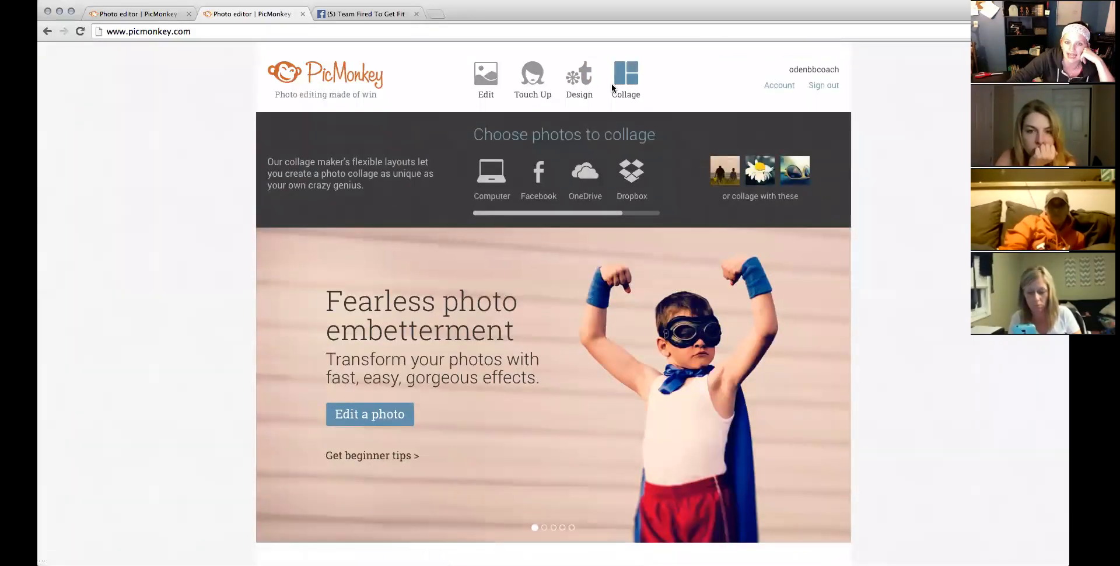
{"action": "mouse_move", "coordinate": [579, 85]}
{"action": "mouse_move", "coordinate": [627, 77]}
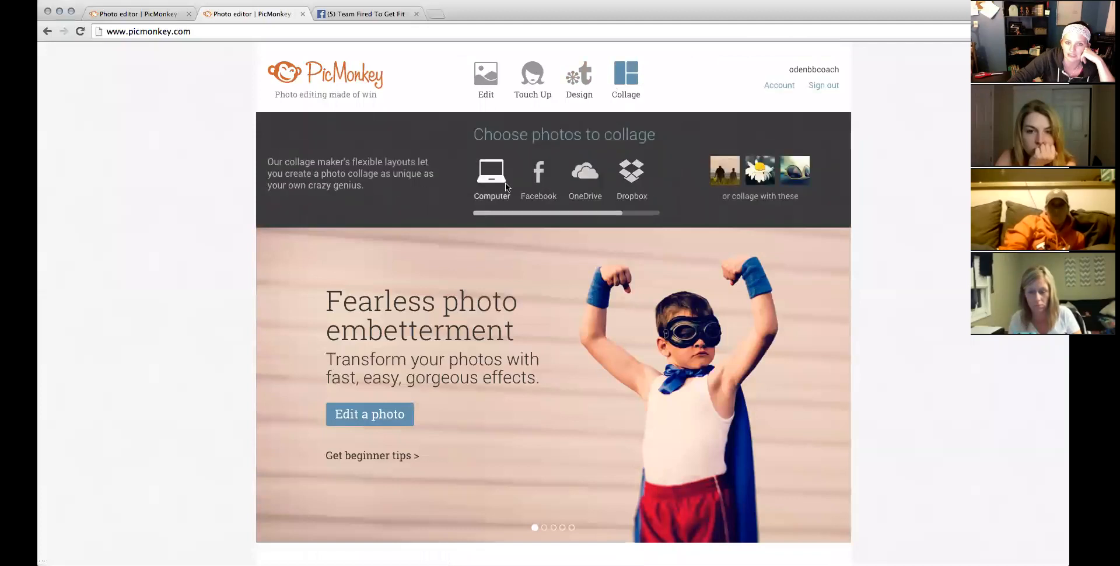
{"action": "left_click", "coordinate": [505, 183]}
{"action": "left_click", "coordinate": [505, 94]}
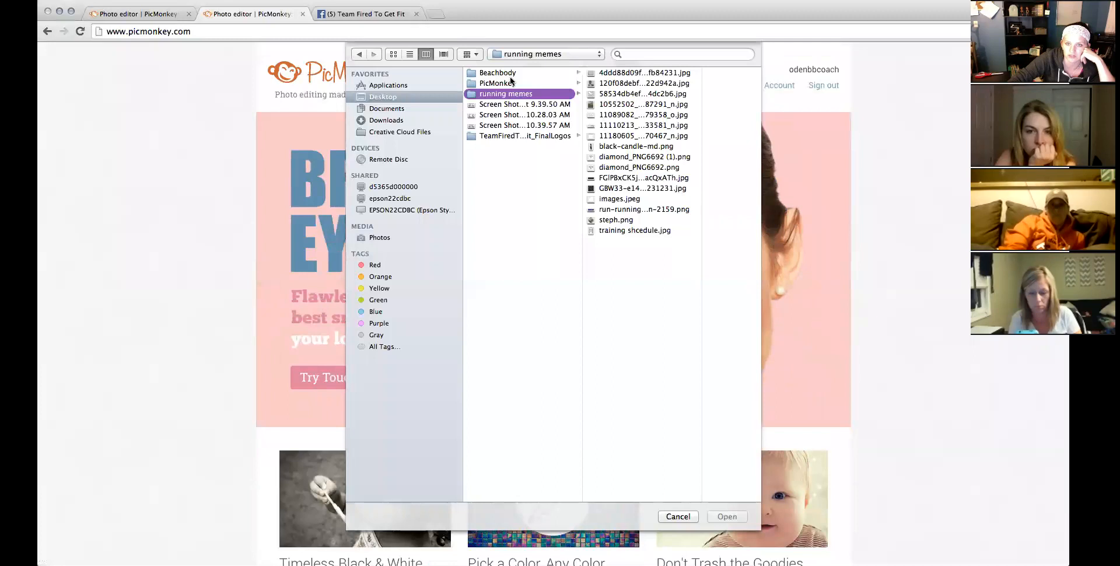
{"action": "left_click", "coordinate": [510, 73]}
{"action": "double_click", "coordinate": [613, 141]}
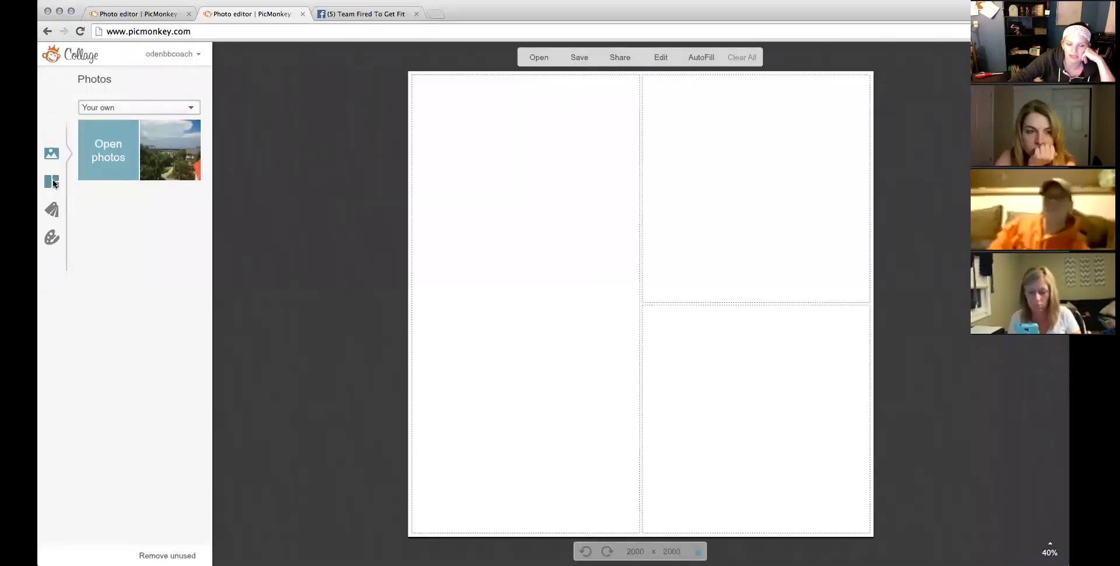
Apply the four-panel 851 × 315 FB Cover layout and drop the beach photo into its left cell.
{"action": "left_click", "coordinate": [52, 182]}
{"action": "left_click", "coordinate": [141, 148]}
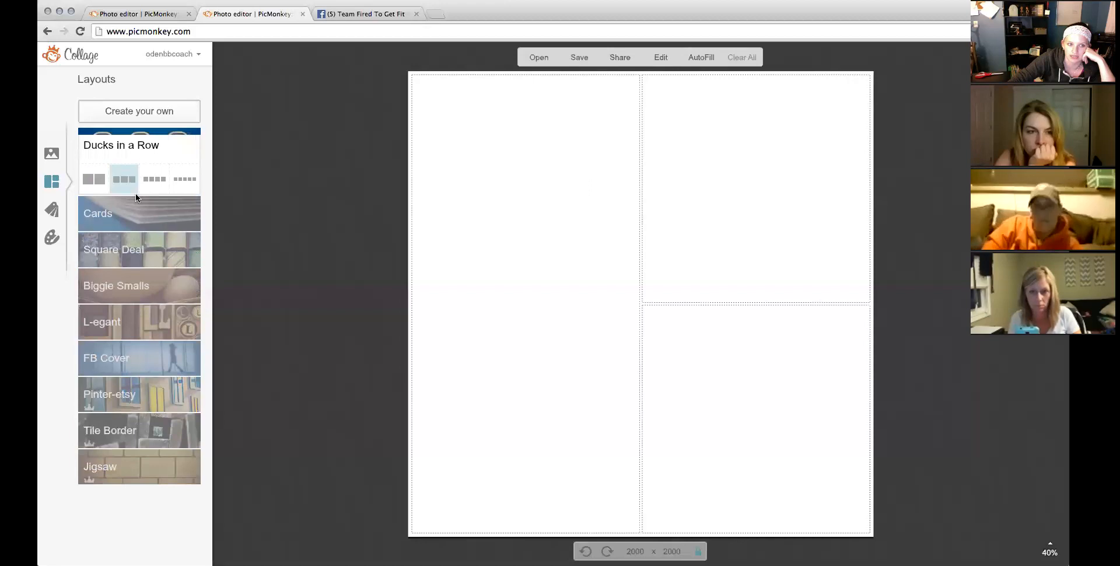
{"action": "left_click", "coordinate": [134, 218]}
{"action": "left_click", "coordinate": [140, 379]}
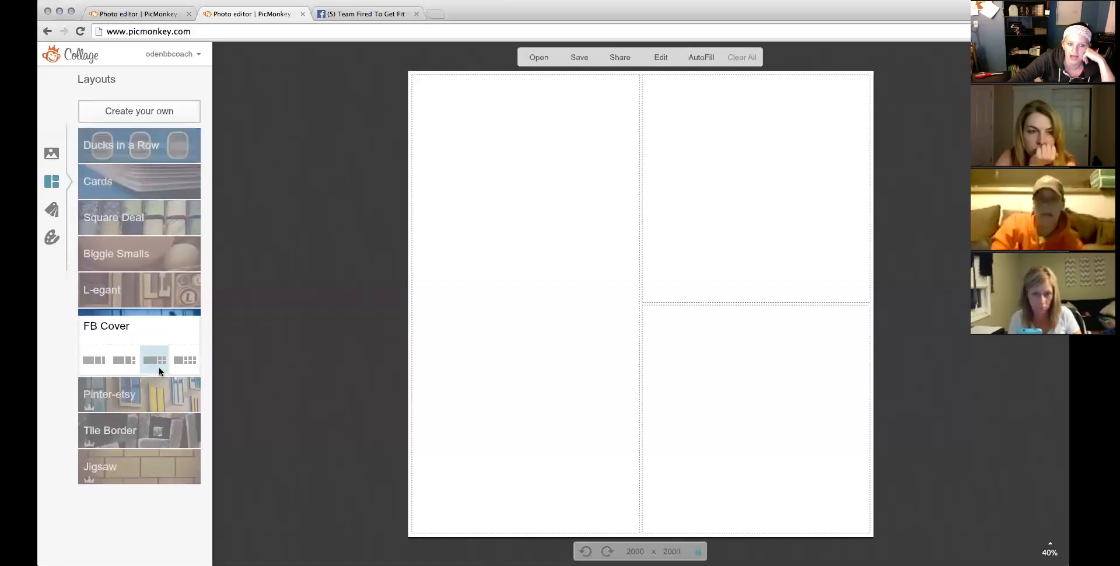
{"action": "left_click", "coordinate": [130, 360]}
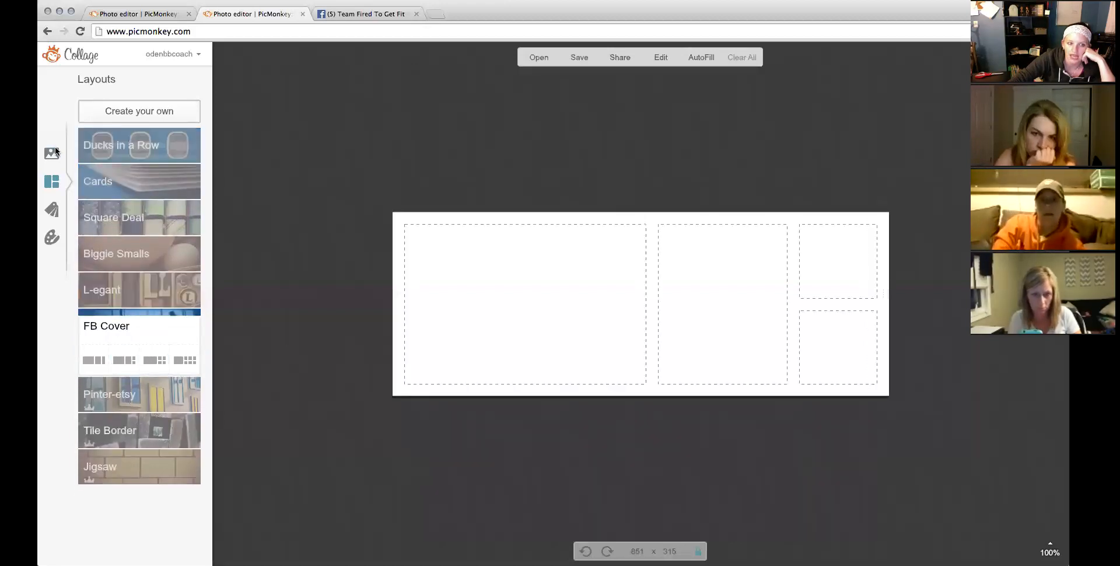
{"action": "left_click_drag", "start_coordinate": [179, 145], "coordinate": [510, 320]}
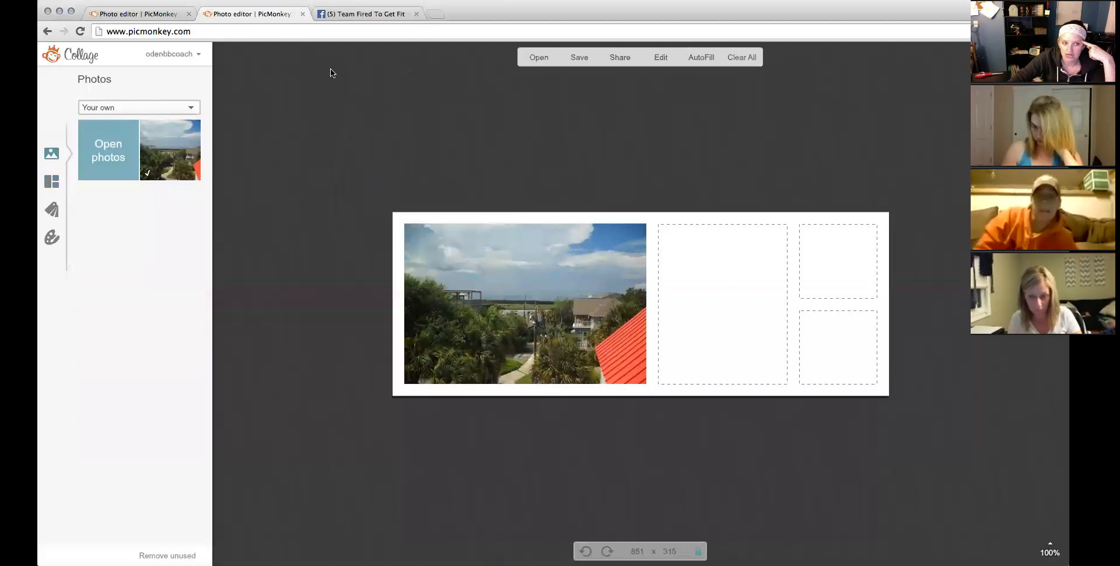
Discard the unsaved collage and open a new blank white square canvas in the Editor.
{"action": "left_click", "coordinate": [307, 31]}
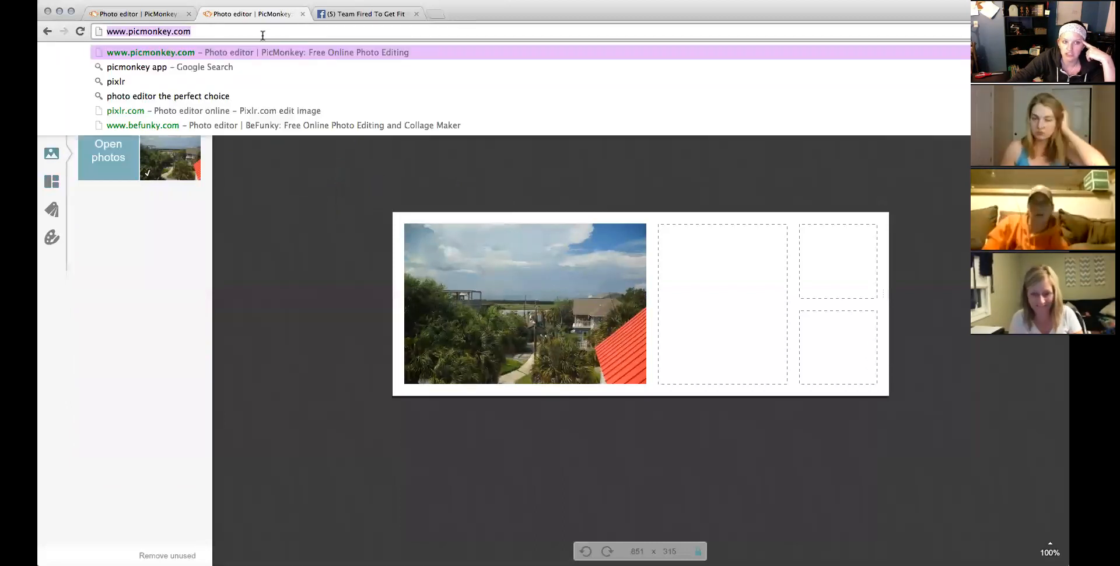
{"action": "key", "text": "Return"}
{"action": "left_click", "coordinate": [633, 190]}
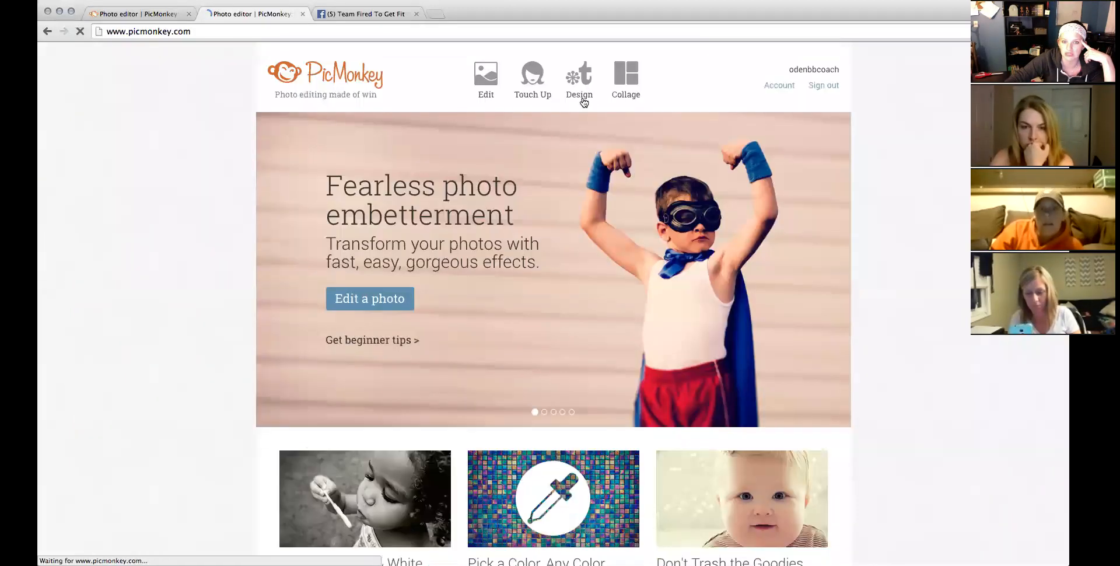
{"action": "mouse_move", "coordinate": [579, 86]}
{"action": "left_click", "coordinate": [490, 184]}
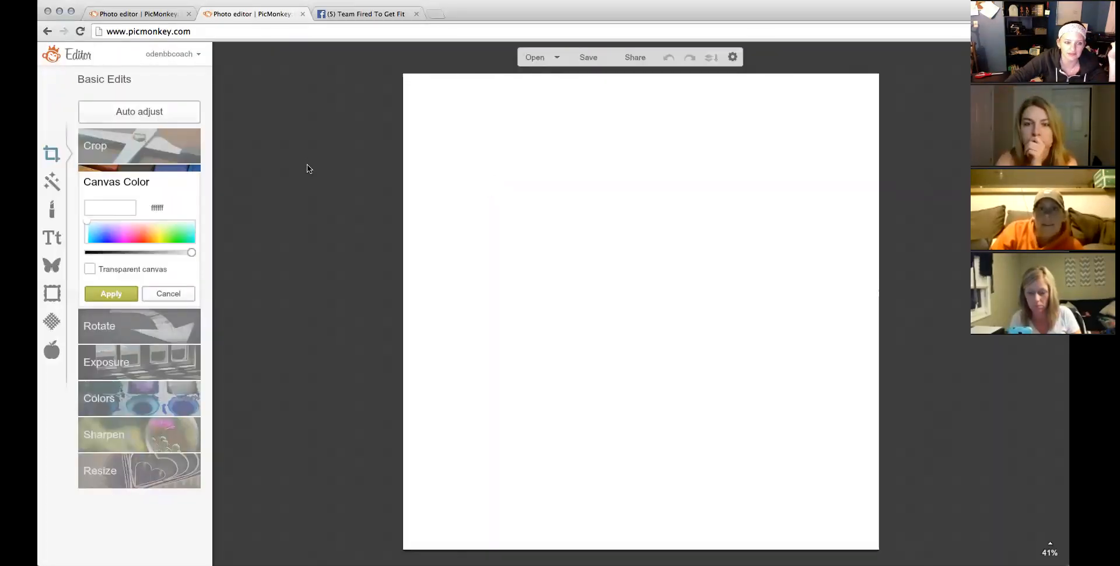
Apply a transparent canvas and overlay the couple-in-front-of-house photo from the PicMonkey folder.
{"action": "left_click", "coordinate": [90, 270]}
{"action": "left_click", "coordinate": [102, 294]}
{"action": "left_click", "coordinate": [59, 244]}
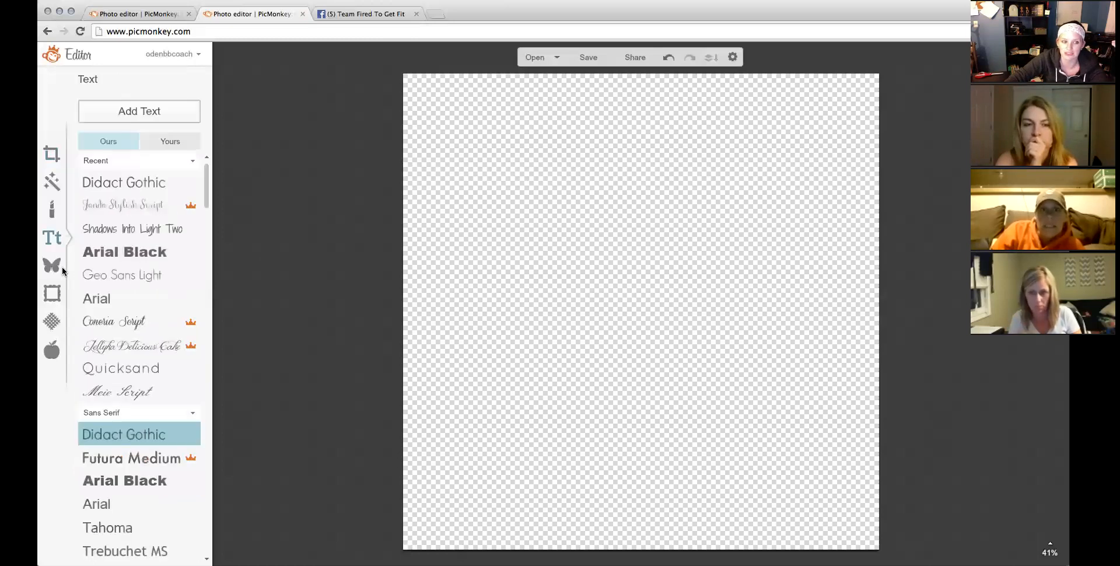
{"action": "left_click", "coordinate": [51, 266]}
{"action": "left_click", "coordinate": [129, 113]}
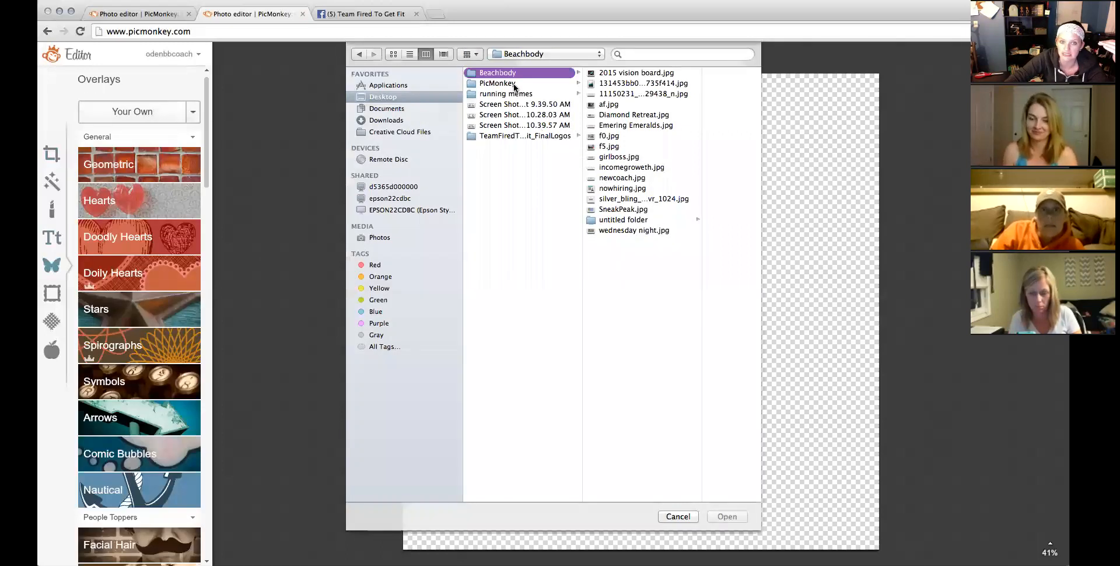
{"action": "left_click", "coordinate": [513, 83]}
{"action": "double_click", "coordinate": [609, 73]}
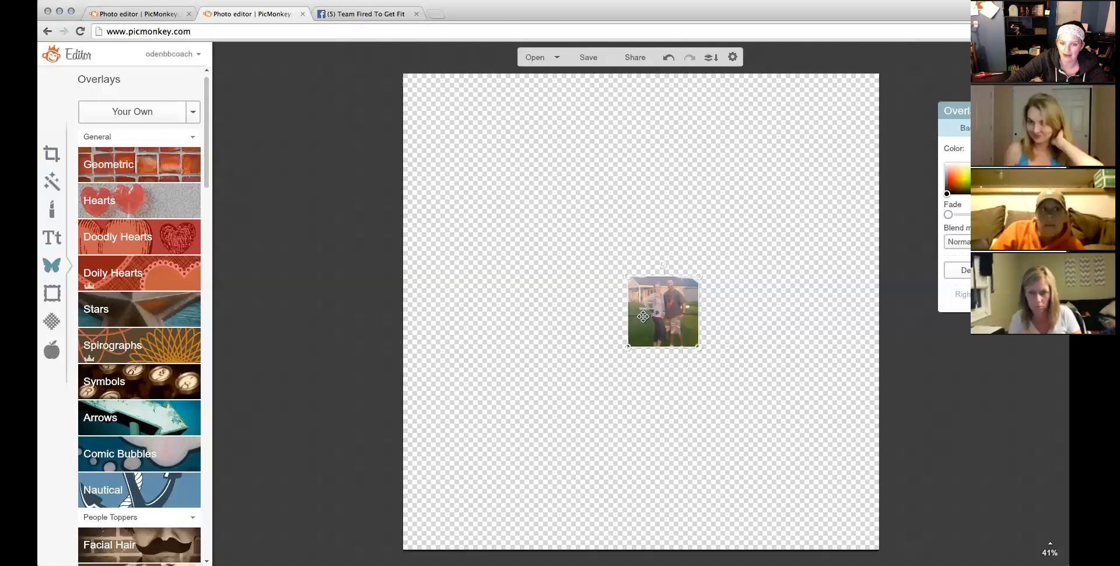
Enlarge the couple photo to about 456 px, erase strips around the two people, then open saving.
{"action": "left_click_drag", "start_coordinate": [619, 318], "coordinate": [432, 311]}
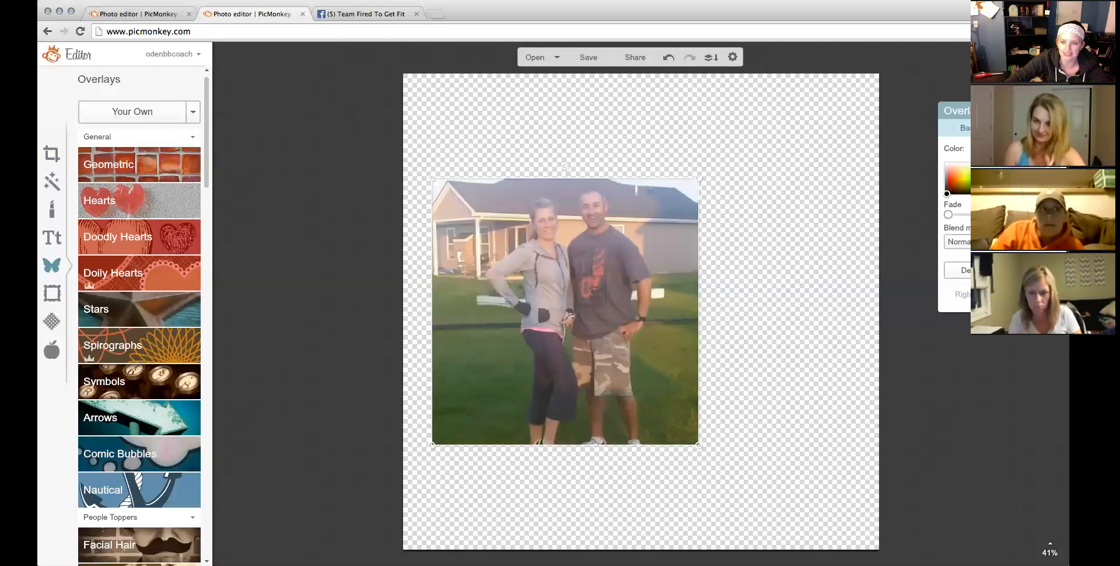
{"action": "left_click_drag", "start_coordinate": [982, 110], "coordinate": [75, 167]}
{"action": "left_click", "coordinate": [119, 187]}
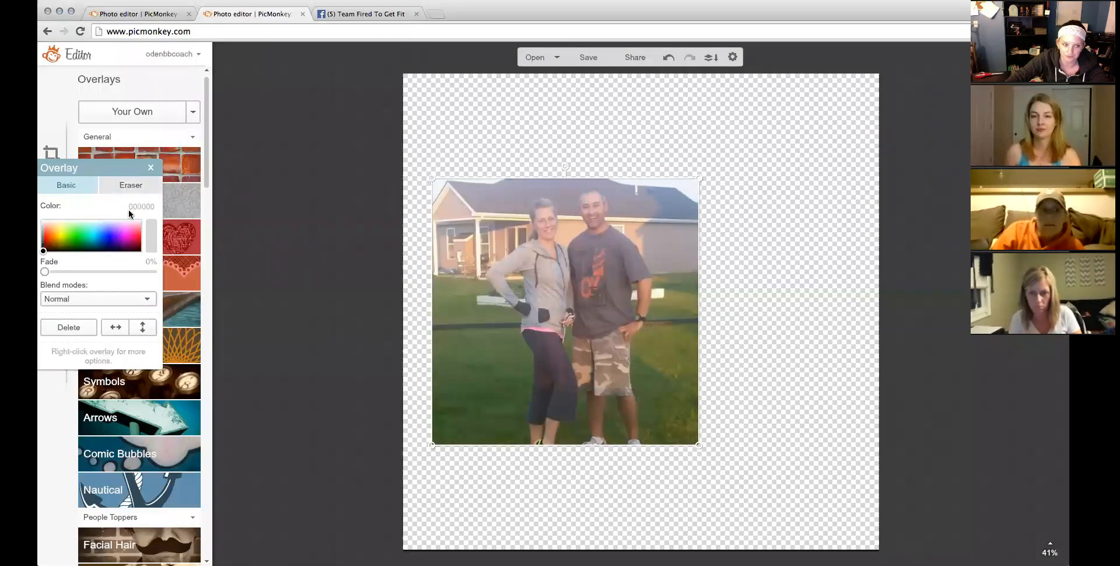
{"action": "left_click_drag", "start_coordinate": [467, 182], "coordinate": [448, 317]}
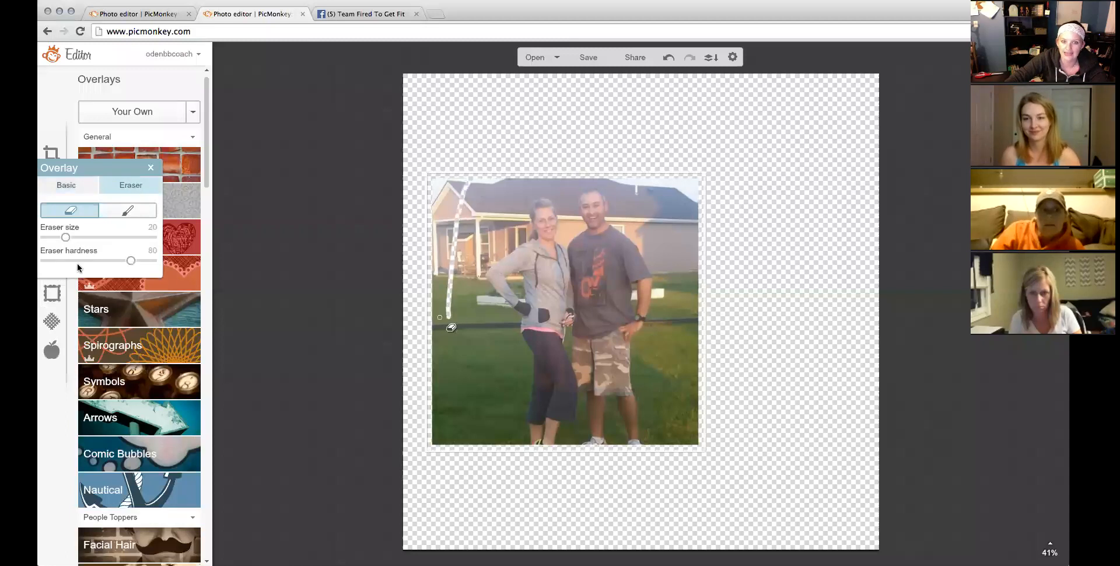
{"action": "mouse_move", "coordinate": [473, 185]}
{"action": "left_mouse_down"}
{"action": "mouse_move", "coordinate": [450, 269]}
{"action": "mouse_move", "coordinate": [454, 318]}
{"action": "mouse_move", "coordinate": [498, 315]}
{"action": "left_mouse_up"}
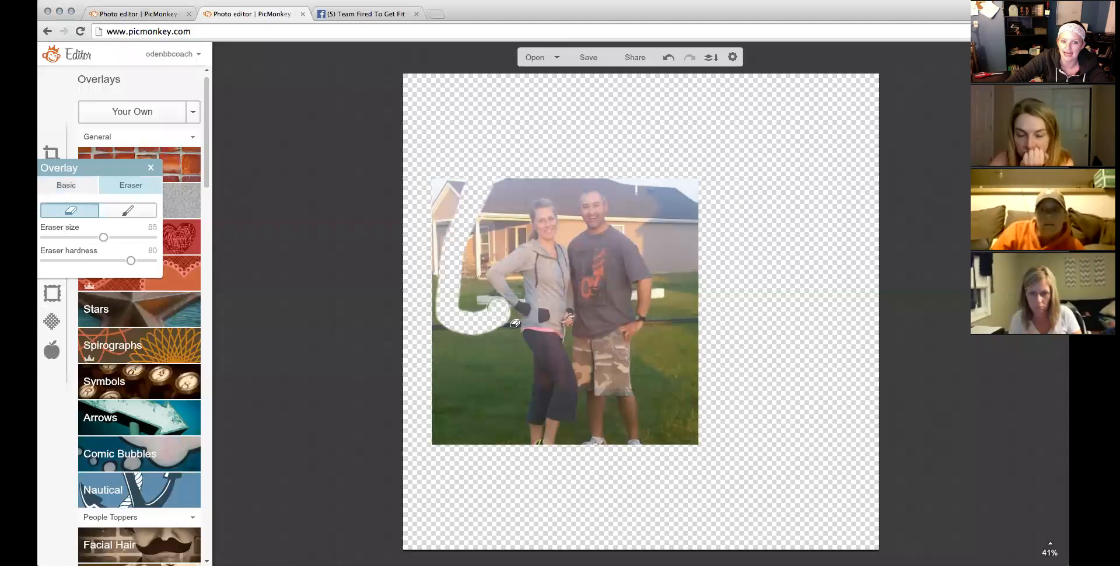
{"action": "mouse_move", "coordinate": [479, 282]}
{"action": "left_mouse_down"}
{"action": "mouse_move", "coordinate": [481, 334]}
{"action": "mouse_move", "coordinate": [517, 360]}
{"action": "mouse_move", "coordinate": [503, 456]}
{"action": "mouse_move", "coordinate": [478, 442]}
{"action": "mouse_move", "coordinate": [480, 348]}
{"action": "left_mouse_up"}
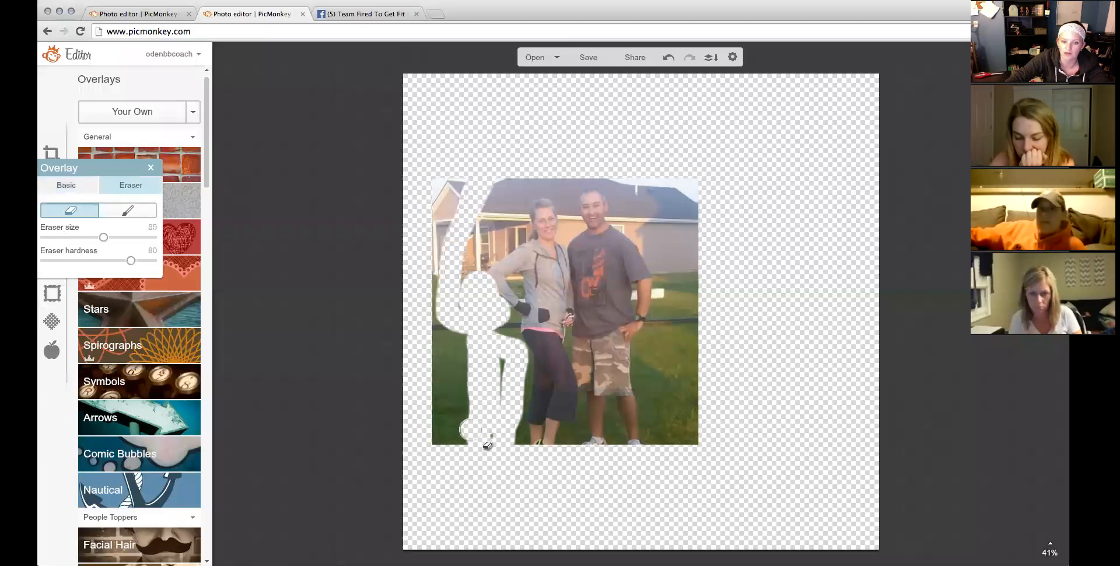
{"action": "left_click_drag", "start_coordinate": [456, 411], "coordinate": [461, 175]}
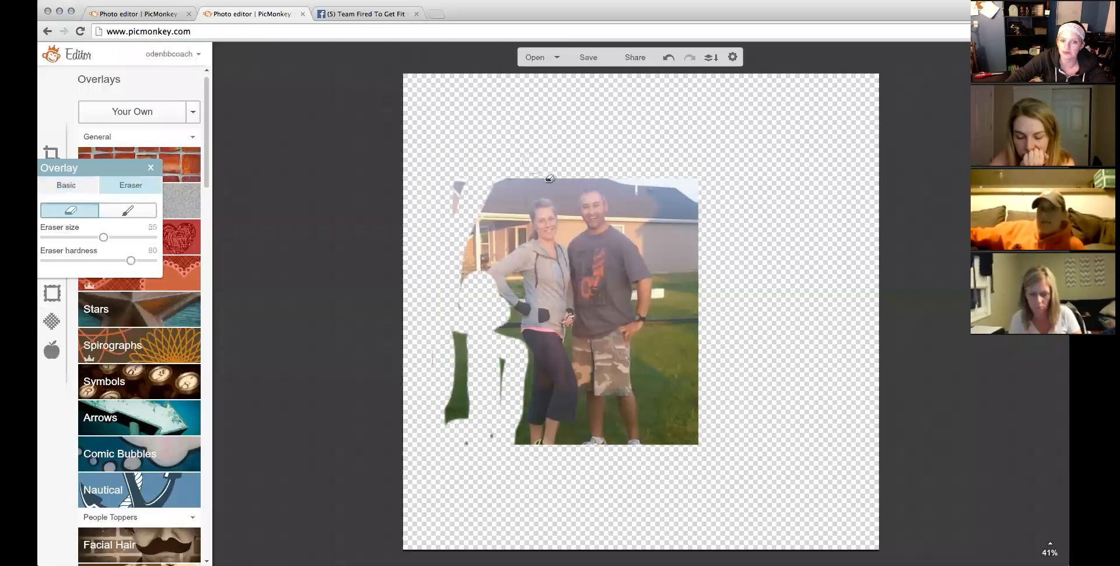
{"action": "mouse_move", "coordinate": [626, 164]}
{"action": "left_mouse_down"}
{"action": "mouse_move", "coordinate": [631, 217]}
{"action": "mouse_move", "coordinate": [603, 267]}
{"action": "mouse_move", "coordinate": [613, 336]}
{"action": "left_mouse_up"}
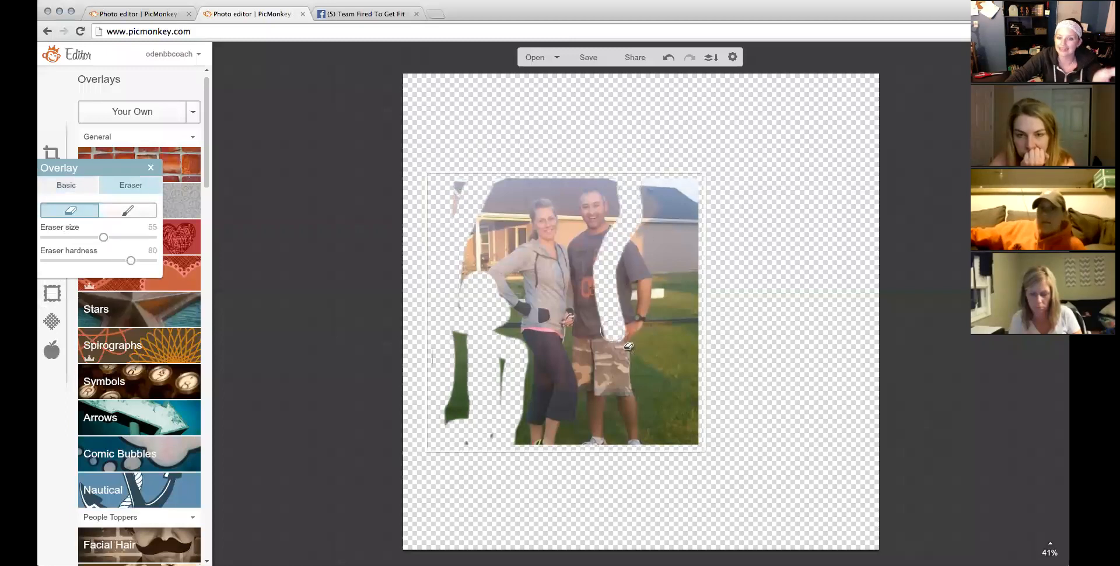
{"action": "left_click", "coordinate": [592, 57]}
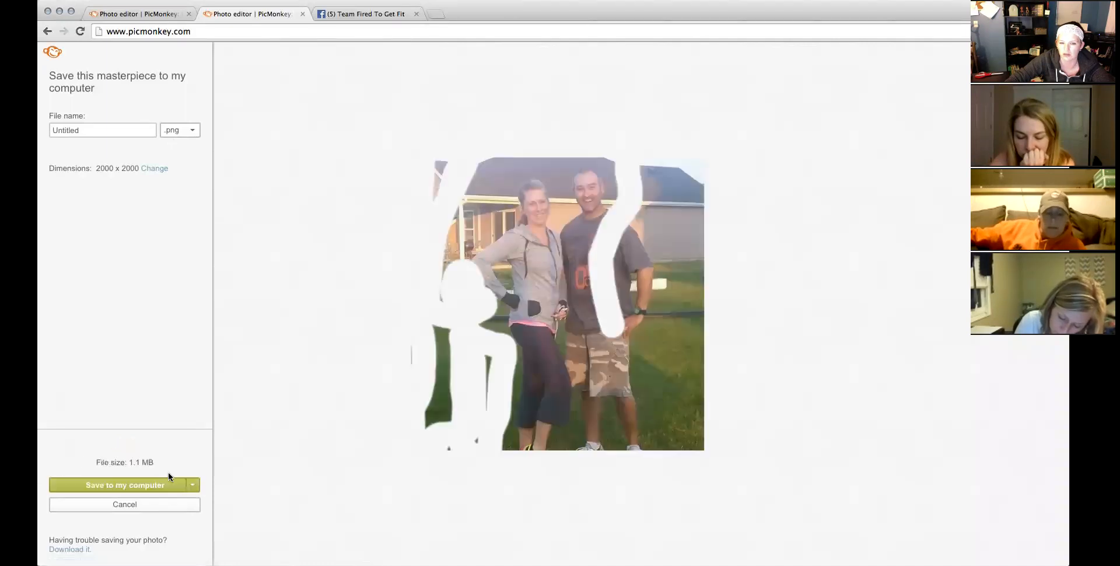
Save the erased photo as Untitled in the PicMonkey folder and return to the Our Newest Diamond tab.
{"action": "left_click", "coordinate": [151, 485]}
{"action": "left_click", "coordinate": [721, 290]}
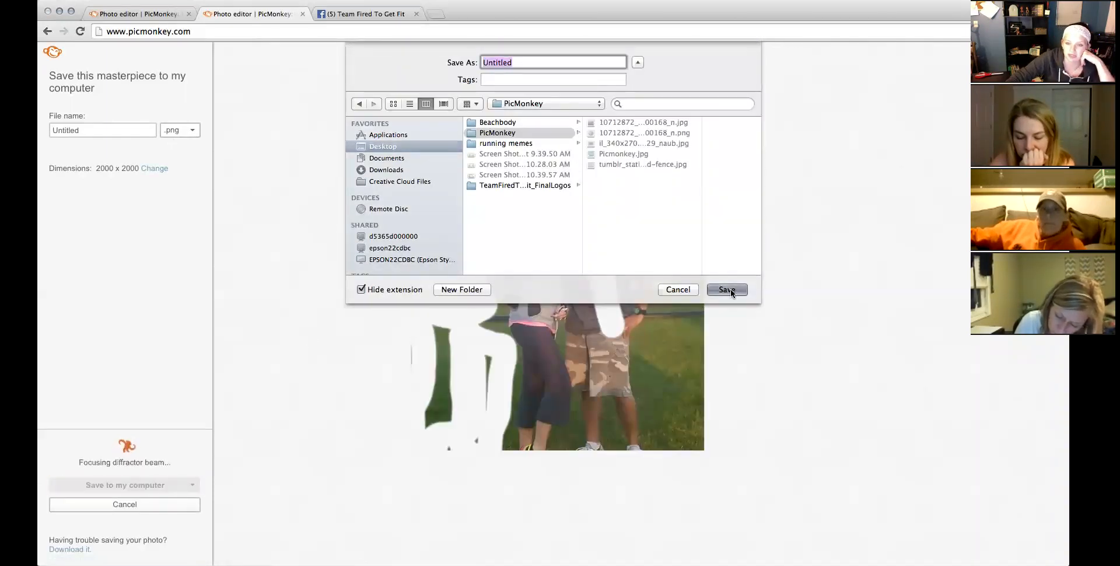
{"action": "left_click", "coordinate": [153, 13]}
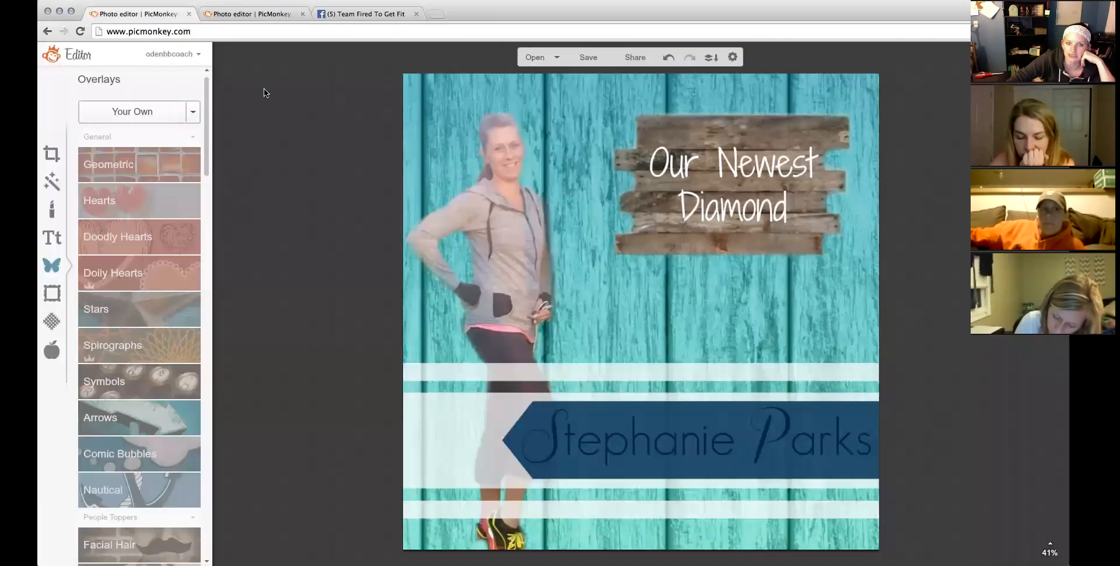
Browse overlay images in the PicMonkey and Beachbody folders, then cancel without adding one.
{"action": "left_click", "coordinate": [147, 113]}
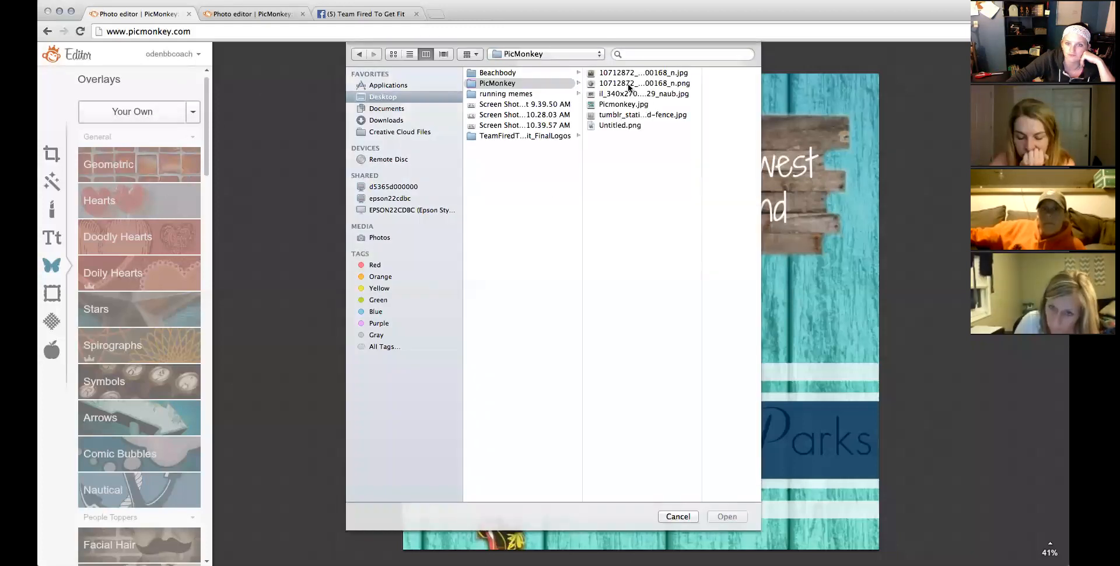
{"action": "left_click", "coordinate": [628, 73]}
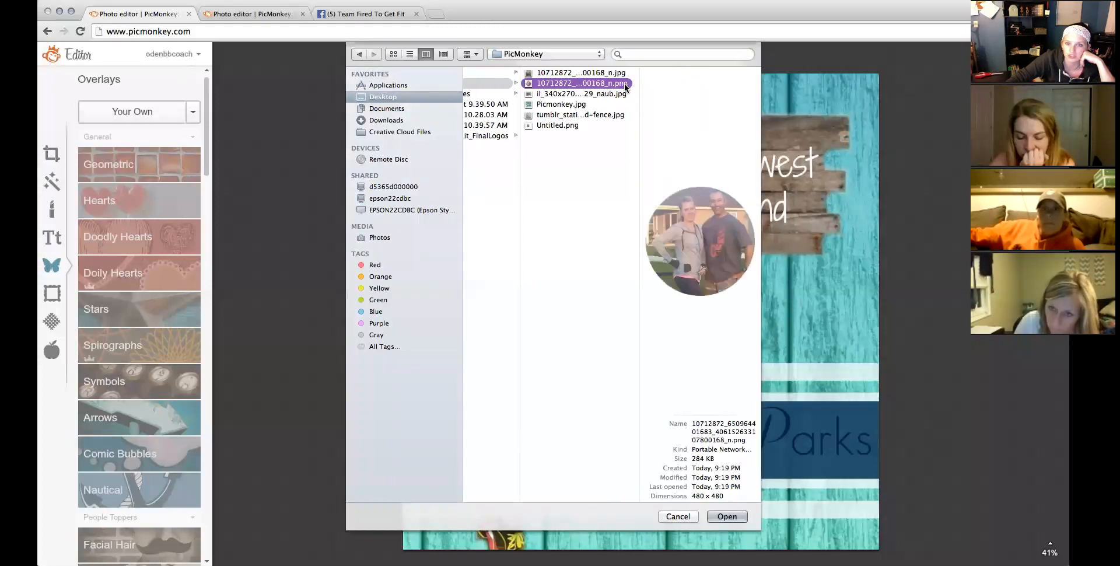
{"action": "left_click", "coordinate": [573, 94]}
{"action": "left_click", "coordinate": [544, 114]}
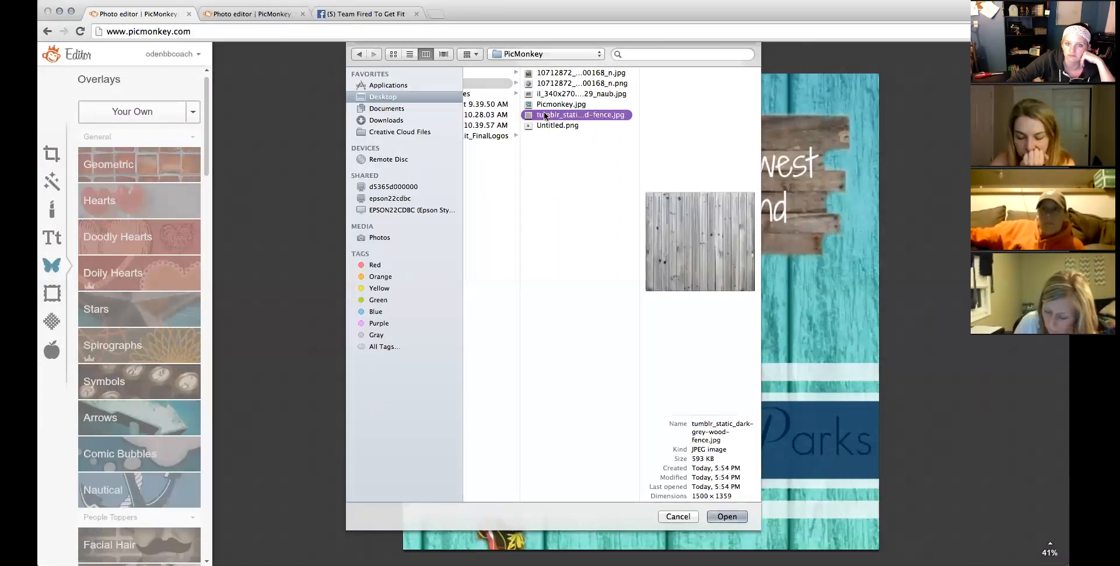
{"action": "left_click", "coordinate": [506, 77]}
{"action": "left_click", "coordinate": [619, 199]}
{"action": "left_click", "coordinate": [586, 94]}
{"action": "left_click", "coordinate": [587, 84]}
{"action": "left_click", "coordinate": [583, 72]}
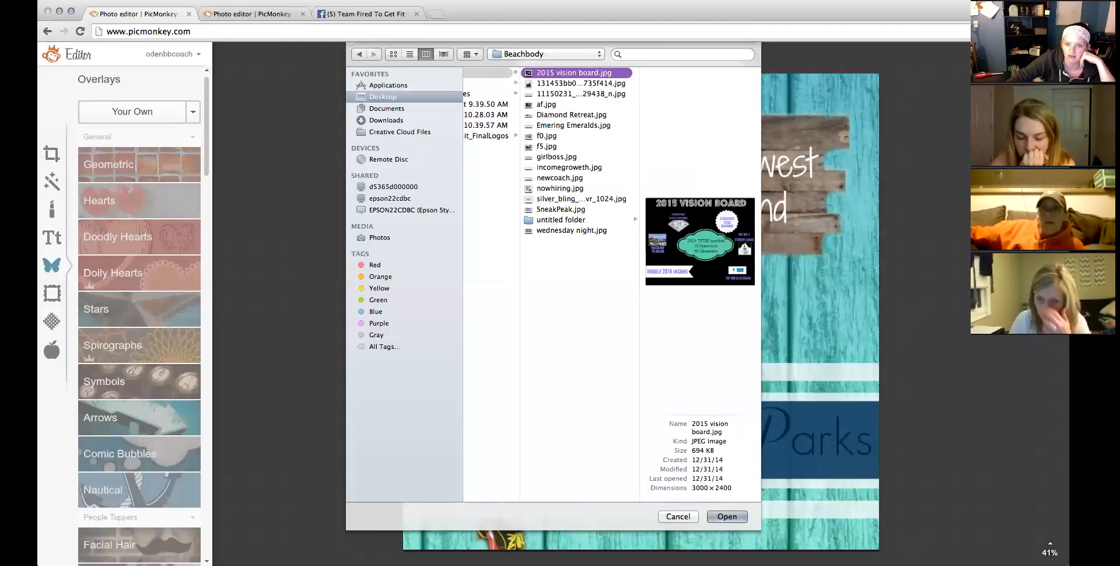
{"action": "left_click", "coordinate": [676, 516]}
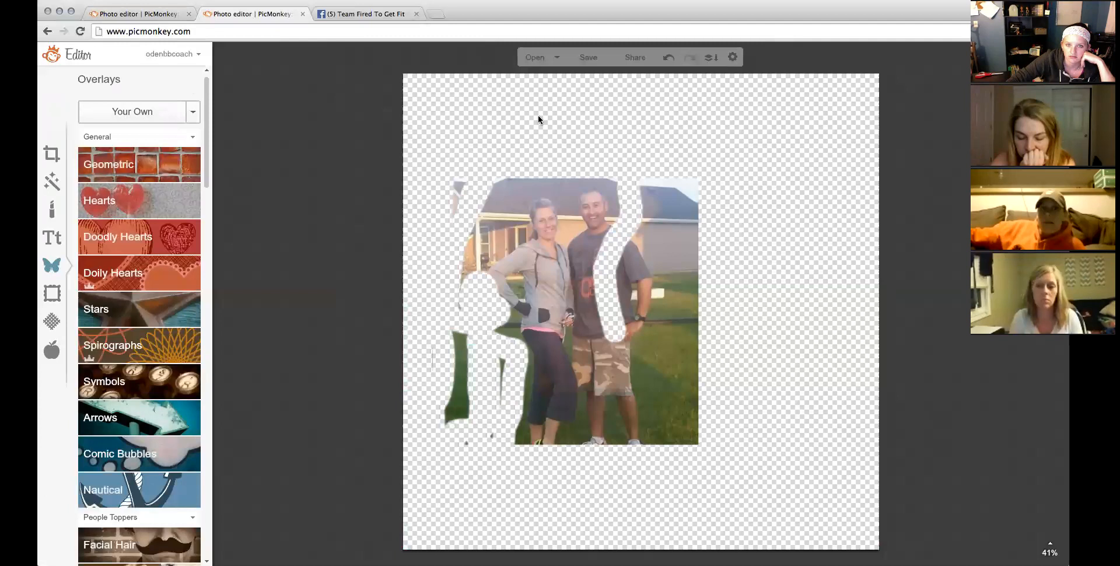
Save the cut-out photo again as Untitled1.png and bring the Our Newest Diamond design forward.
{"action": "left_click", "coordinate": [579, 61]}
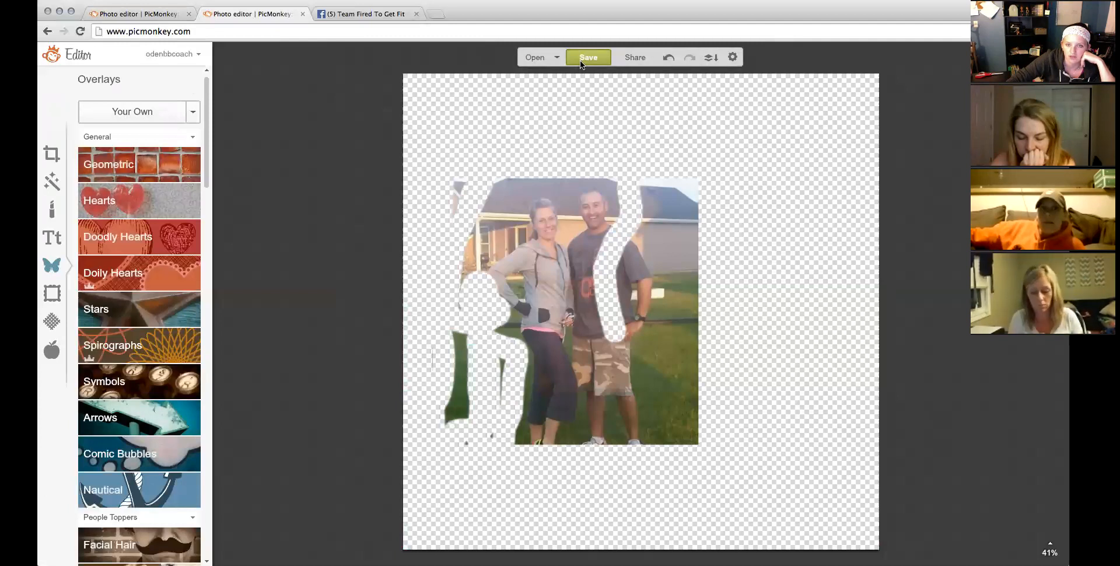
{"action": "left_click", "coordinate": [137, 128]}
{"action": "type", "text": "1"}
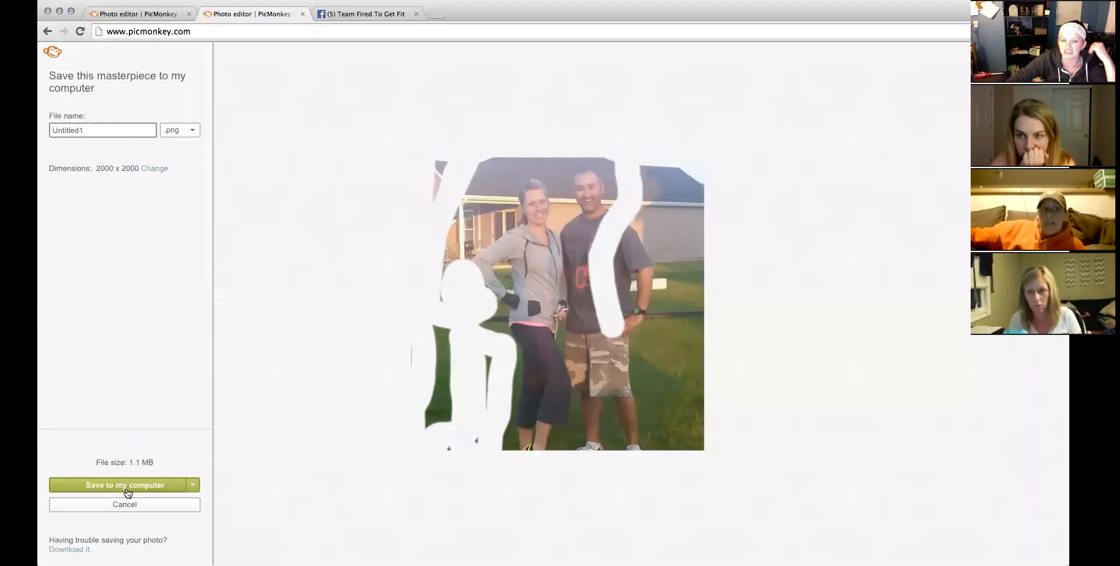
{"action": "left_click", "coordinate": [131, 486]}
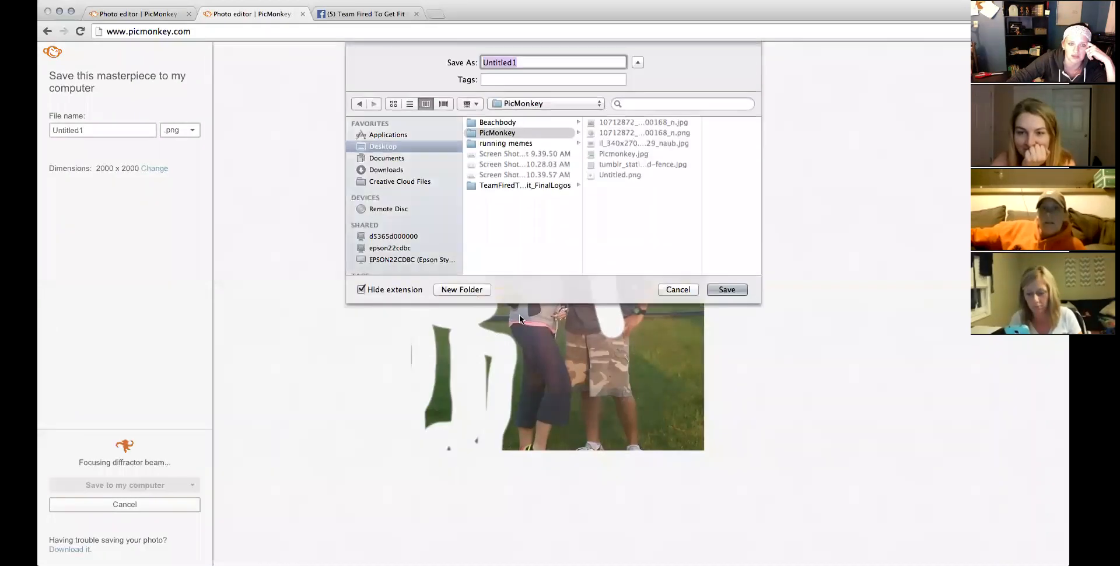
{"action": "left_click", "coordinate": [727, 290]}
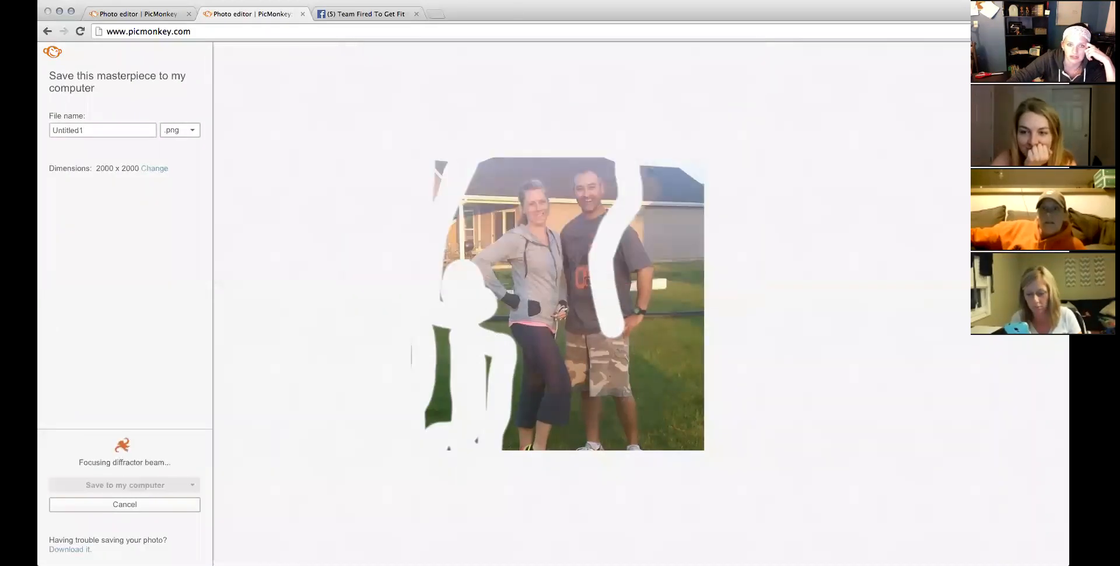
{"action": "left_click", "coordinate": [146, 18]}
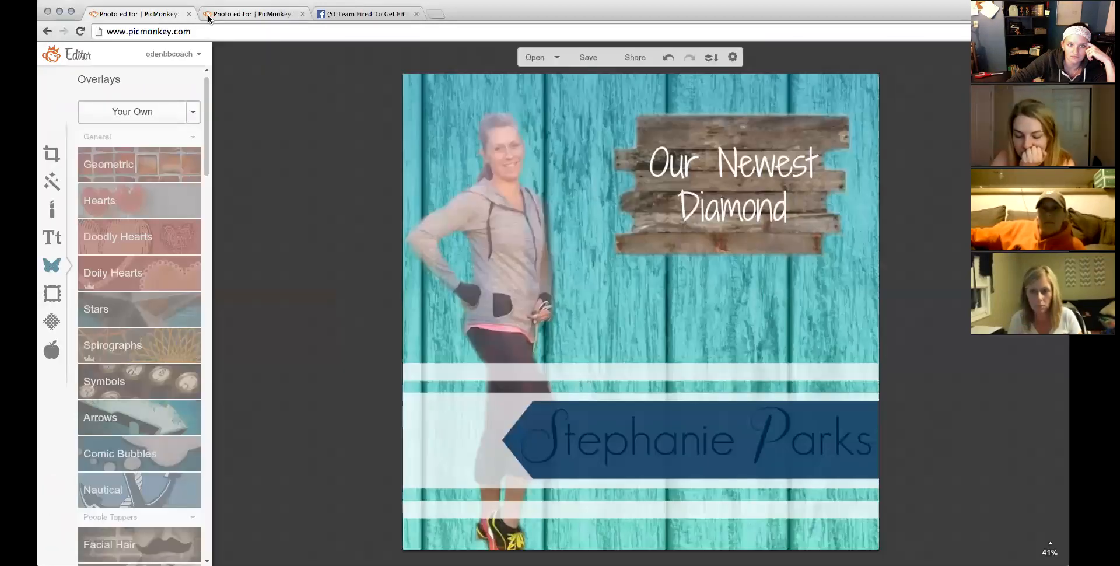
{"action": "left_click", "coordinate": [208, 15]}
{"action": "left_click", "coordinate": [147, 17]}
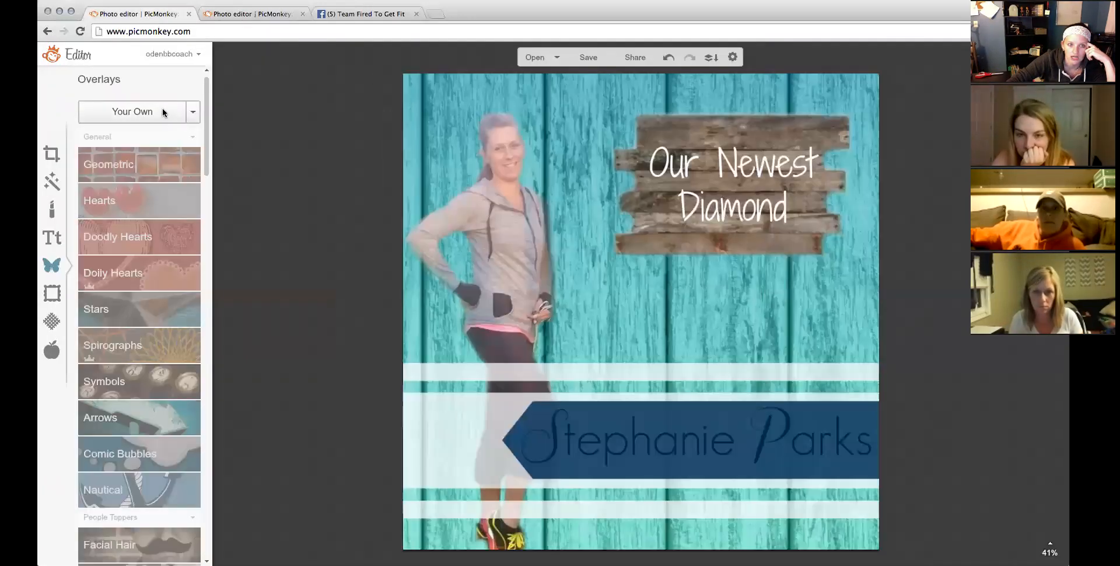
{"action": "left_click", "coordinate": [132, 111]}
{"action": "left_click", "coordinate": [517, 73]}
{"action": "left_click", "coordinate": [515, 82]}
{"action": "left_click", "coordinate": [612, 134]}
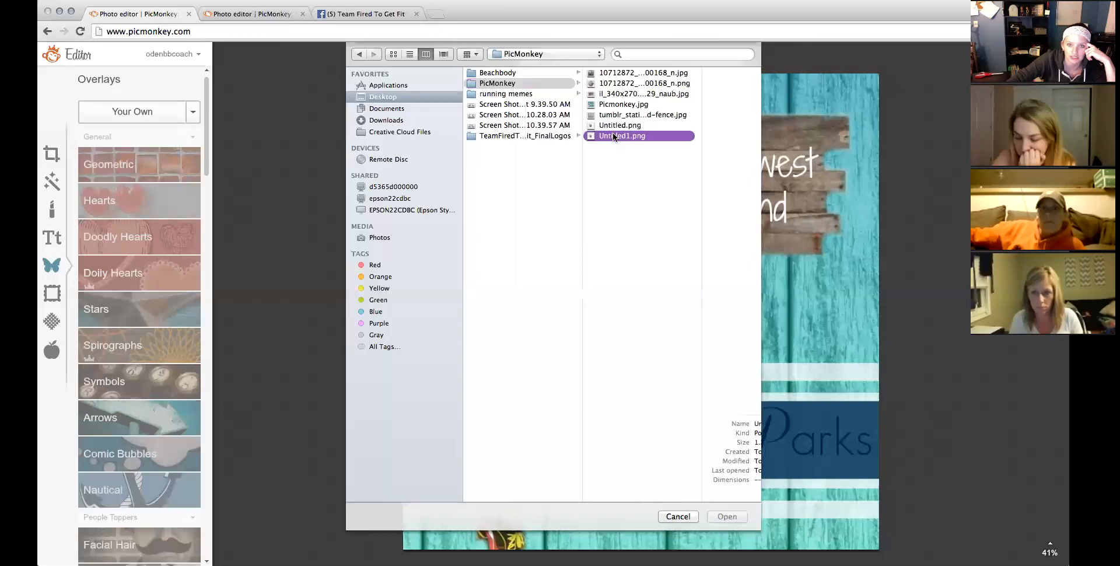
{"action": "double_click", "coordinate": [594, 137]}
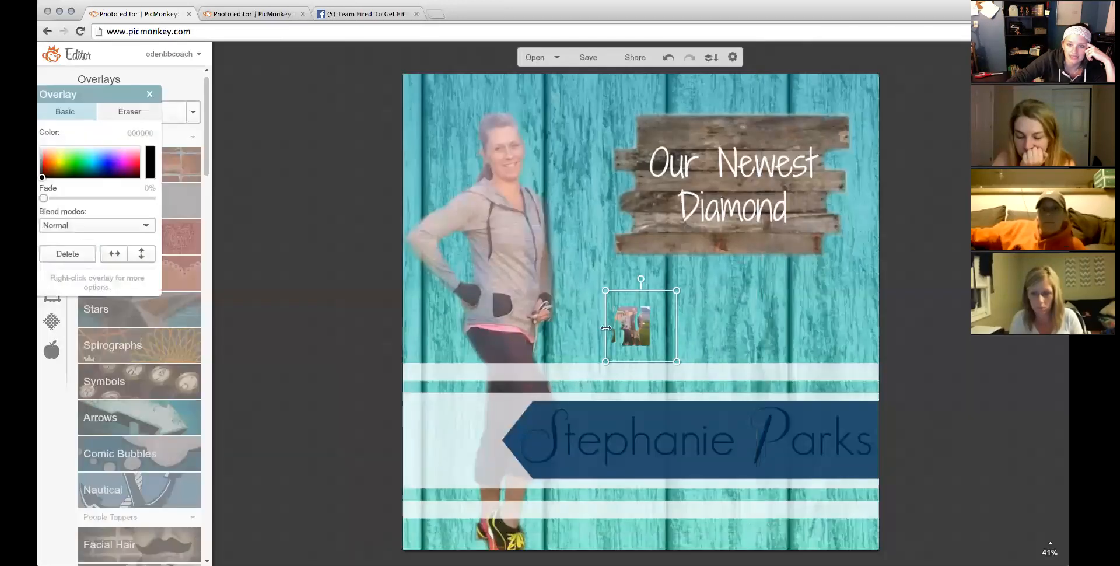
{"action": "left_click_drag", "start_coordinate": [606, 328], "coordinate": [659, 347]}
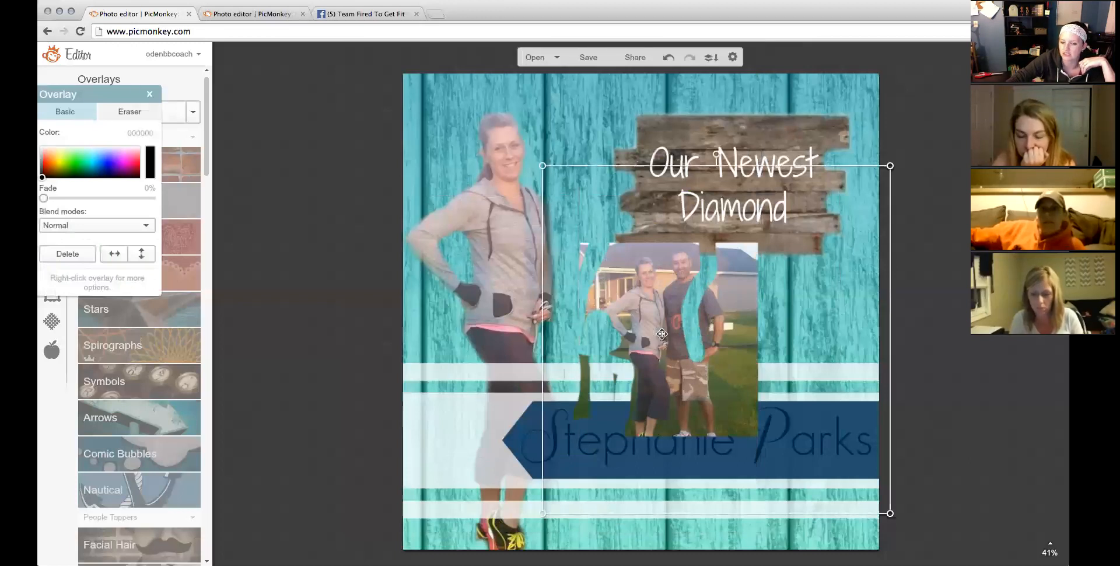
{"action": "right_click", "coordinate": [661, 334]}
{"action": "left_click", "coordinate": [671, 336]}
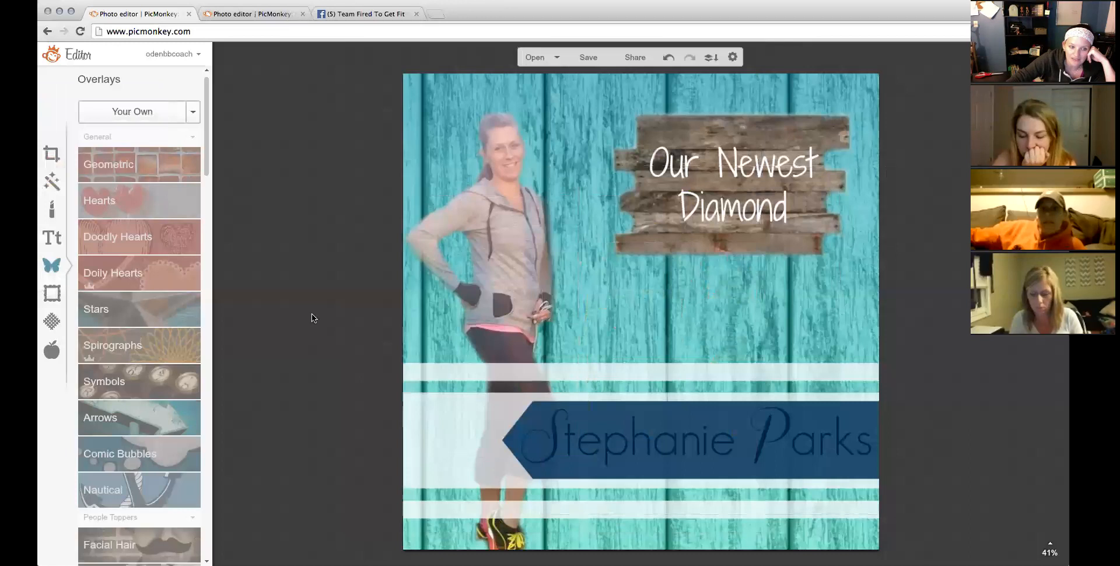
{"action": "scroll", "coordinate": [205, 174], "scroll_direction": "down", "scroll_amount": 6}
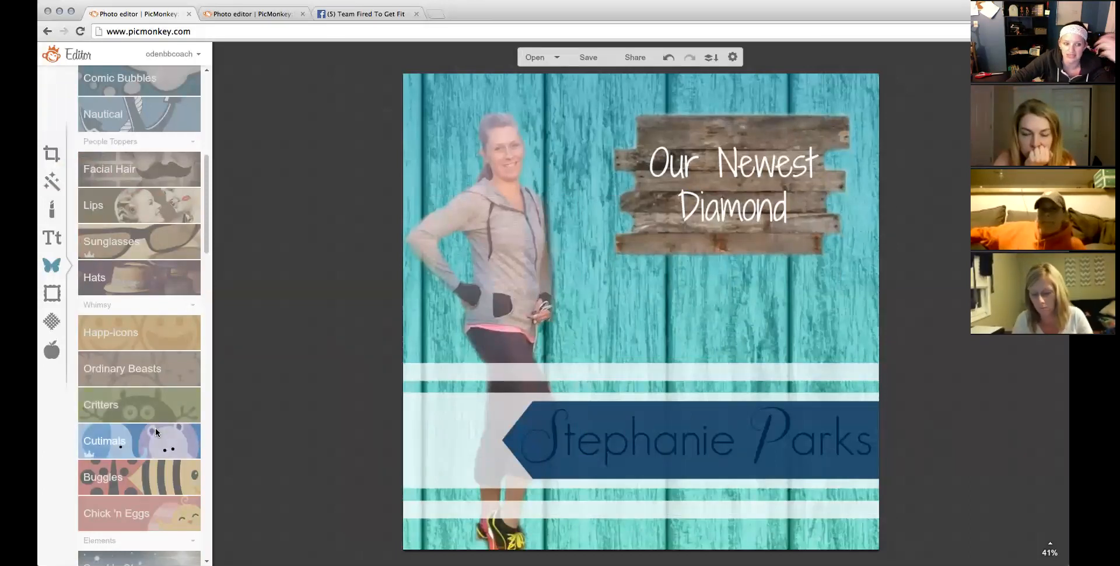
{"action": "left_click", "coordinate": [140, 443]}
{"action": "left_click_drag", "start_coordinate": [124, 503], "coordinate": [651, 441]}
{"action": "right_click", "coordinate": [607, 337]}
{"action": "left_click", "coordinate": [130, 340]}
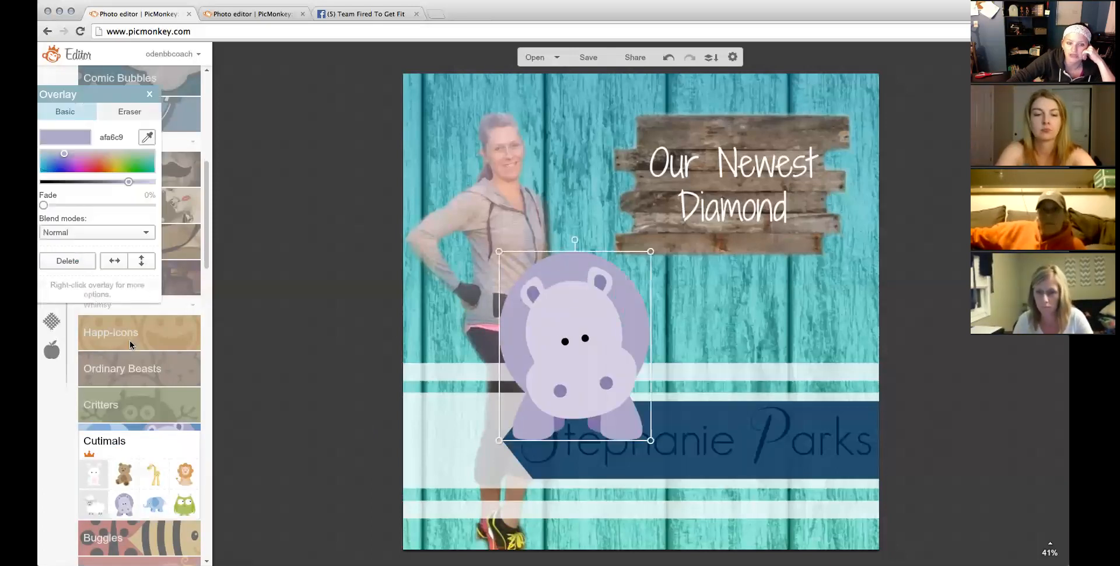
{"action": "key", "text": "Delete"}
{"action": "left_click", "coordinate": [157, 322]}
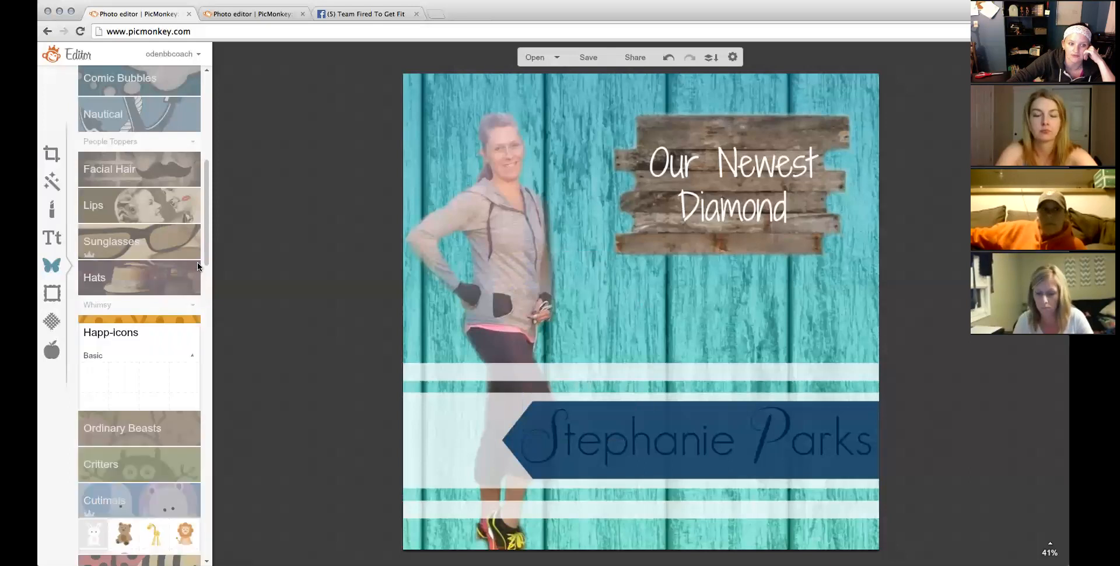
{"action": "scroll", "coordinate": [203, 280], "scroll_direction": "down", "scroll_amount": 10}
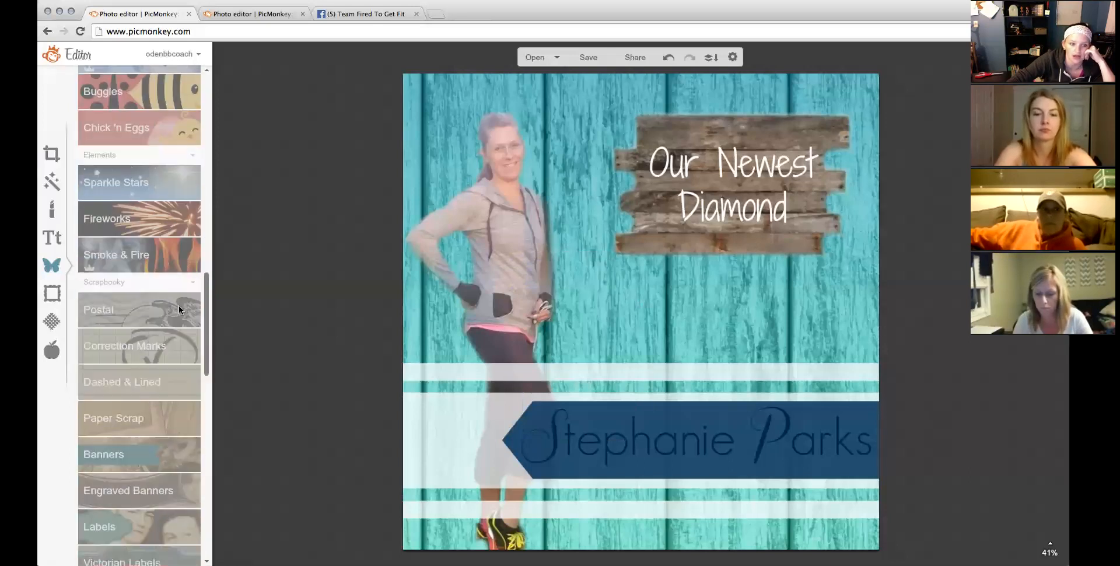
{"action": "left_click", "coordinate": [155, 225]}
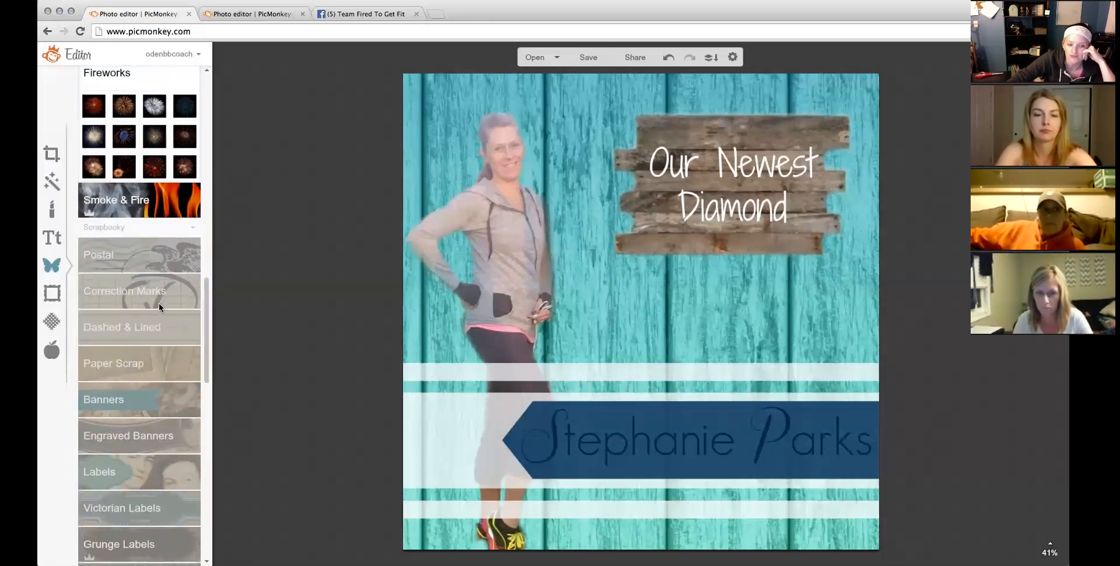
{"action": "scroll", "coordinate": [211, 408], "scroll_direction": "down", "scroll_amount": 4}
{"action": "scroll", "coordinate": [213, 427], "scroll_direction": "down", "scroll_amount": 2}
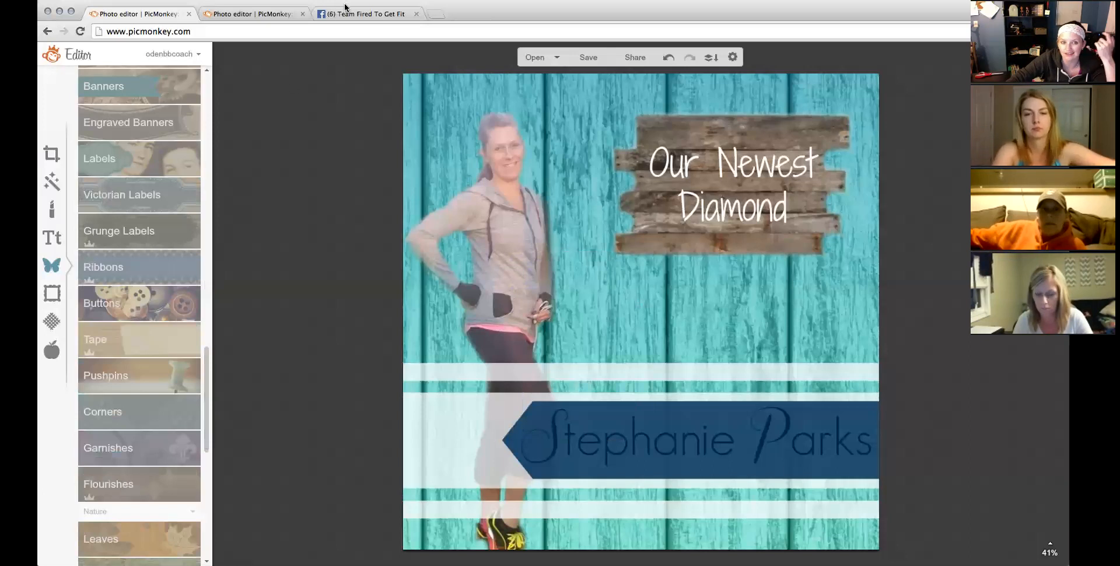
Check the Team Fired To Get Fit Facebook group, then reload picmonkey.com in the second PicMonkey tab.
{"action": "left_click", "coordinate": [396, 15]}
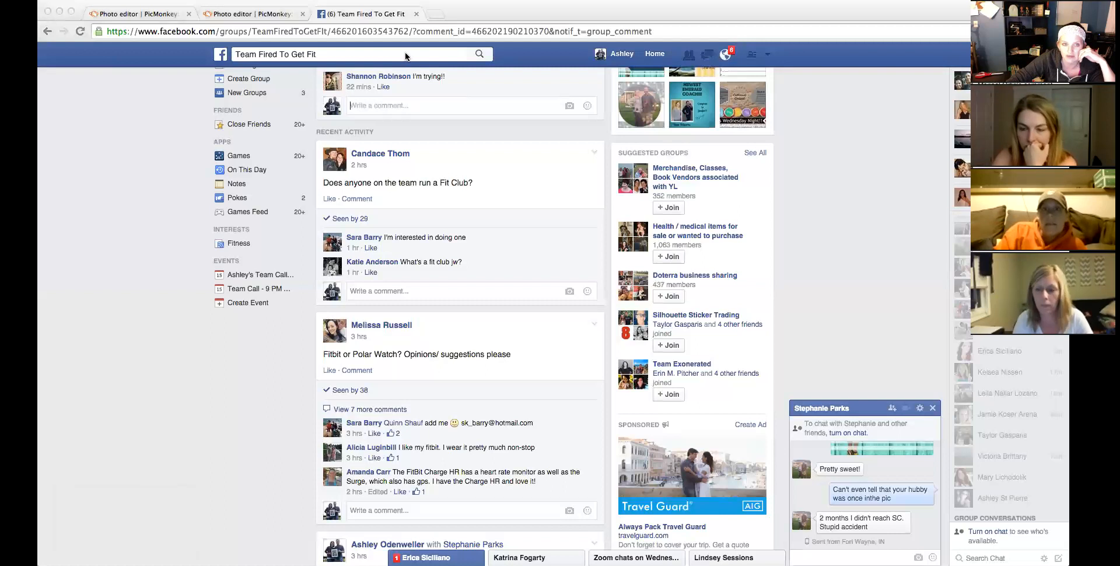
{"action": "left_click", "coordinate": [267, 15]}
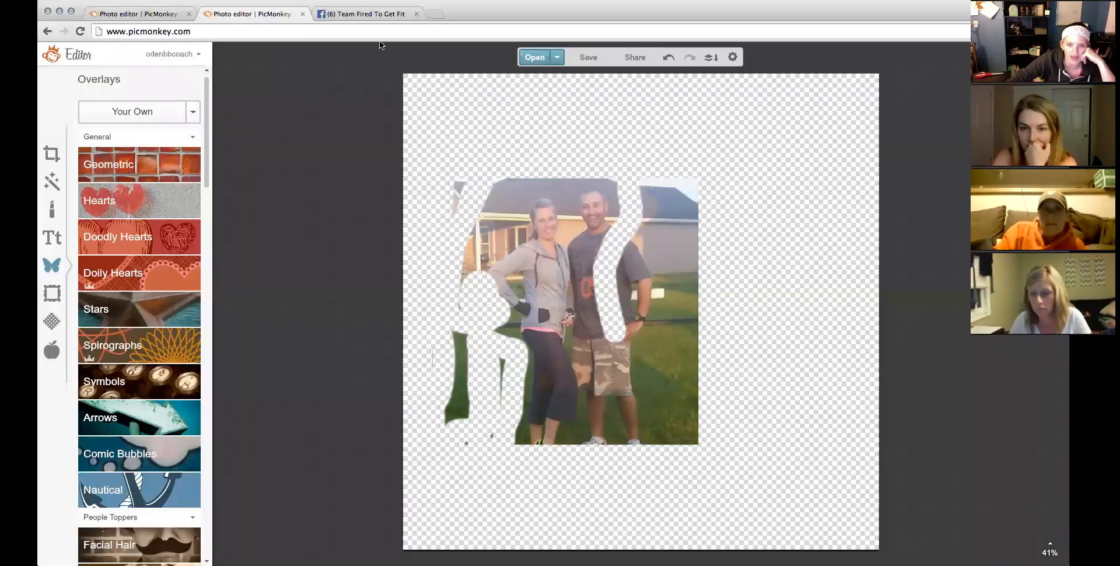
{"action": "left_click", "coordinate": [299, 32]}
{"action": "key", "text": "Return"}
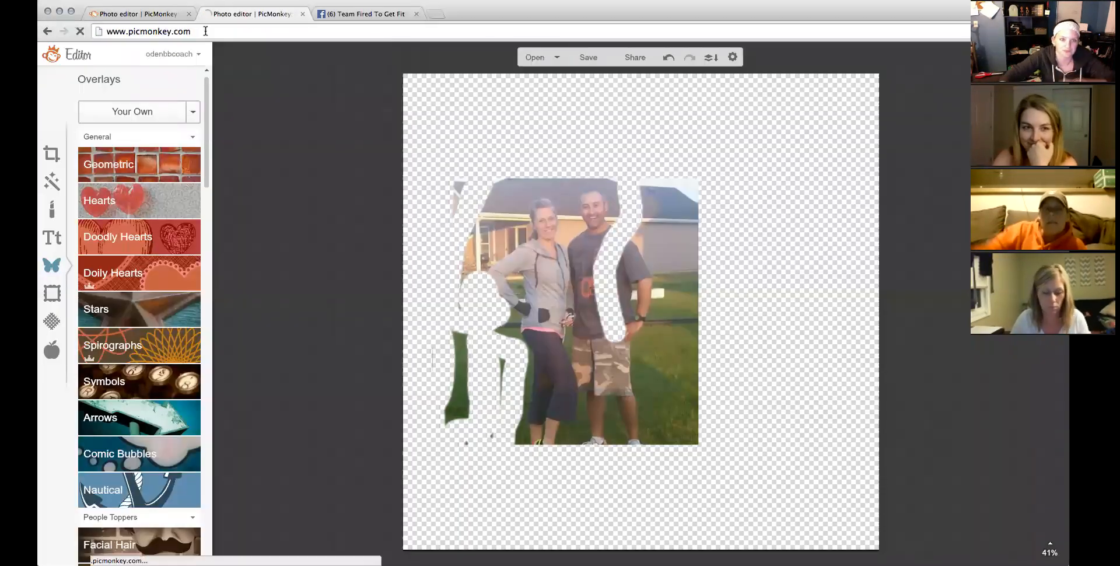
Go to google.com and search for 'may calendar 2015 printable'.
{"action": "left_click", "coordinate": [356, 15]}
{"action": "type", "text": "google.com"}
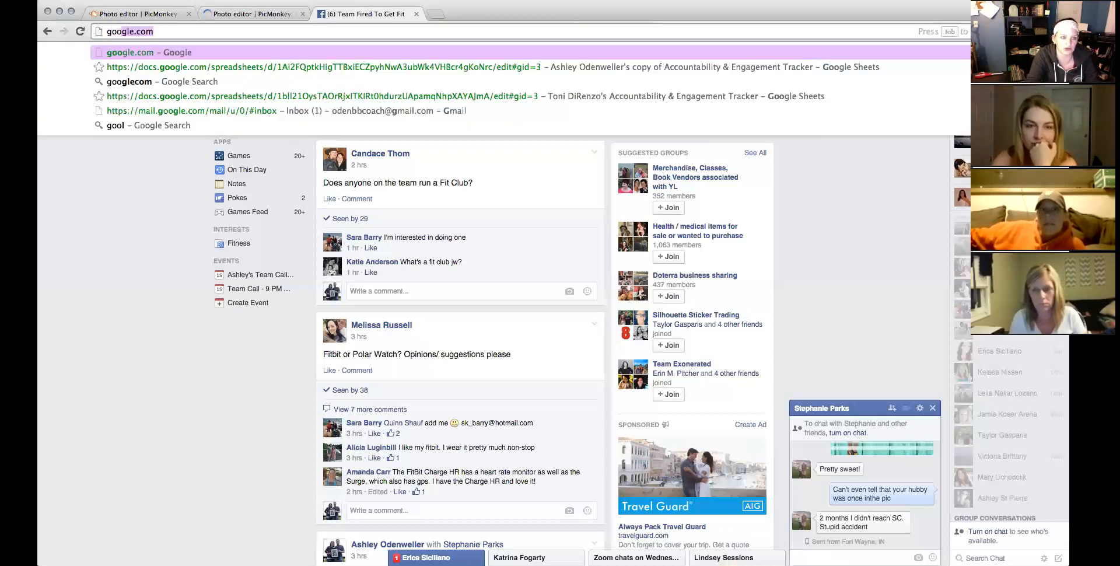
{"action": "key", "text": "Return"}
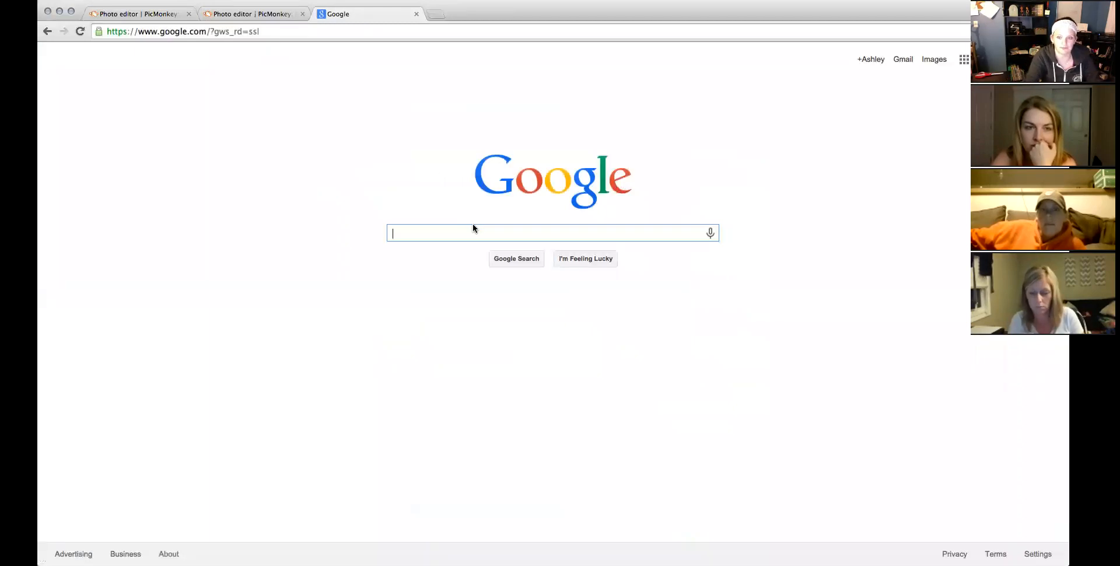
{"action": "type", "text": ",ay"}
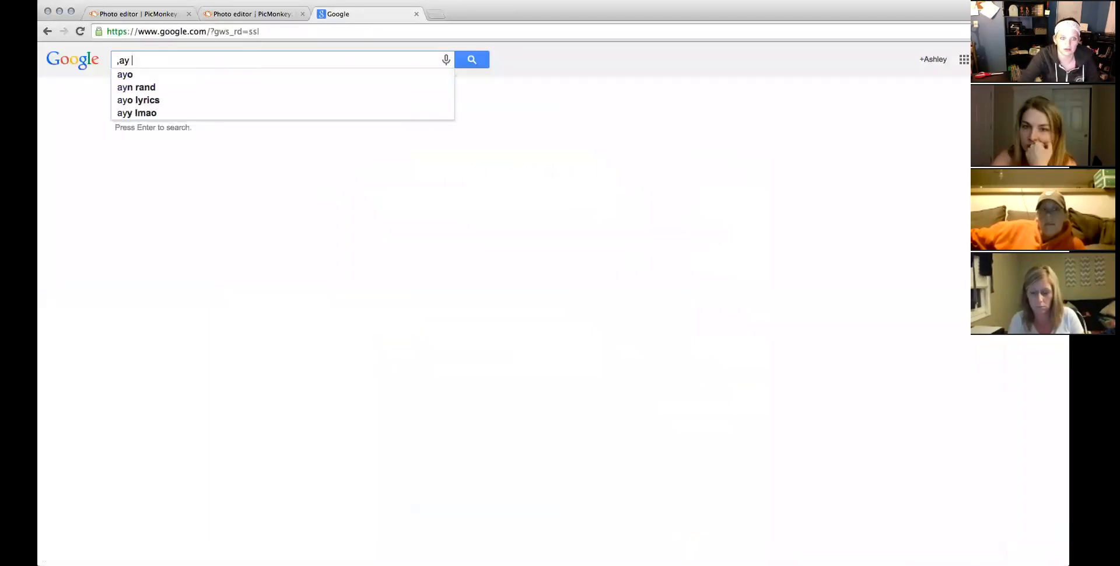
{"action": "key", "text": "BackSpace"}
{"action": "key", "text": "BackSpace"}
{"action": "key", "text": "BackSpace"}
{"action": "key", "text": "BackSpace"}
{"action": "type", "text": "may cal"}
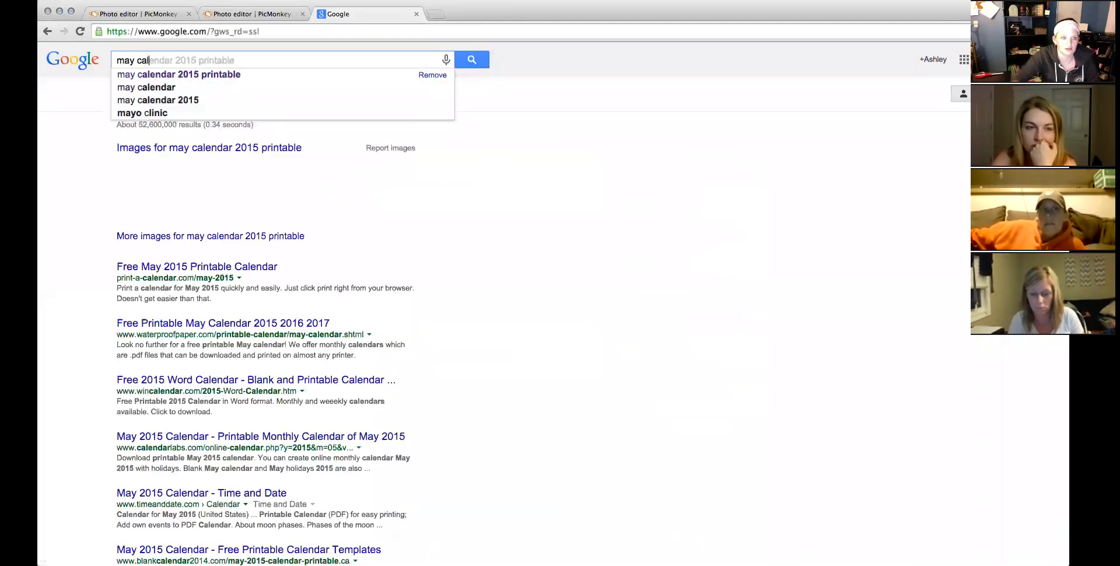
{"action": "left_click", "coordinate": [256, 74]}
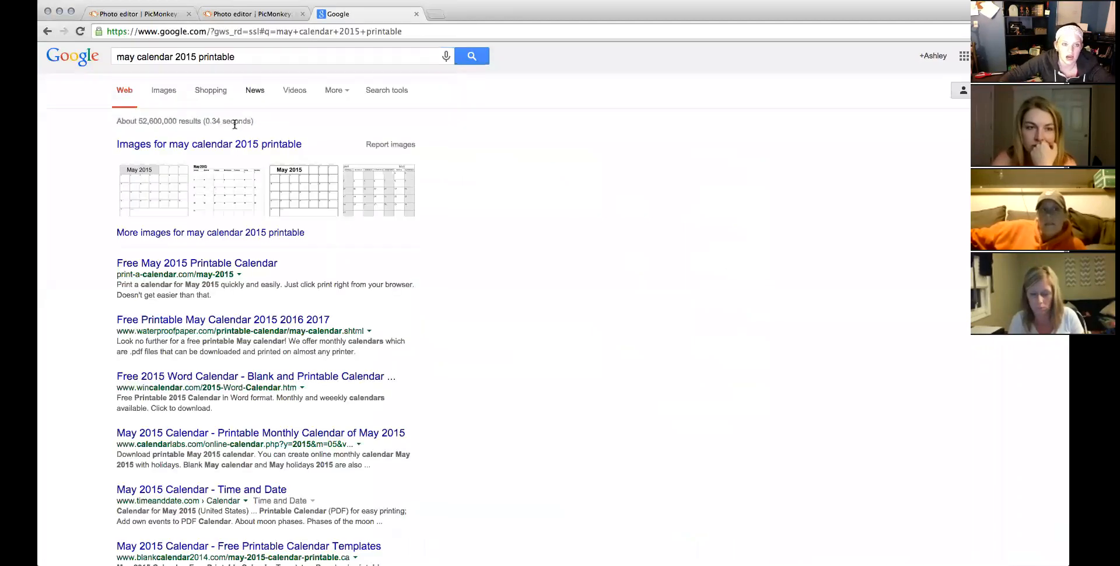
From the image results, save the first May 2015 calendar into the PicMonkey folder.
{"action": "left_click", "coordinate": [178, 92]}
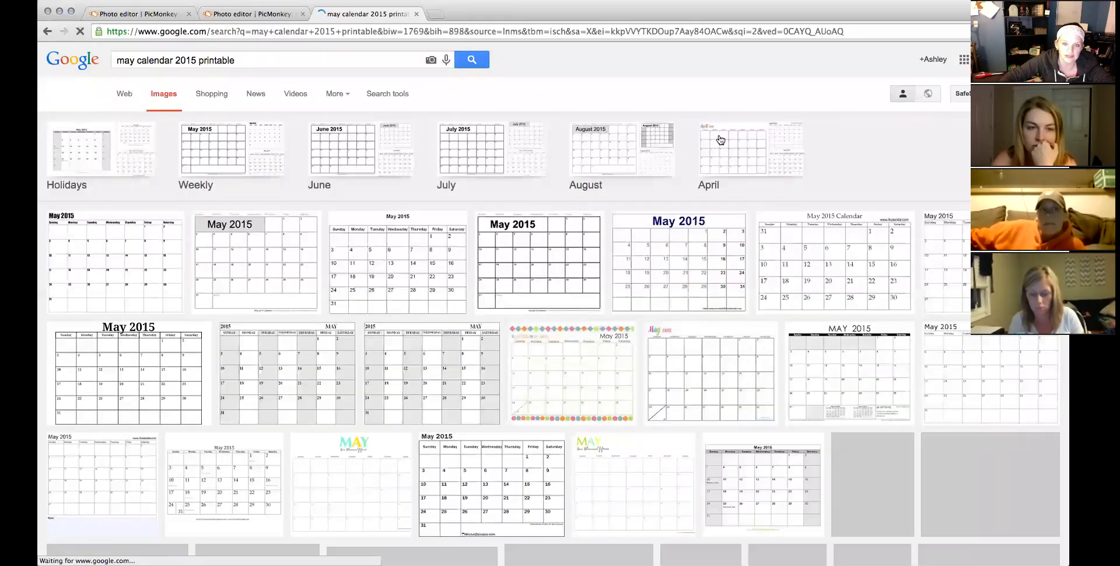
{"action": "left_click", "coordinate": [104, 257]}
{"action": "right_click", "coordinate": [309, 281]}
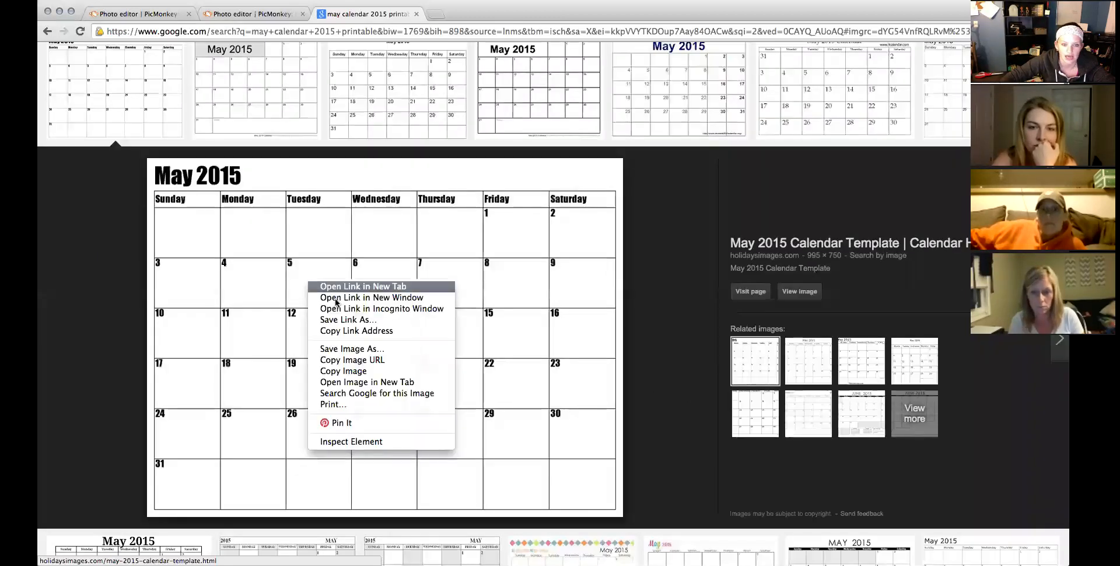
{"action": "left_click", "coordinate": [352, 349]}
{"action": "left_click", "coordinate": [519, 123]}
{"action": "left_click", "coordinate": [497, 133]}
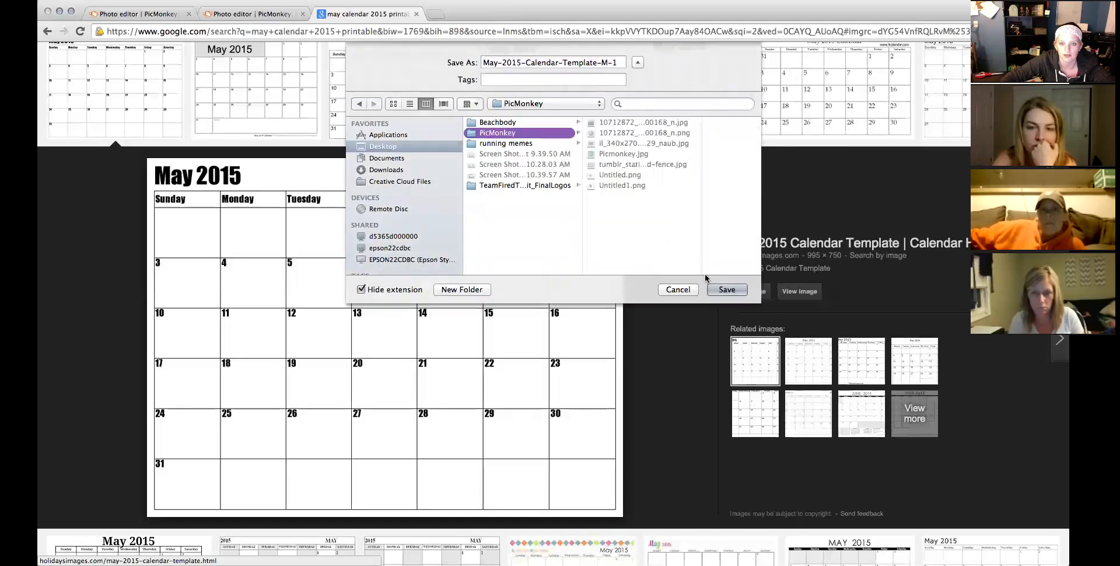
{"action": "left_click", "coordinate": [723, 289]}
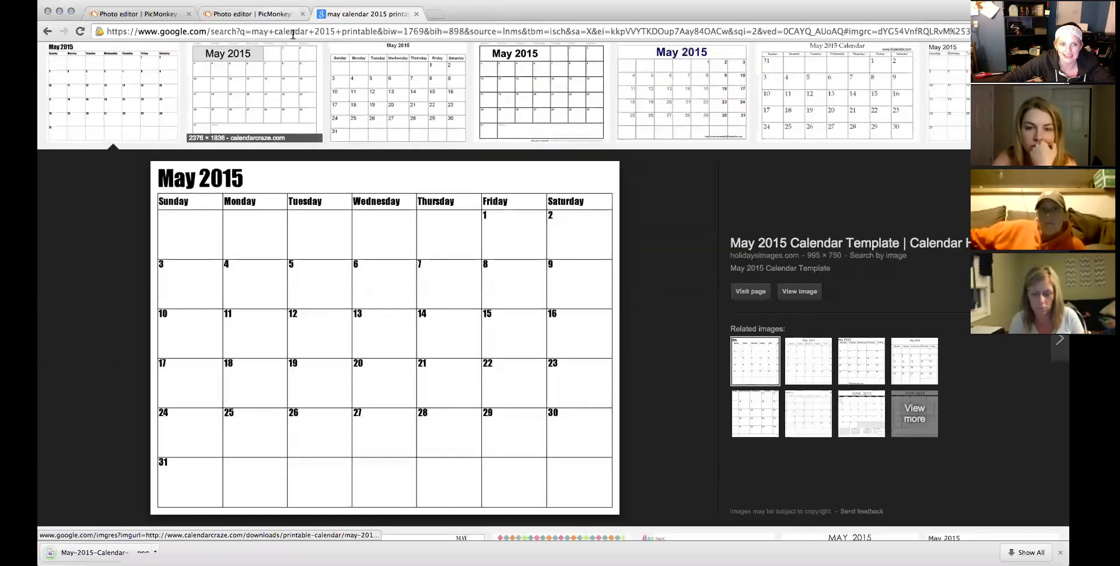
{"action": "left_click", "coordinate": [278, 23]}
{"action": "left_click", "coordinate": [286, 32]}
Open the downloaded May 2015 calendar image from the computer in PicMonkey's editor.
{"action": "left_click", "coordinate": [142, 236]}
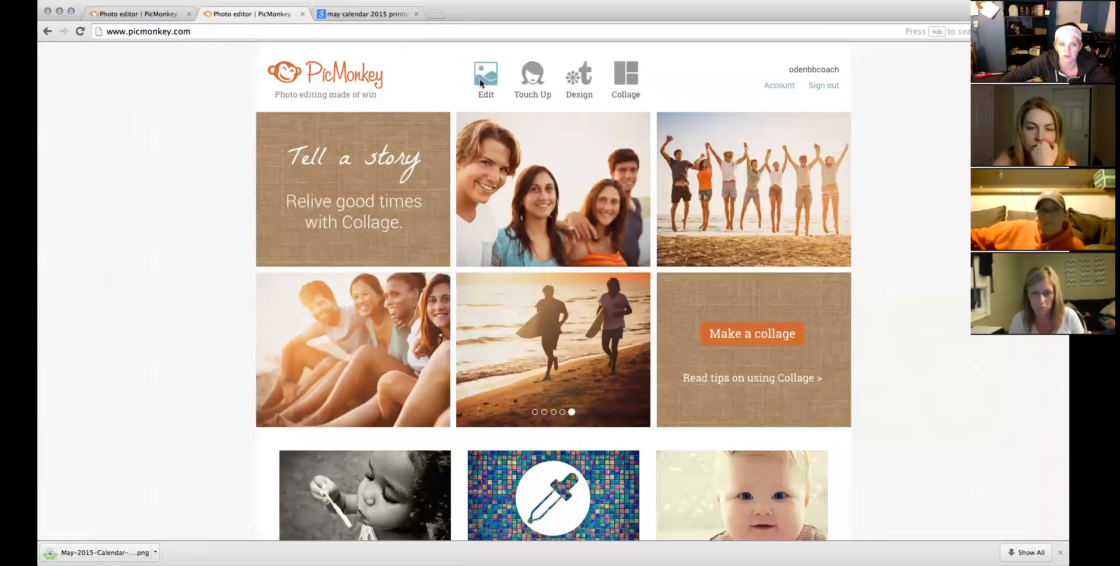
{"action": "mouse_move", "coordinate": [479, 80]}
{"action": "left_click", "coordinate": [486, 168]}
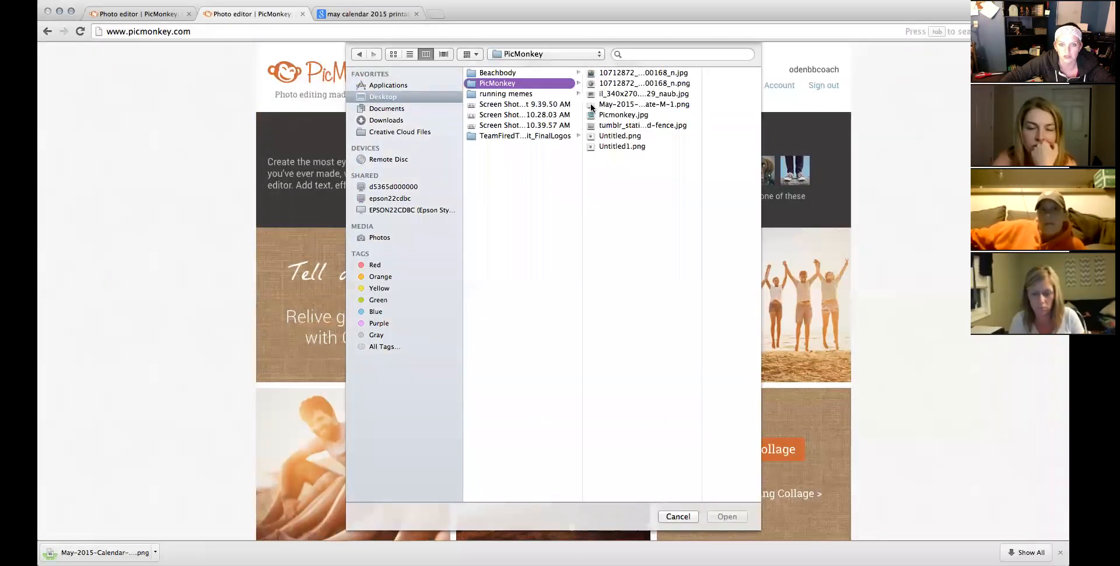
{"action": "double_click", "coordinate": [612, 105]}
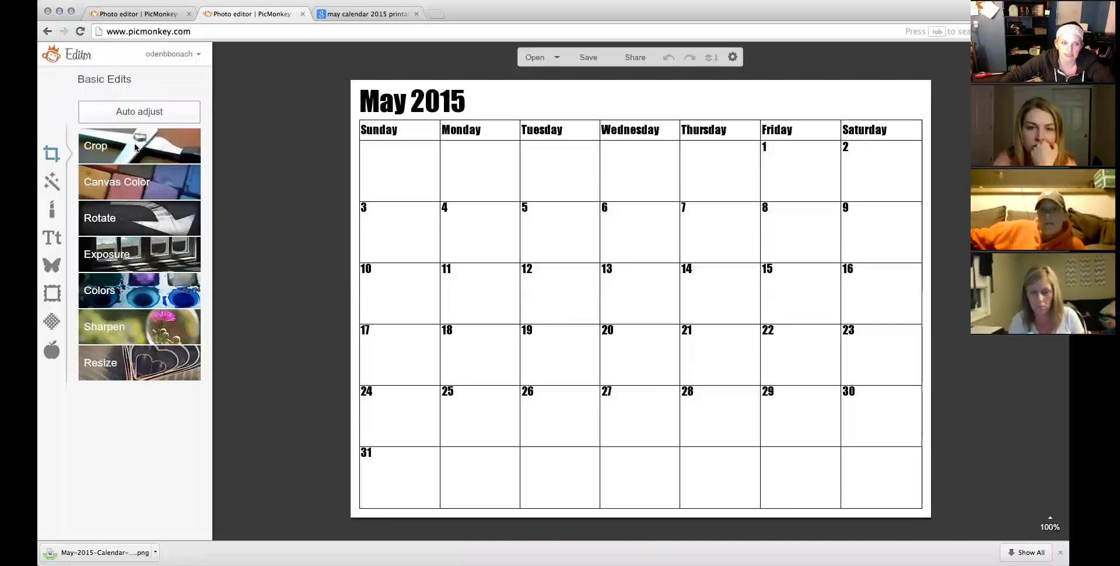
Crop the calendar to its numbered date grid at 968 × 640 and apply.
{"action": "left_click", "coordinate": [135, 147]}
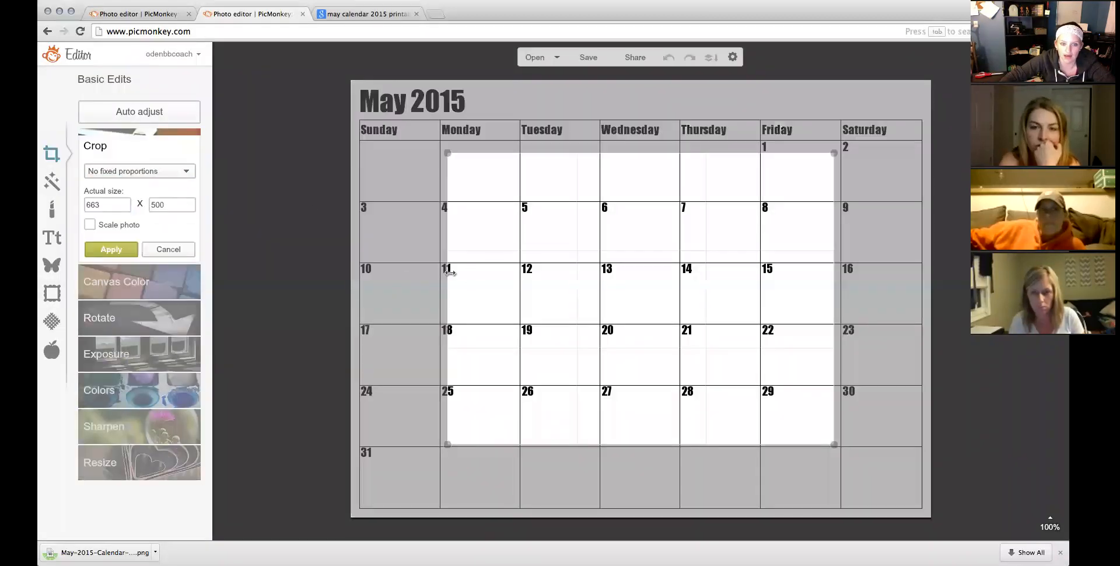
{"action": "left_click_drag", "start_coordinate": [443, 275], "coordinate": [356, 277]}
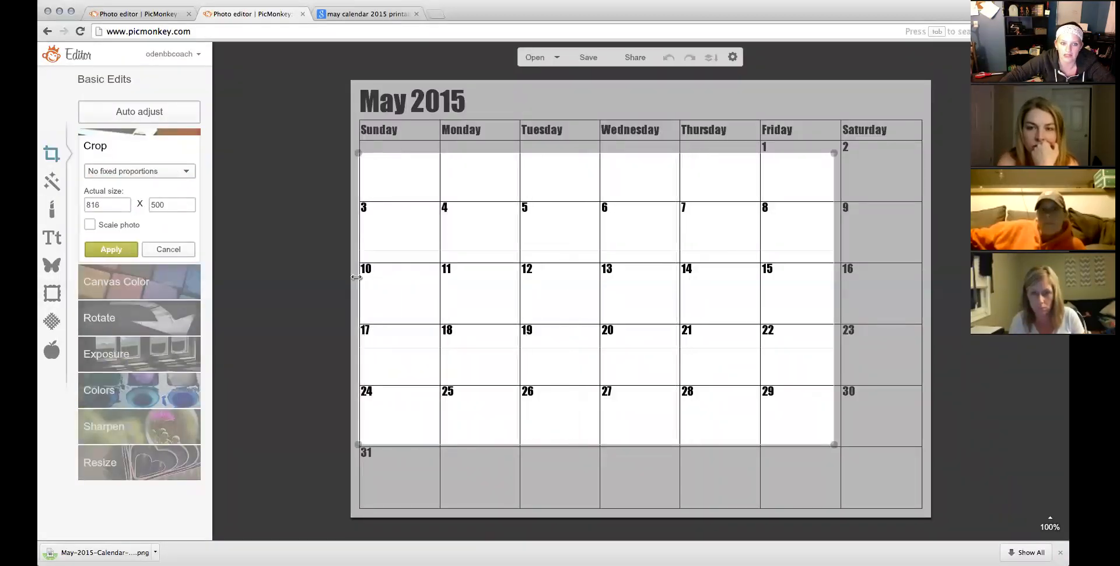
{"action": "left_click_drag", "start_coordinate": [494, 151], "coordinate": [565, 144]}
{"action": "left_click_drag", "start_coordinate": [833, 188], "coordinate": [922, 191]}
{"action": "left_click_drag", "start_coordinate": [625, 453], "coordinate": [624, 513]}
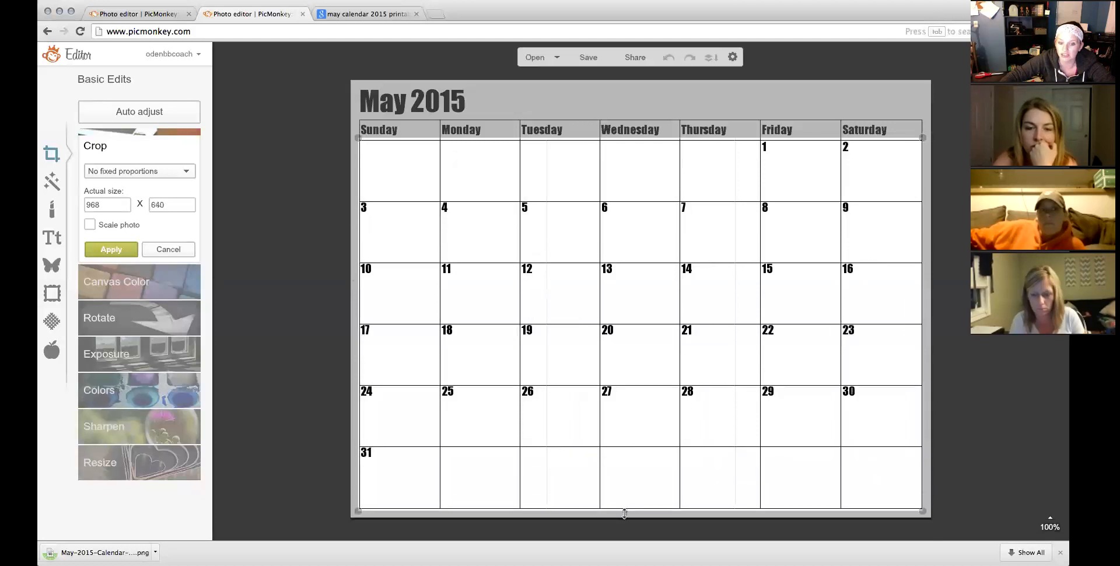
{"action": "left_click", "coordinate": [111, 249]}
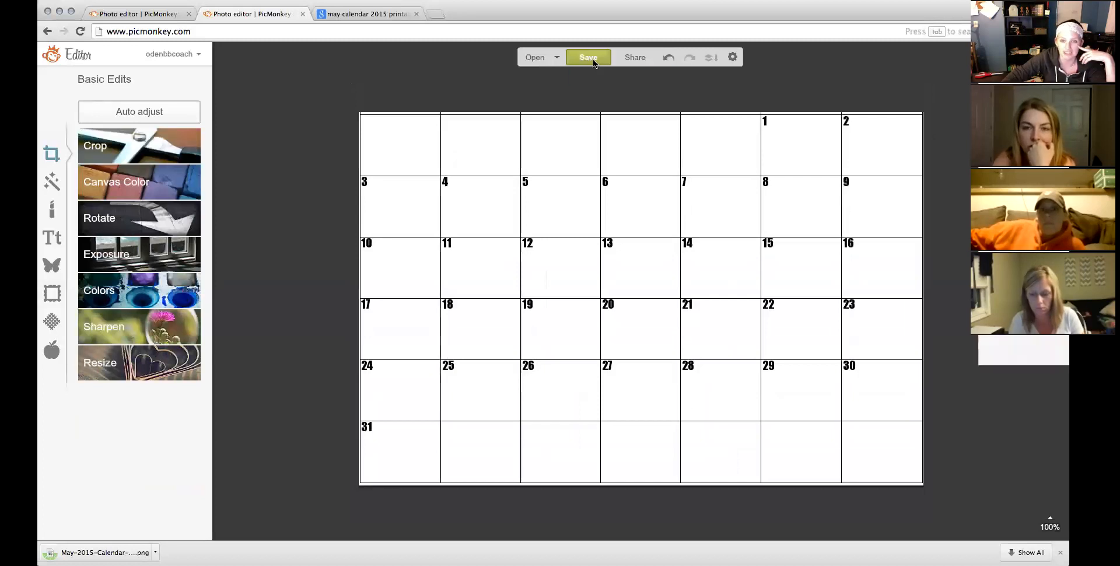
Save the cropped calendar grid to the computer as may1.
{"action": "left_click", "coordinate": [588, 57]}
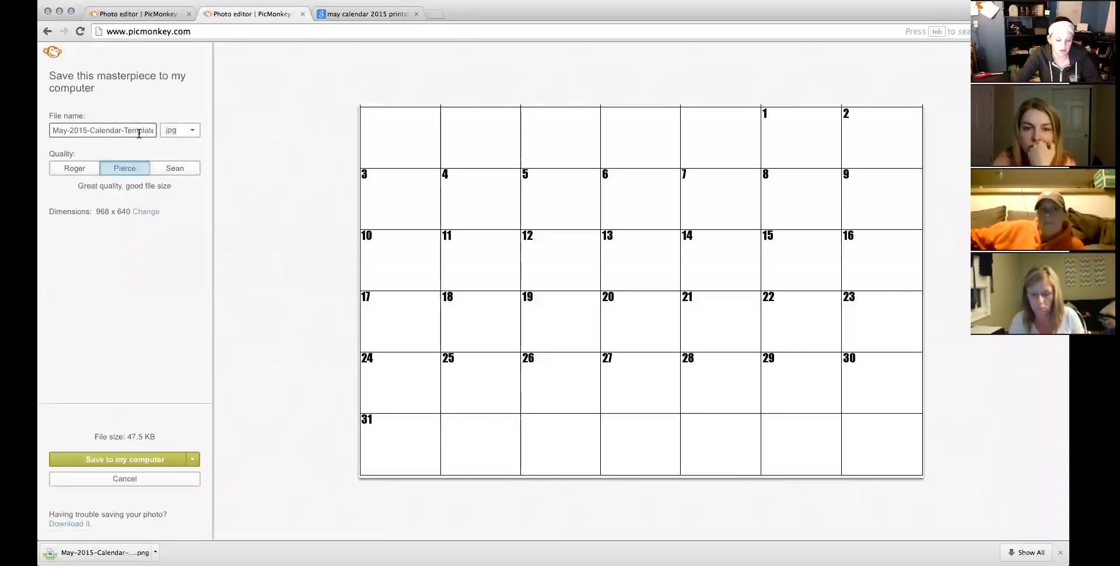
{"action": "left_click", "coordinate": [171, 467]}
{"action": "key", "text": "Return"}
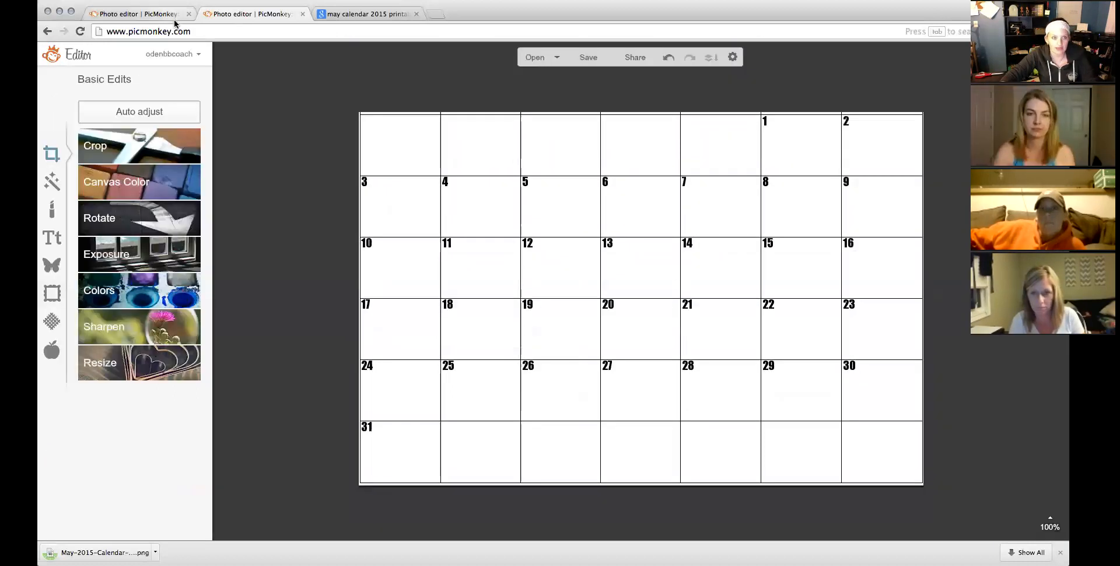
Reload PicMonkey and create a new blank 1200 × 900 design canvas.
{"action": "left_click", "coordinate": [178, 31]}
{"action": "type", "text": "pi"}
{"action": "key", "text": "Return"}
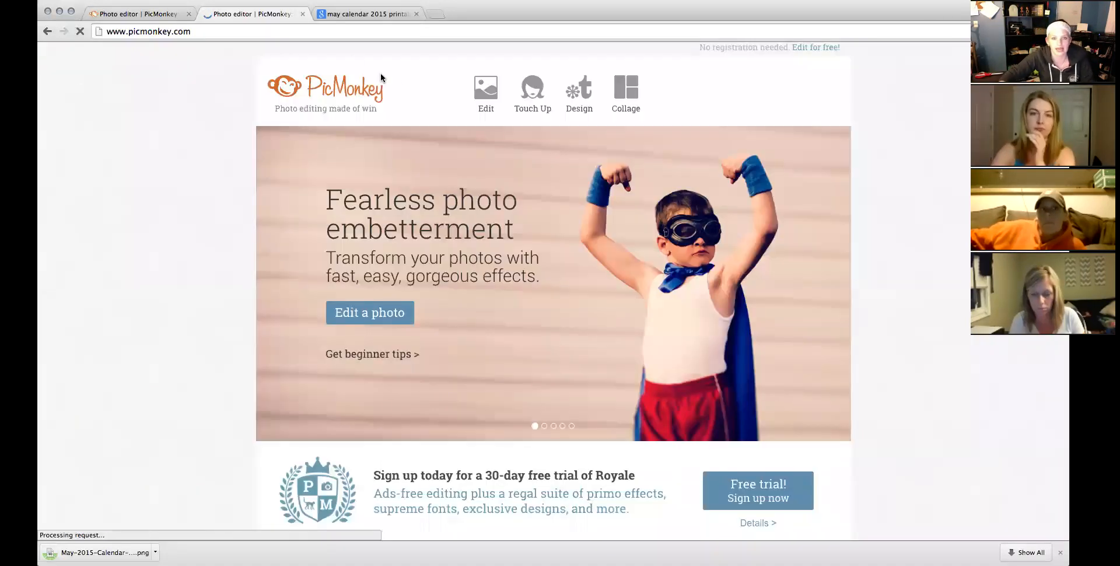
{"action": "left_click", "coordinate": [580, 95]}
{"action": "left_click", "coordinate": [726, 178]}
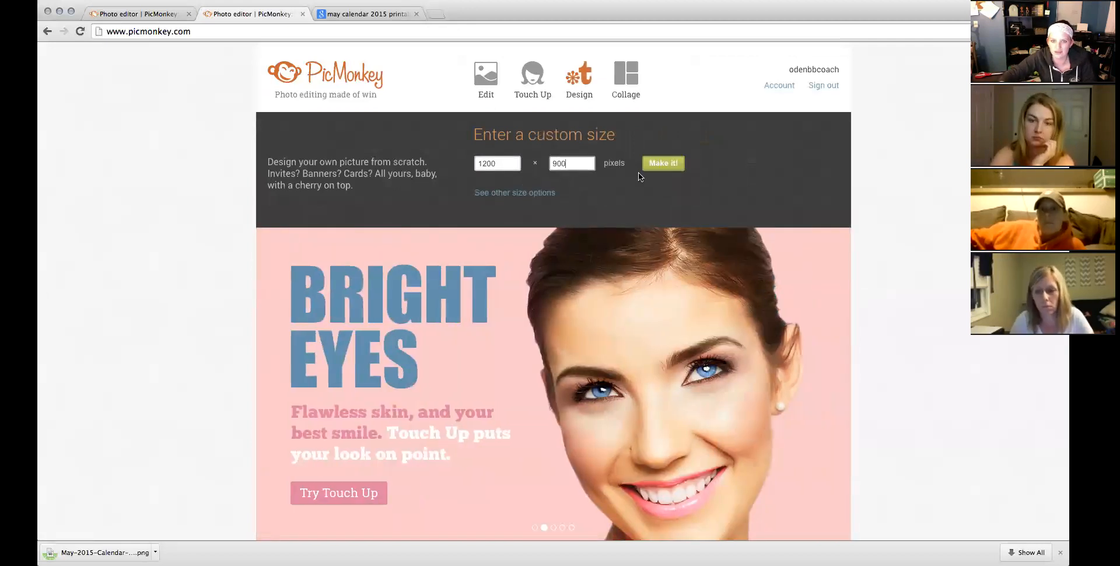
{"action": "left_click", "coordinate": [663, 163]}
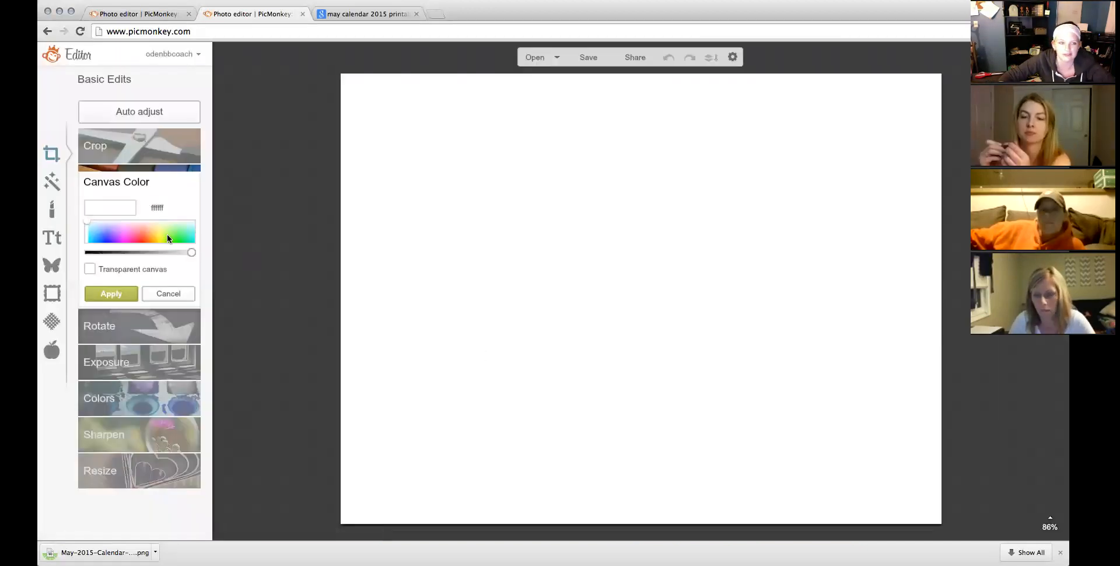
Insert may1.jpg from the computer as an overlay on the blank canvas.
{"action": "left_click", "coordinate": [52, 266]}
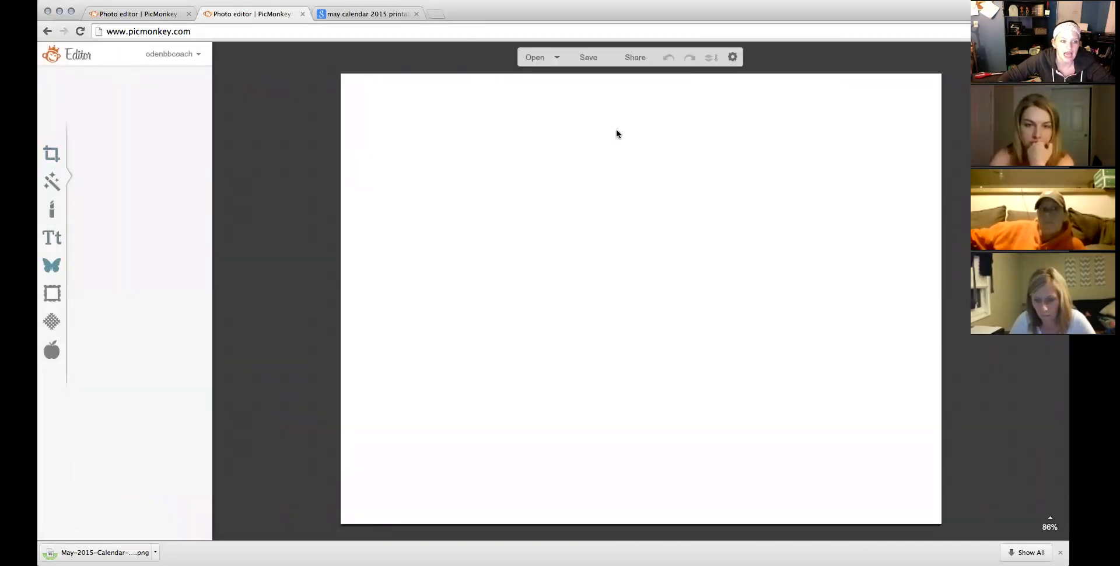
{"action": "left_click", "coordinate": [148, 113]}
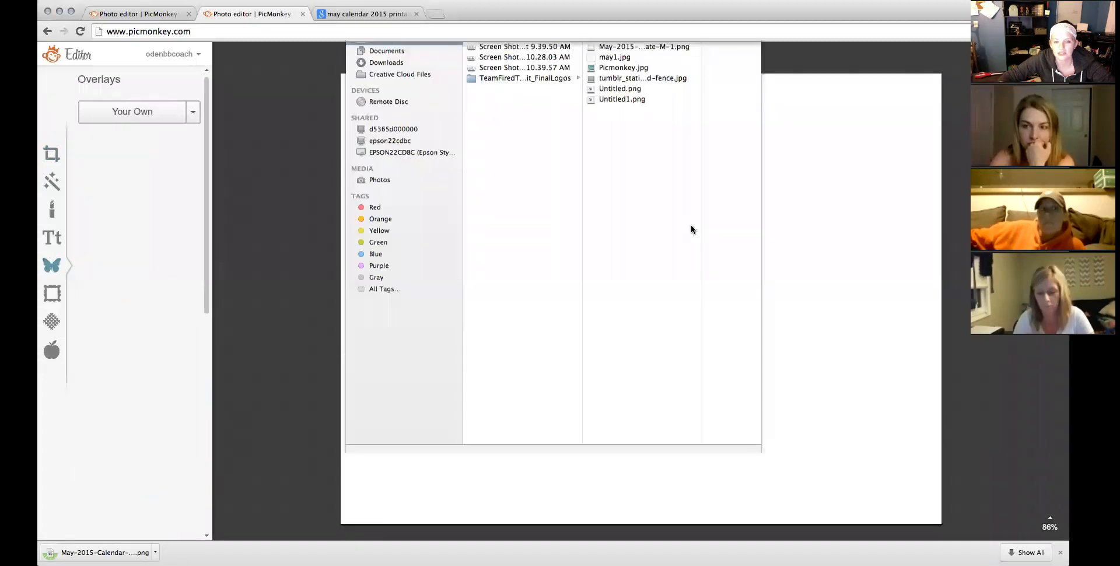
{"action": "double_click", "coordinate": [620, 115]}
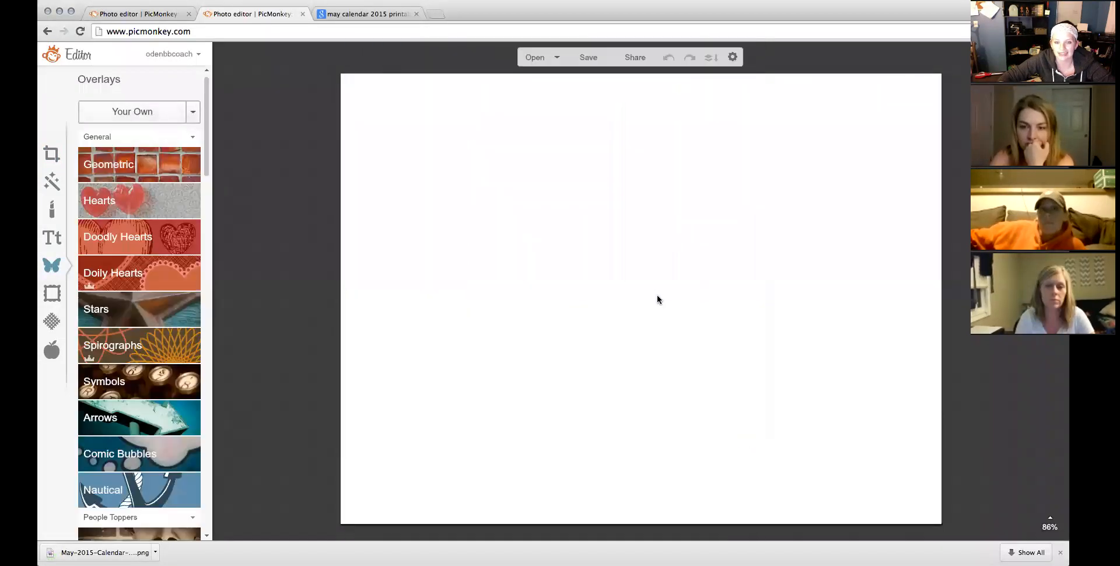
Enlarge the calendar overlay to fill most of the canvas and merge it in.
{"action": "left_click_drag", "start_coordinate": [620, 298], "coordinate": [376, 335]}
{"action": "left_click_drag", "start_coordinate": [717, 330], "coordinate": [933, 329]}
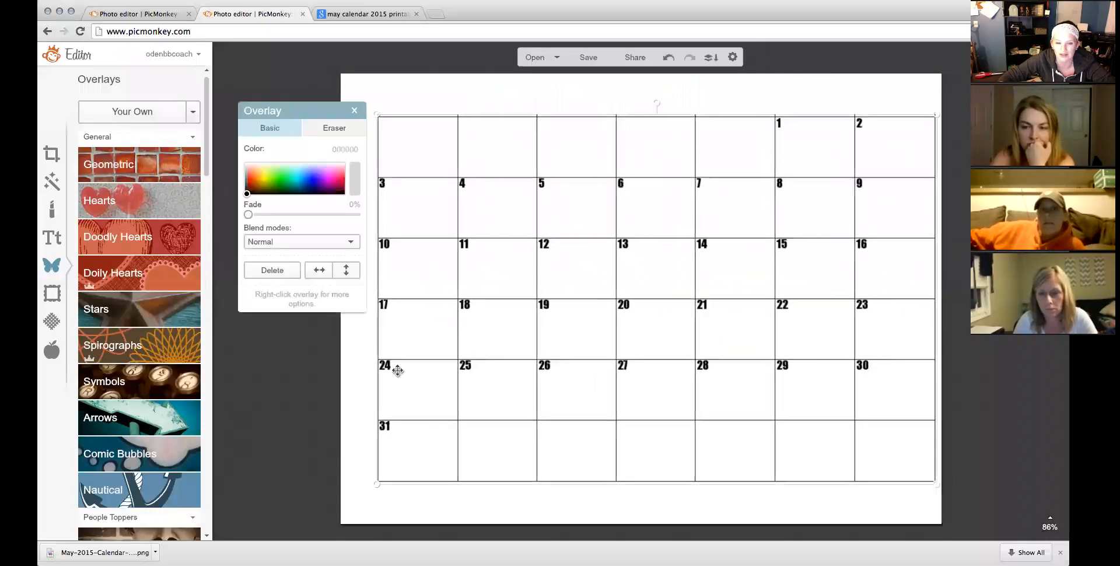
{"action": "left_click_drag", "start_coordinate": [375, 362], "coordinate": [355, 363]}
{"action": "left_click_drag", "start_coordinate": [499, 345], "coordinate": [498, 355]}
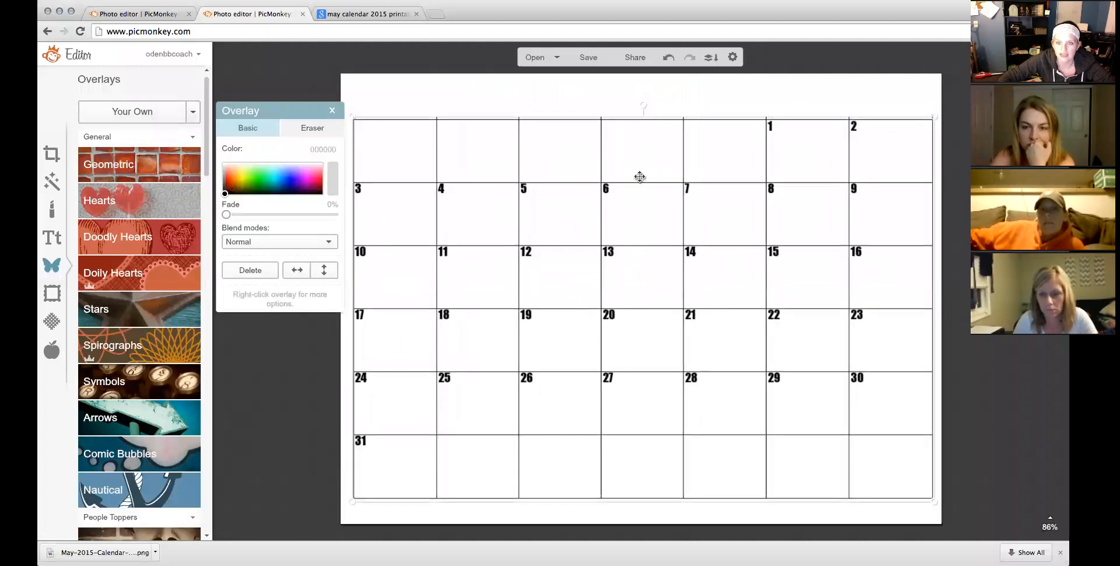
{"action": "left_click", "coordinate": [712, 58]}
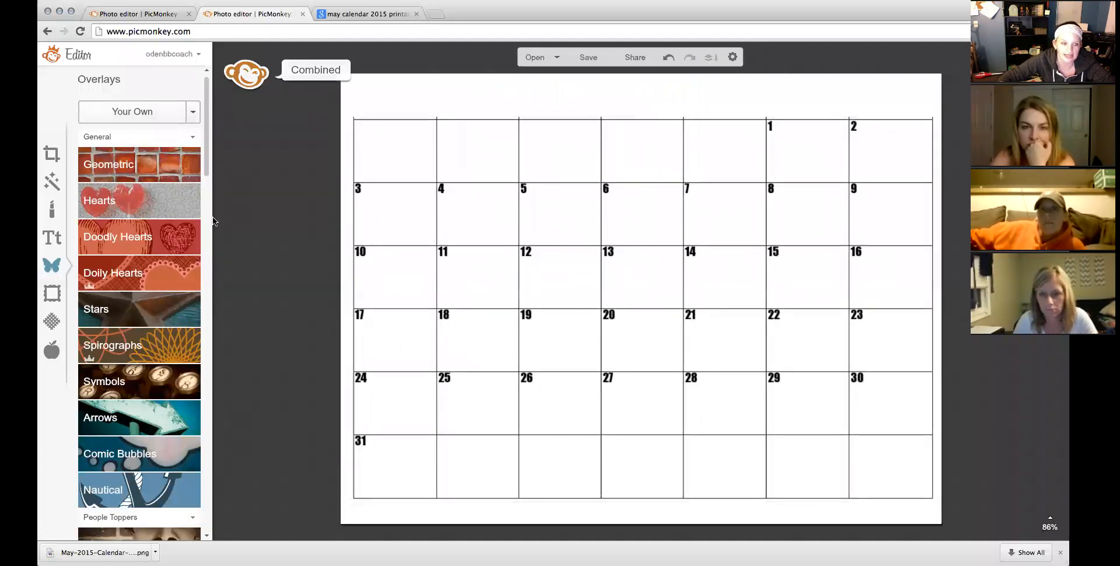
{"action": "left_click_drag", "start_coordinate": [208, 163], "coordinate": [207, 294]}
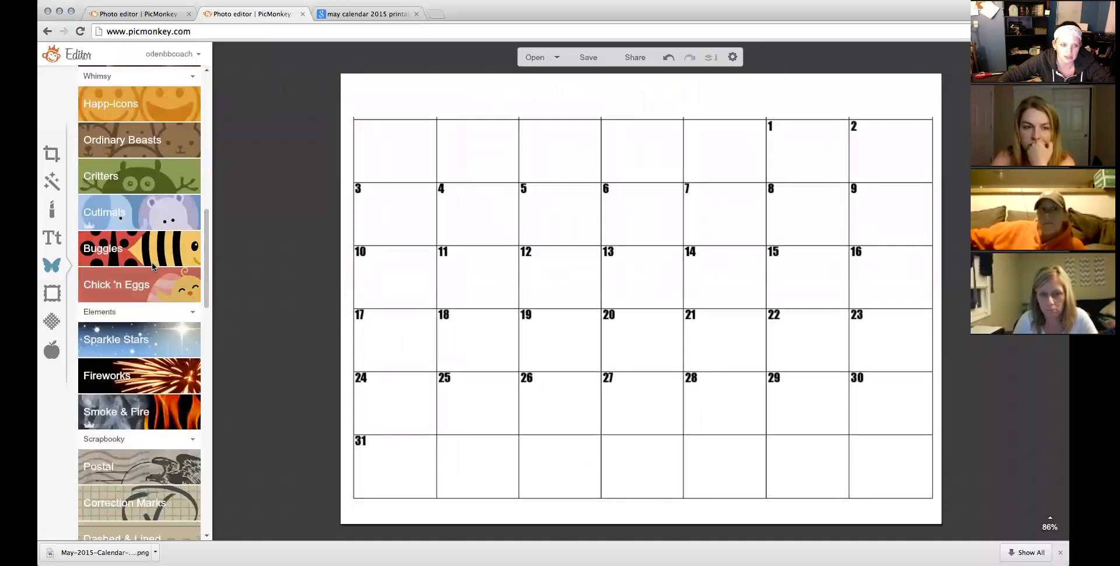
Add the Buggles butterfly overlay, shrink it, and place it at the calendar's top-left corner.
{"action": "left_click", "coordinate": [175, 283]}
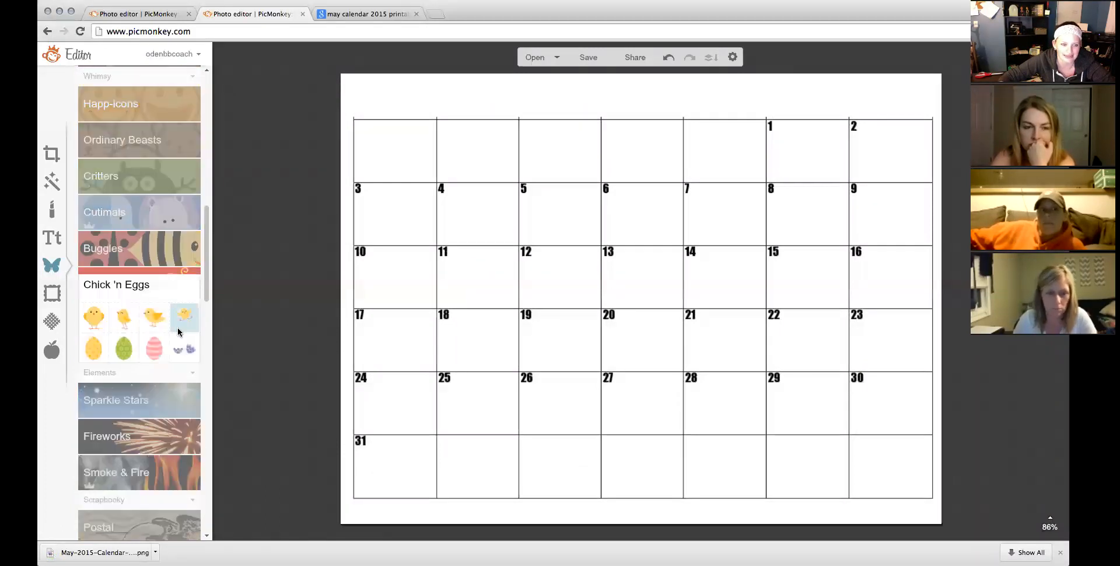
{"action": "left_click", "coordinate": [155, 220]}
{"action": "left_click", "coordinate": [160, 294]}
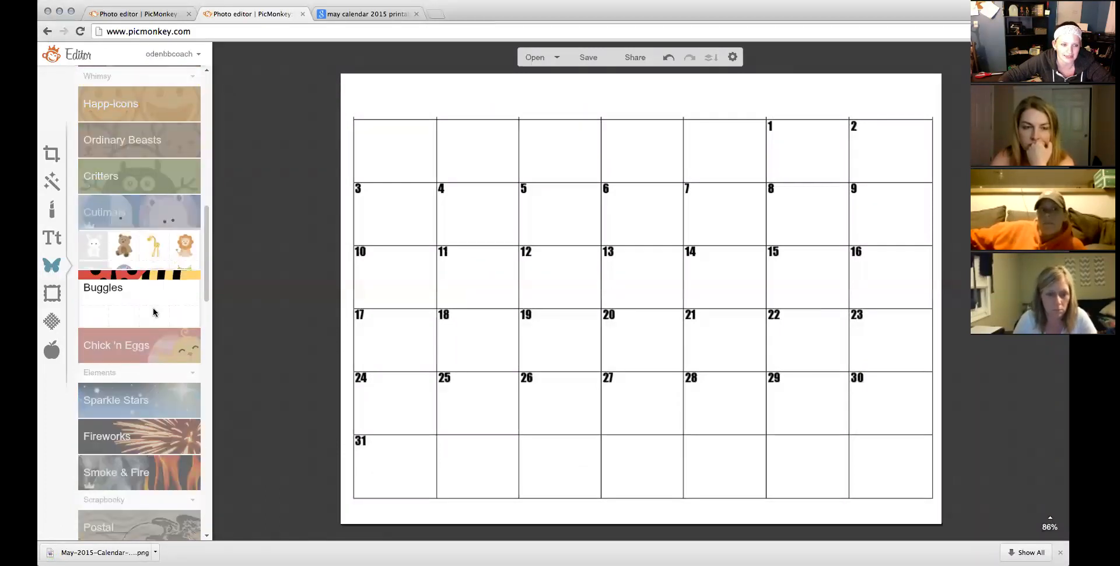
{"action": "left_click", "coordinate": [162, 295]}
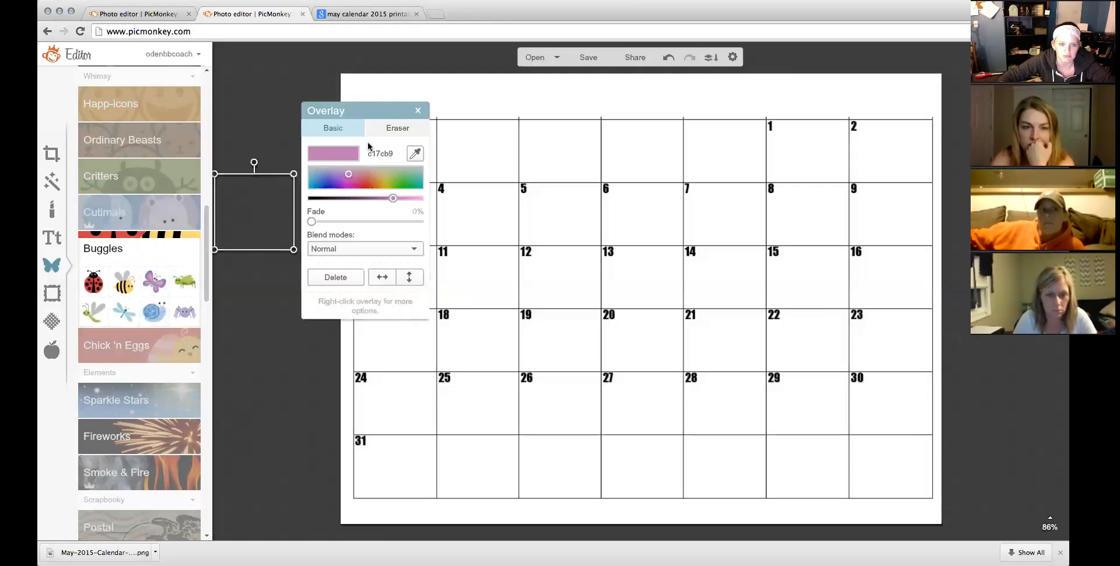
{"action": "left_click_drag", "start_coordinate": [259, 209], "coordinate": [393, 94]}
{"action": "left_click_drag", "start_coordinate": [429, 135], "coordinate": [376, 107]}
Colour the butterfly a cyan blue.
{"action": "left_click", "coordinate": [316, 180]}
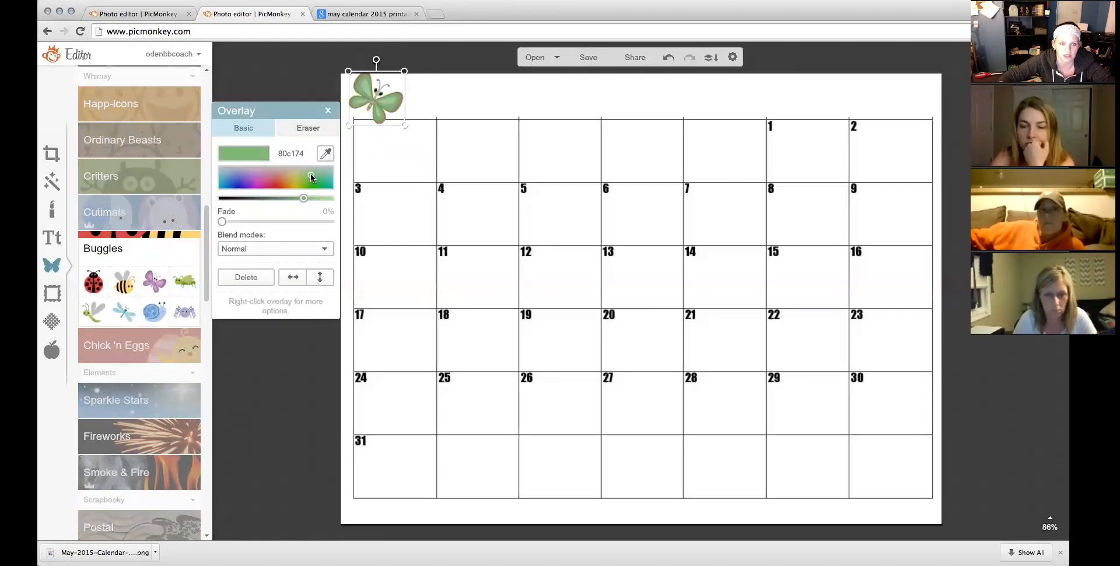
{"action": "left_click", "coordinate": [242, 177]}
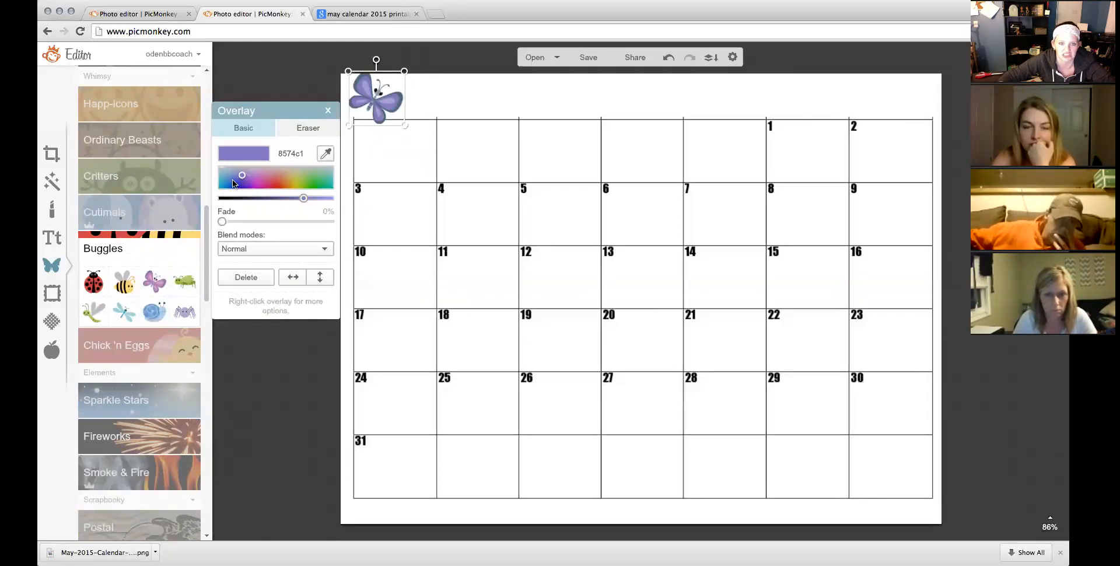
{"action": "left_click_drag", "start_coordinate": [242, 176], "coordinate": [222, 176]}
{"action": "left_click", "coordinate": [276, 345]}
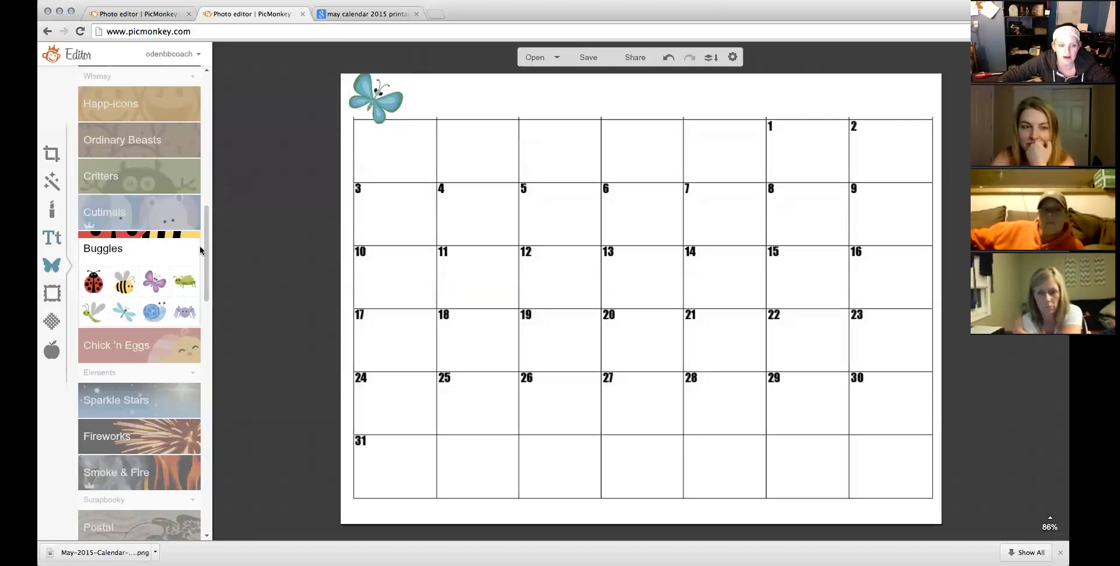
Add pink 'Team Call' text in the Shadows Into Light Two font.
{"action": "left_click", "coordinate": [52, 237]}
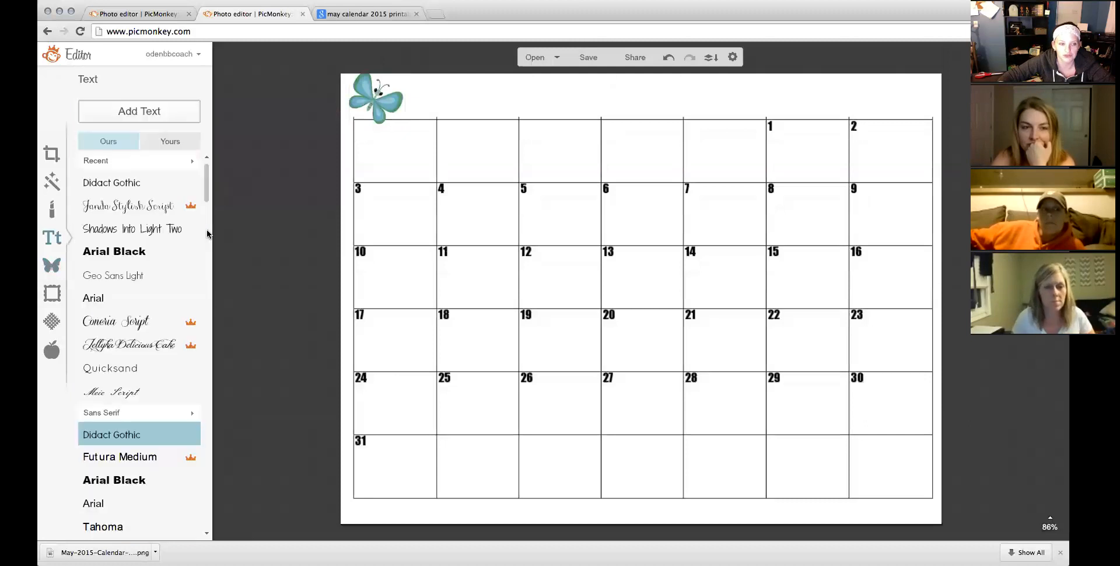
{"action": "left_click", "coordinate": [140, 117]}
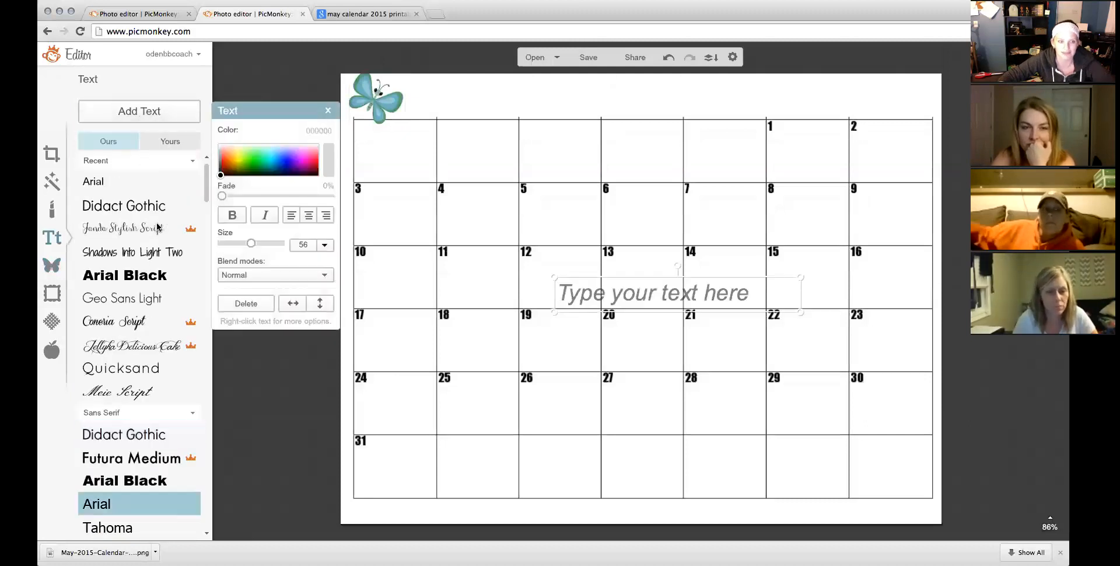
{"action": "left_click", "coordinate": [155, 255]}
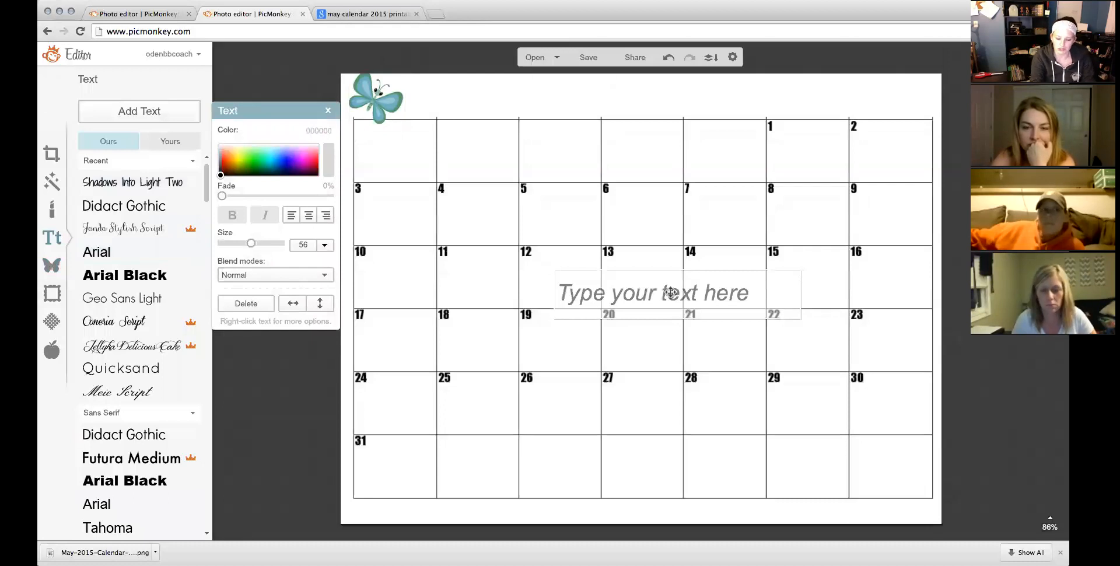
{"action": "type", "text": "Team Call"}
{"action": "left_click_drag", "start_coordinate": [665, 292], "coordinate": [556, 293]}
{"action": "left_click_drag", "start_coordinate": [307, 163], "coordinate": [304, 154]}
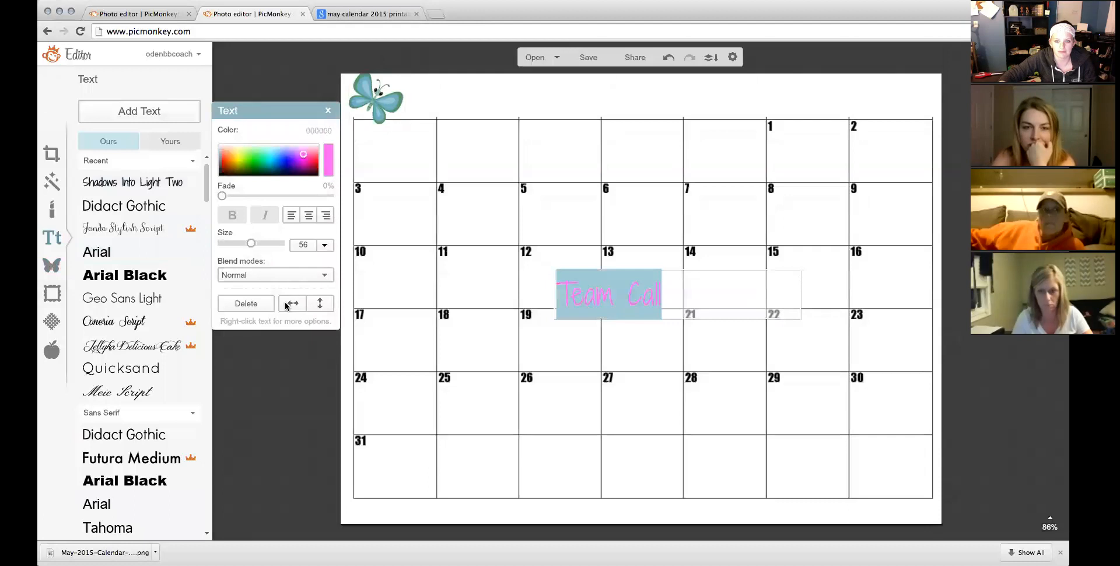
{"action": "left_click", "coordinate": [800, 315]}
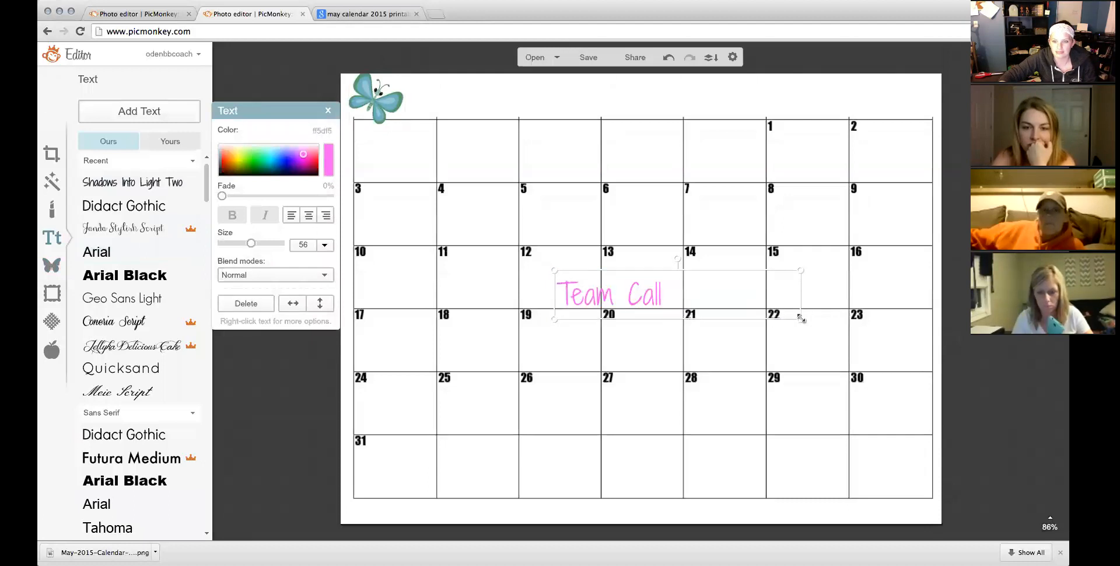
Shrink the 'Team Call' label and fit it inside the May 7 cell.
{"action": "left_click_drag", "start_coordinate": [796, 318], "coordinate": [709, 305]}
{"action": "left_click_drag", "start_coordinate": [572, 288], "coordinate": [720, 193]}
{"action": "left_click_drag", "start_coordinate": [861, 210], "coordinate": [833, 204]}
{"action": "left_click_drag", "start_coordinate": [735, 194], "coordinate": [729, 202]}
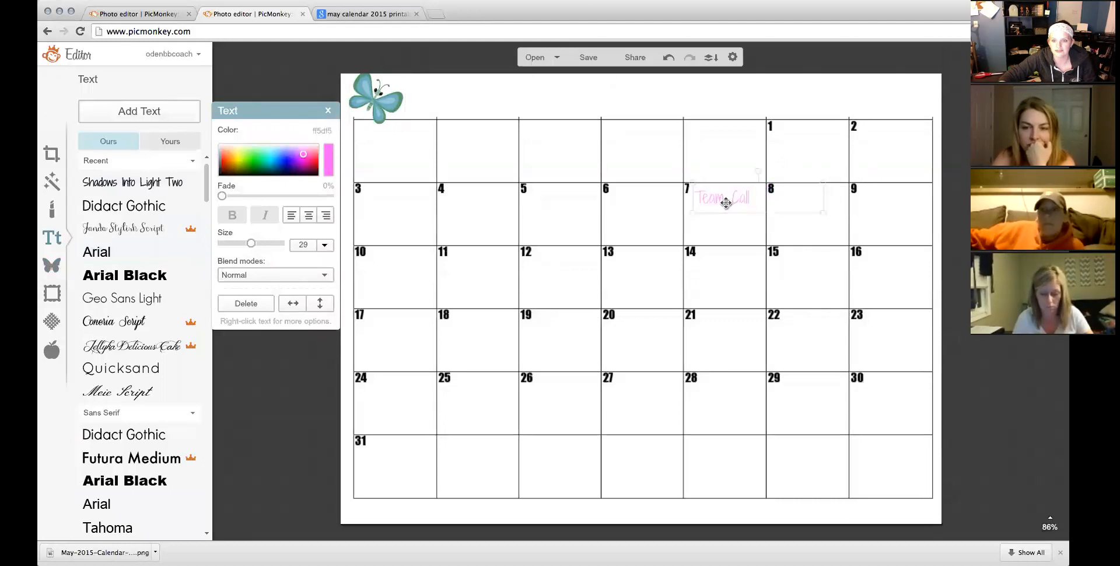
Duplicate the label into the 14 and 21 cells, plus one more copy.
{"action": "right_click", "coordinate": [717, 202]}
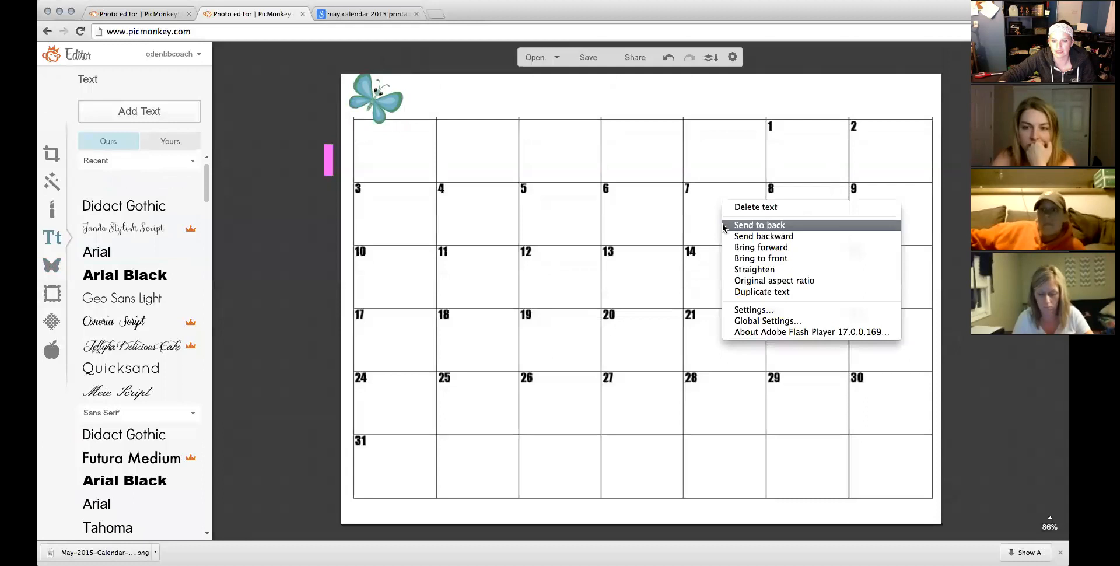
{"action": "left_click", "coordinate": [752, 291]}
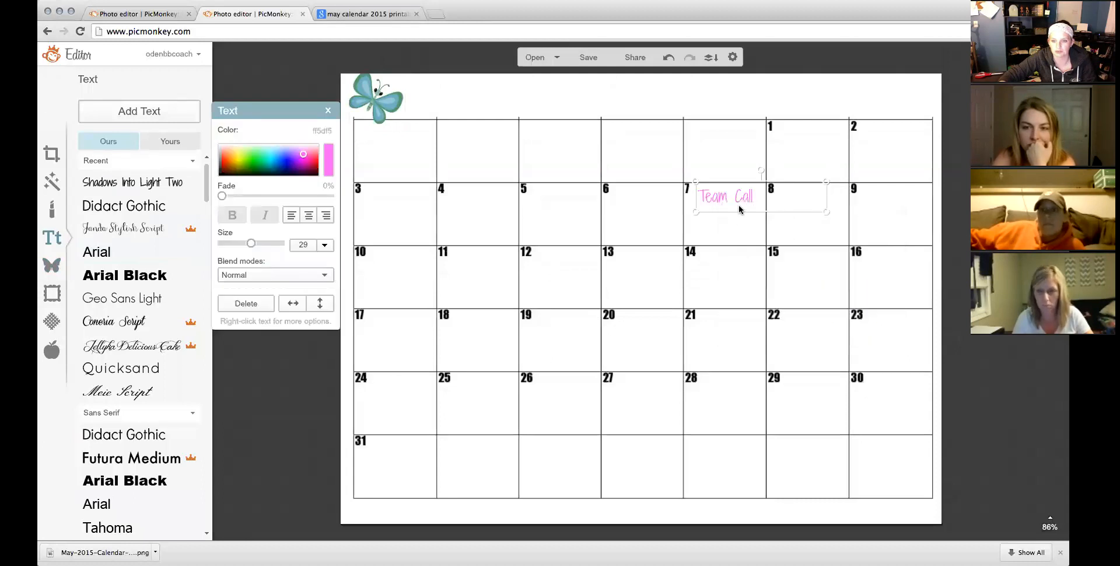
{"action": "left_click_drag", "start_coordinate": [740, 204], "coordinate": [718, 257]}
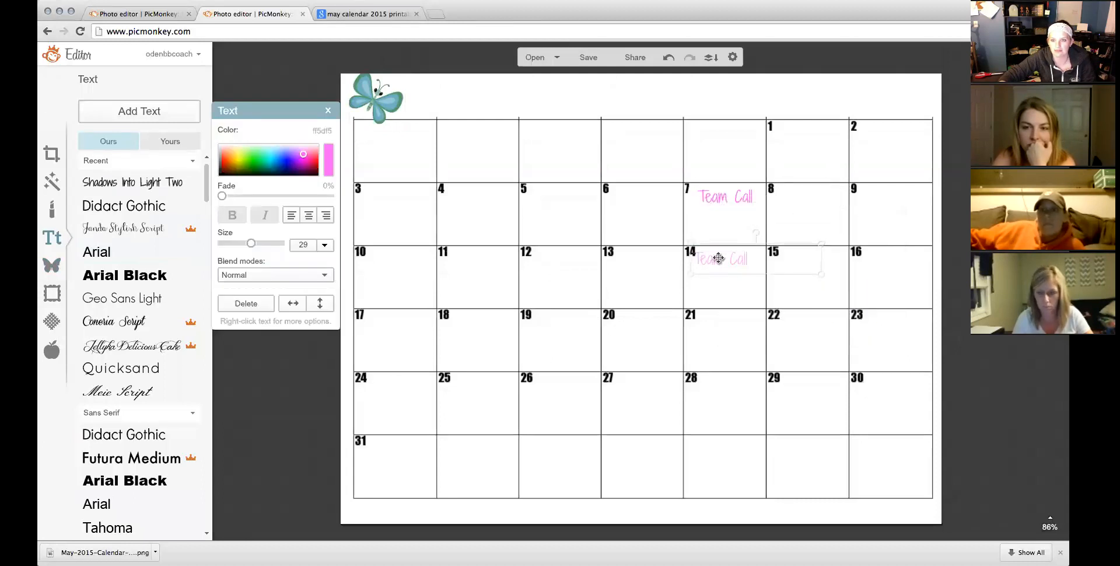
{"action": "right_click", "coordinate": [722, 259]}
{"action": "left_click", "coordinate": [752, 345]}
{"action": "left_click_drag", "start_coordinate": [734, 272], "coordinate": [722, 313]}
{"action": "right_click", "coordinate": [723, 313]}
{"action": "left_click", "coordinate": [764, 404]}
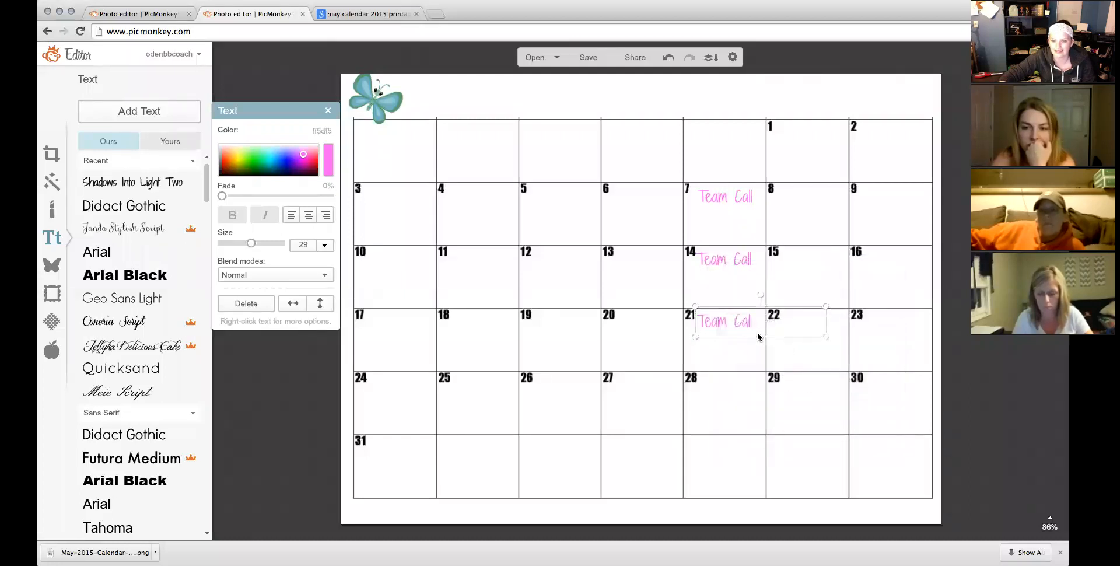